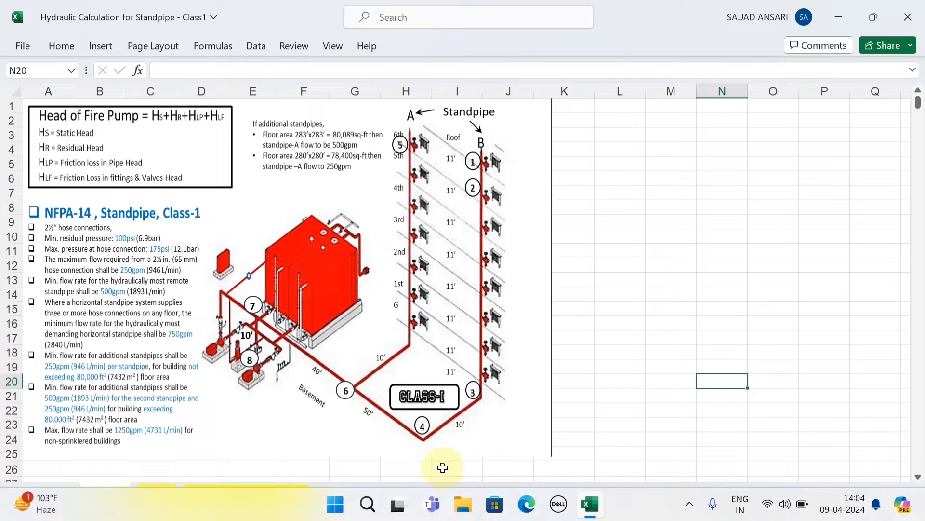
# Step: Launch Fire 6.00.247 from the Windows search, decline the update check and dismiss the Tip of the Day
pyautogui.click(368, 504)
pyautogui.write('file Explorer')
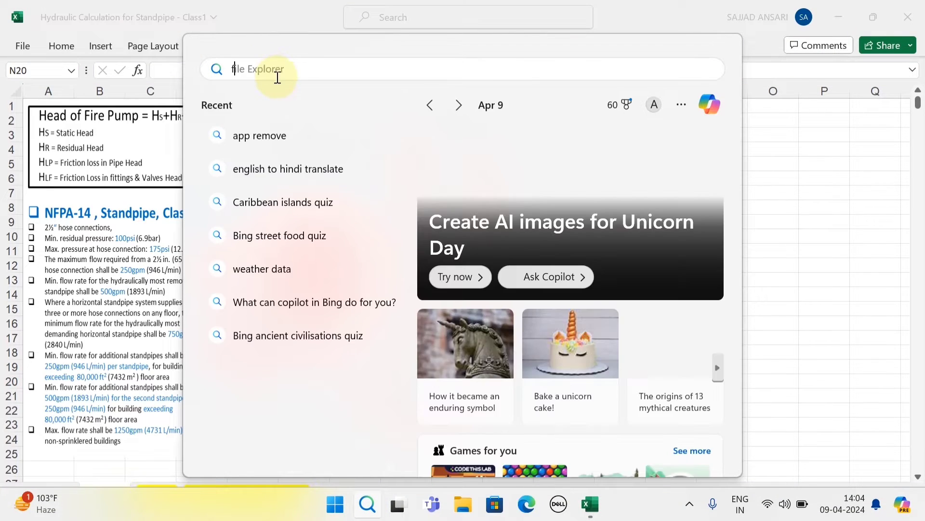
pyautogui.click(410, 258)
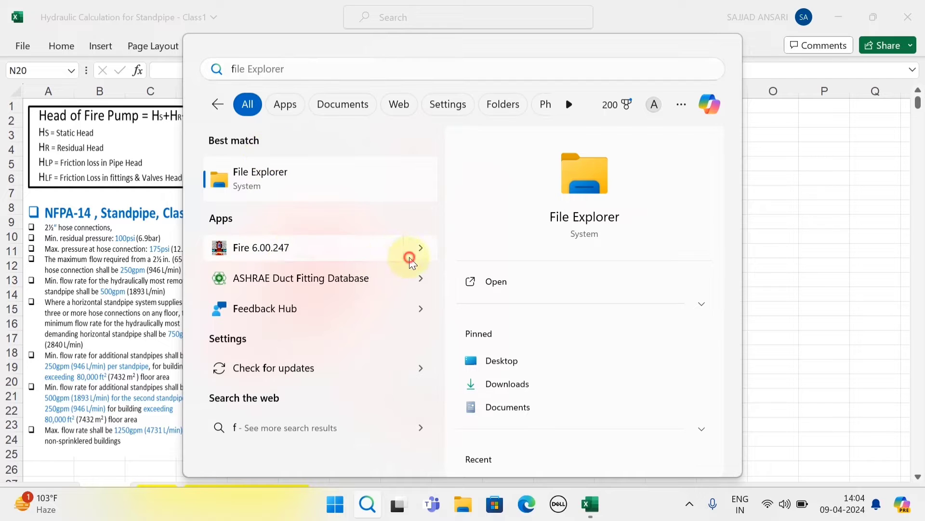
pyautogui.click(494, 286)
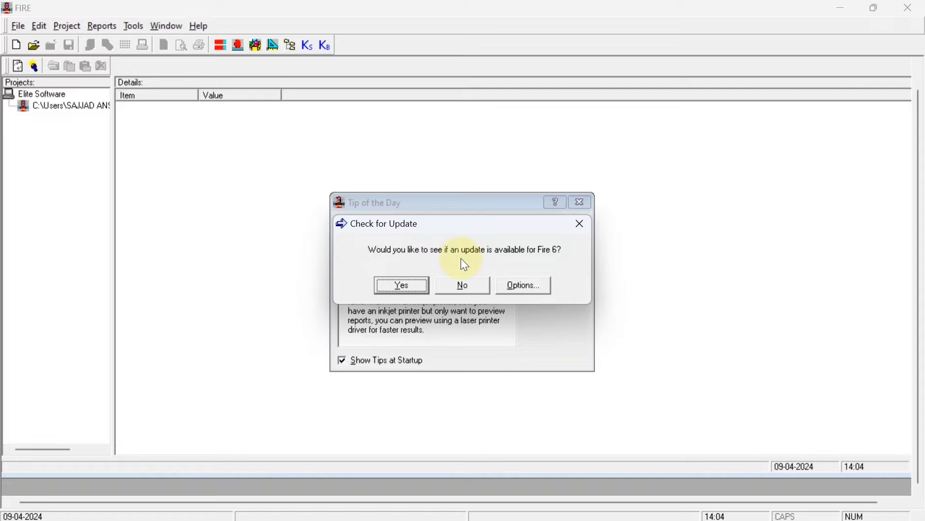
pyautogui.click(462, 286)
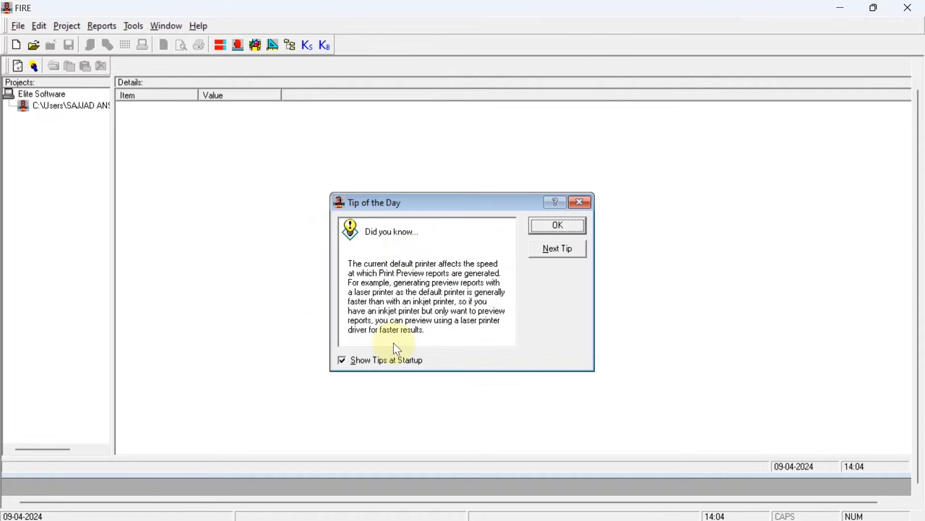
pyautogui.click(533, 227)
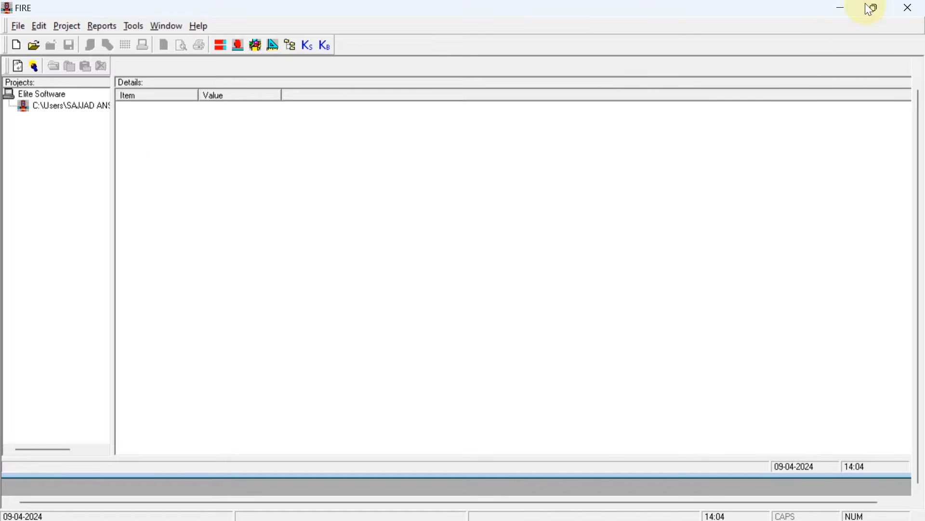
# Step: Create a new project and save it to the Desktop as "NFPA 14 Standpipe System Class-1 hydraulic calculation"
pyautogui.click(18, 26)
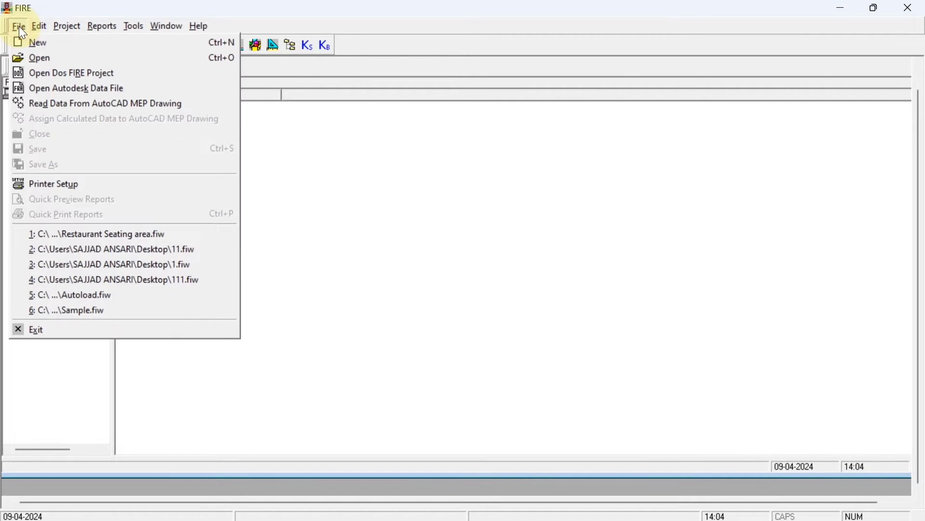
pyautogui.click(38, 41)
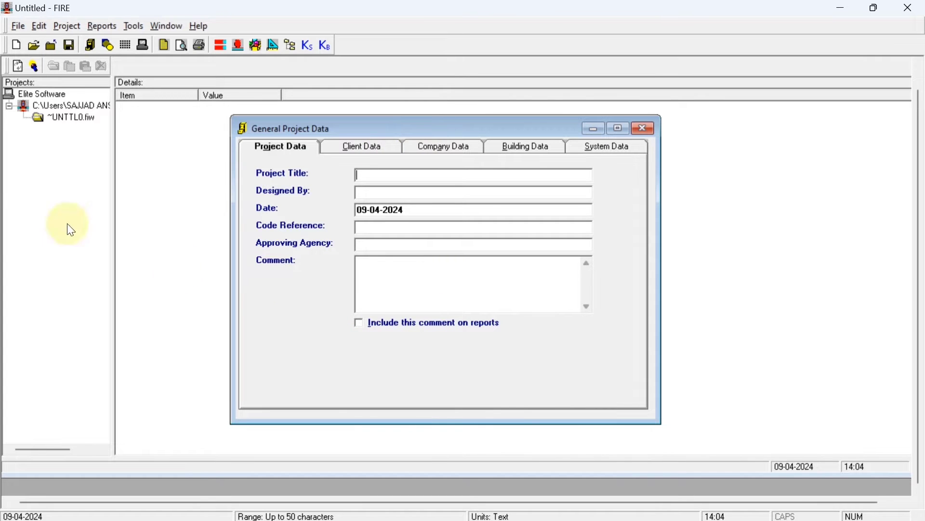
pyautogui.click(70, 47)
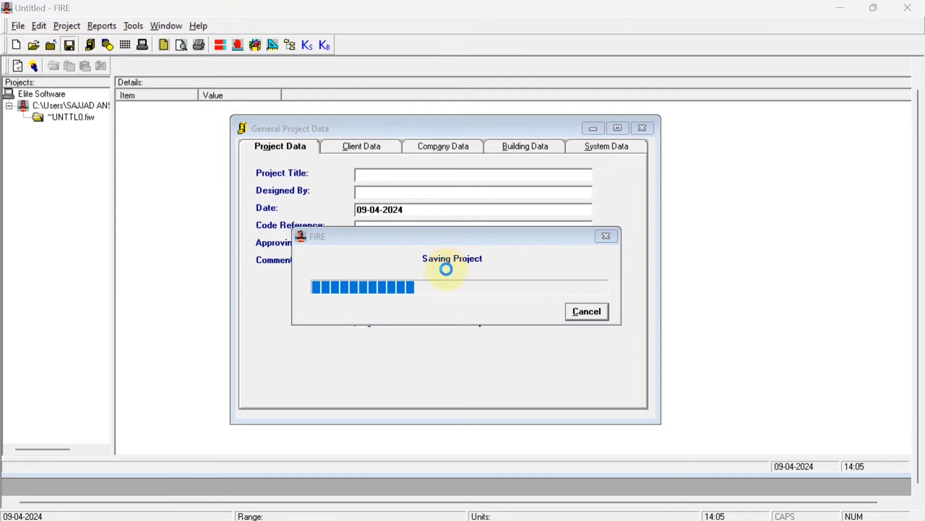
pyautogui.click(369, 291)
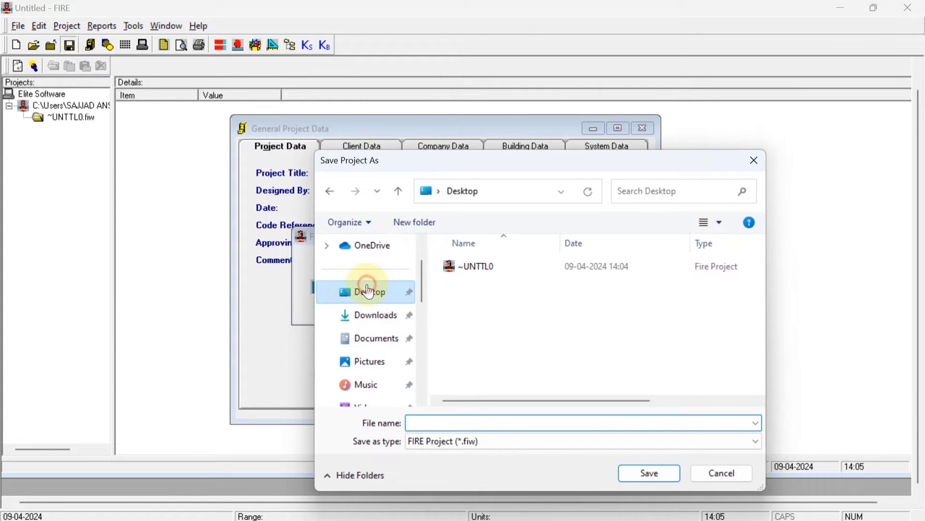
pyautogui.click(423, 423)
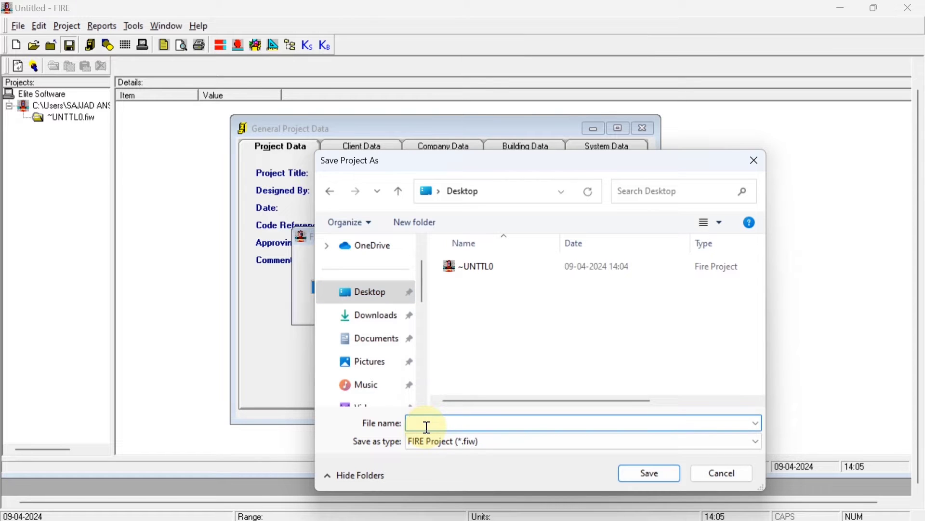
pyautogui.write('NFPA 14 Standpi')
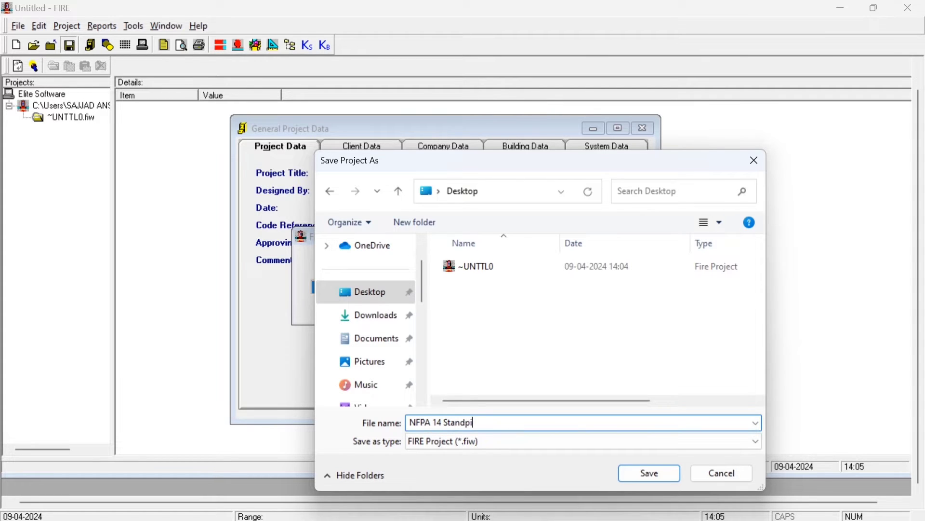
pyautogui.write('pe System Class-1 hy')
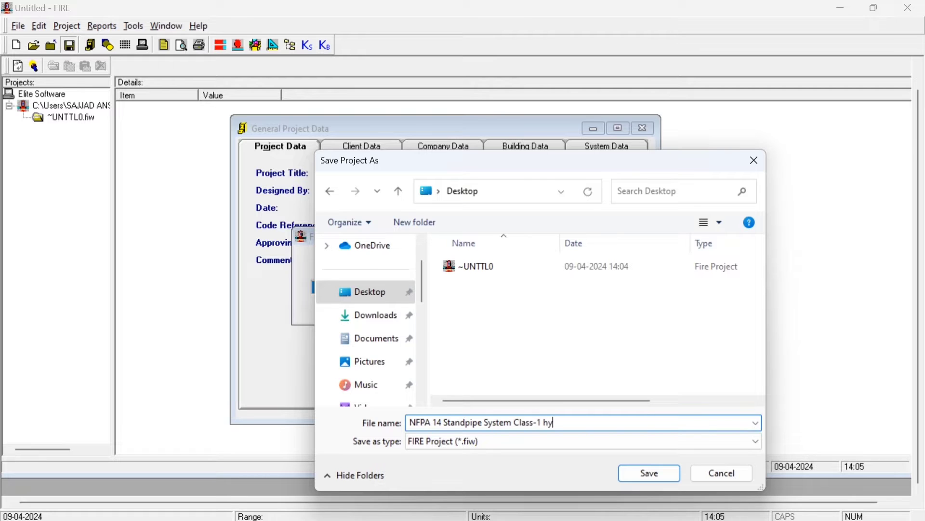
pyautogui.write('draulic Calculation')
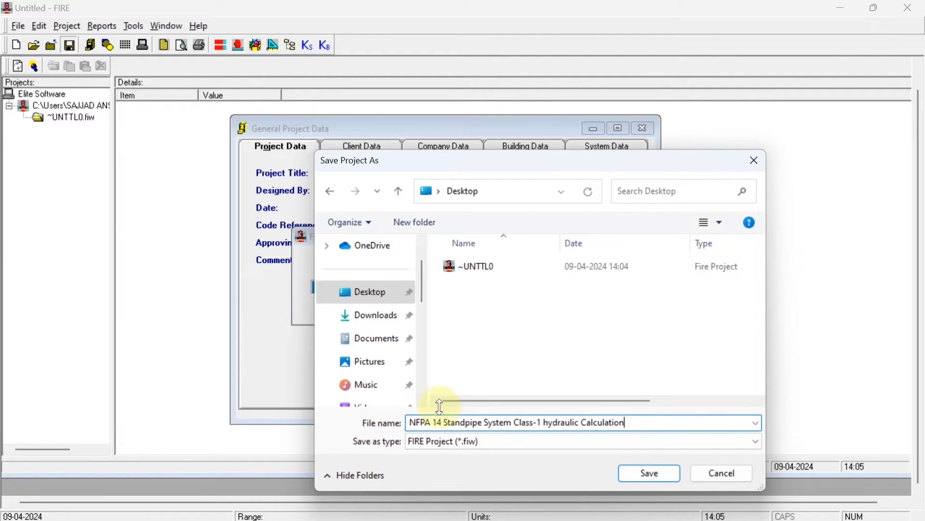
pyautogui.click(589, 427)
pyautogui.press('BackSpace')
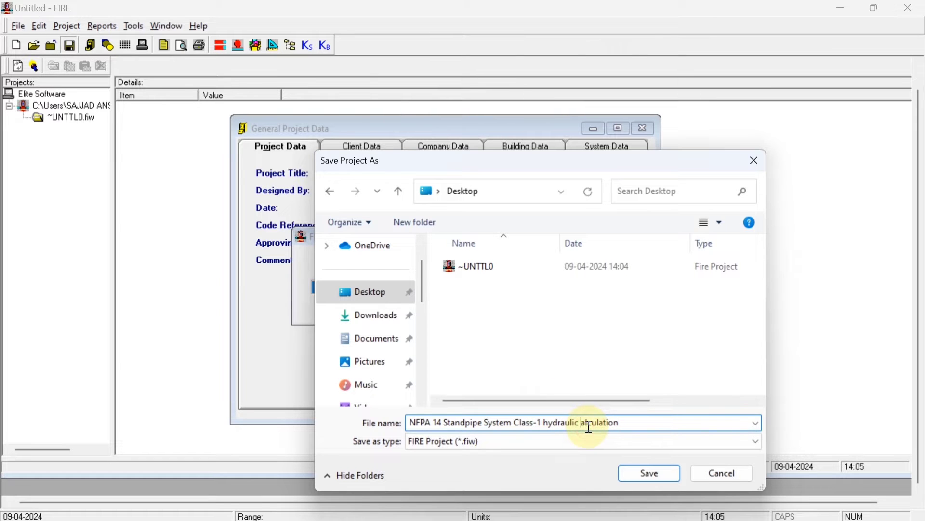
pyautogui.write('c')
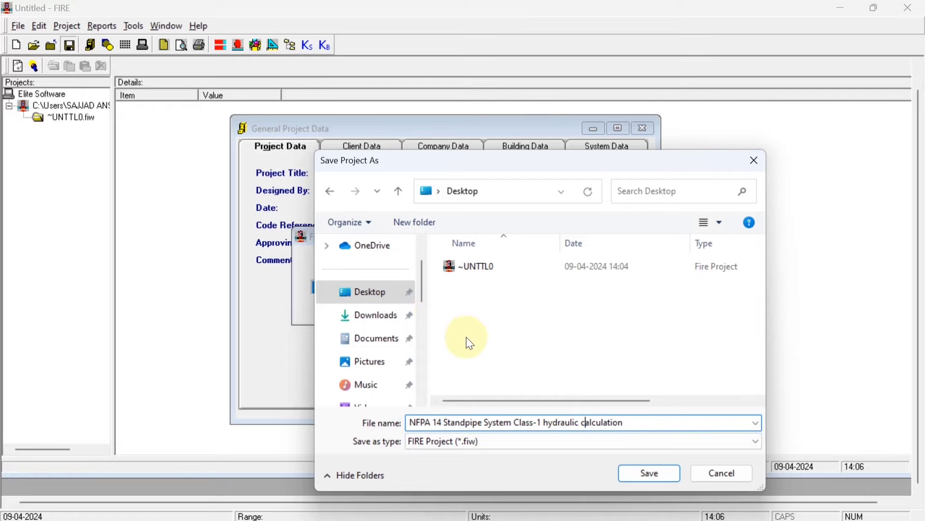
pyautogui.click(650, 474)
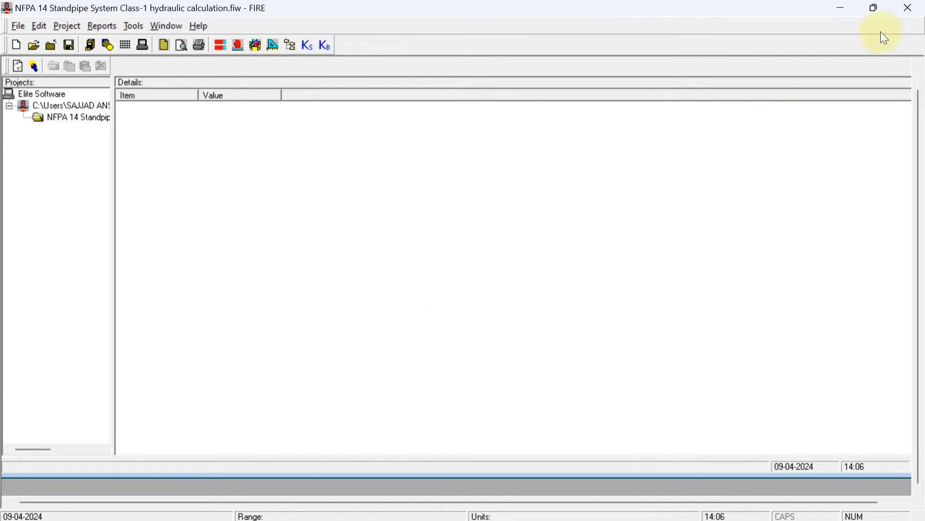
pyautogui.click(876, 6)
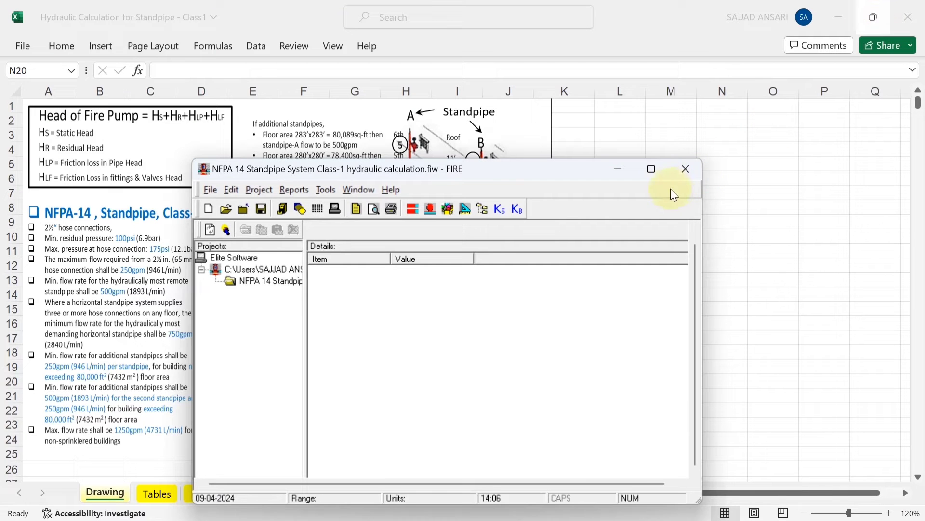
pyautogui.click(651, 170)
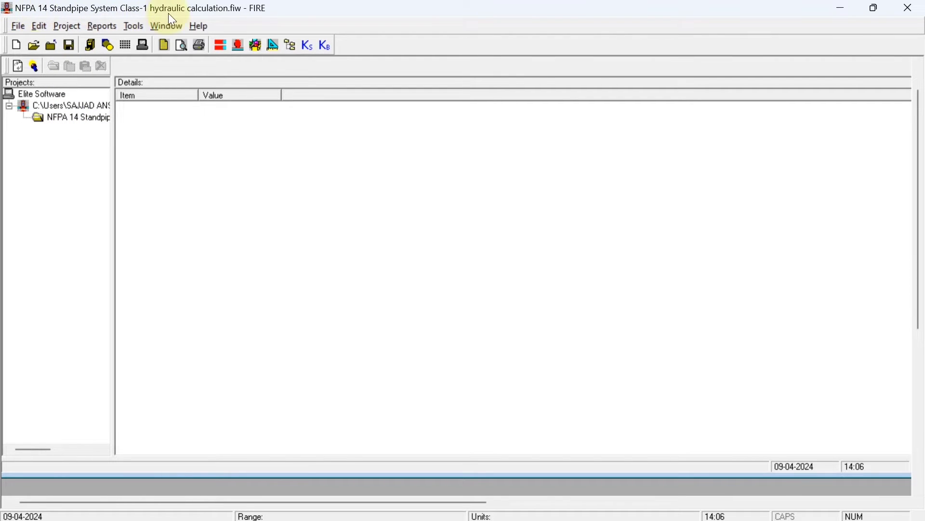
# Step: In the general project data, enter title XYZ, the designer's name, code reference NFPA 14 and approving agency Civil Defense
pyautogui.click(64, 27)
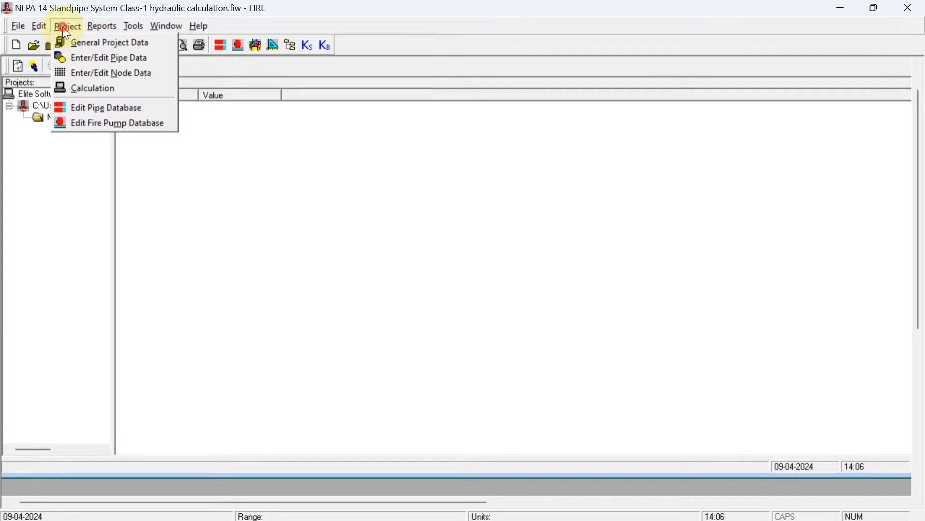
pyautogui.click(92, 45)
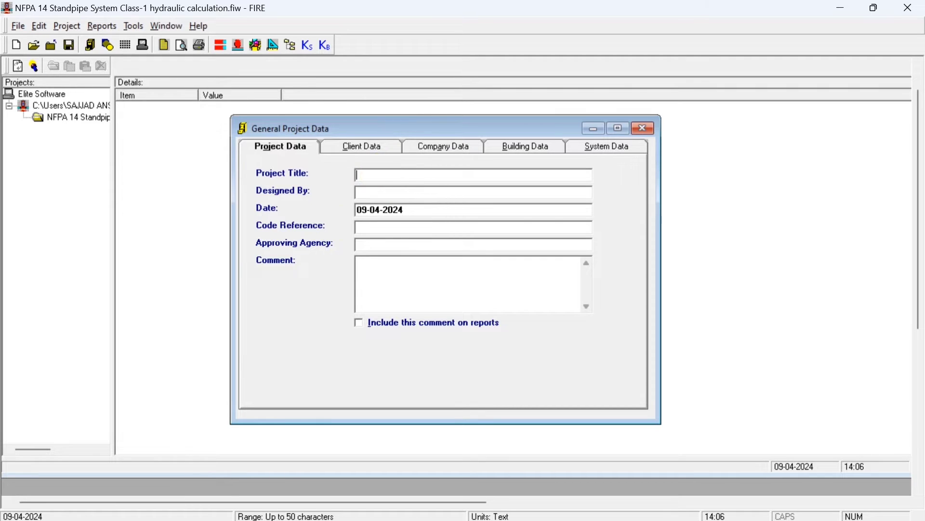
pyautogui.write('XYZ')
pyautogui.click(371, 193)
pyautogui.write('Er.Sajjad')
pyautogui.click(370, 230)
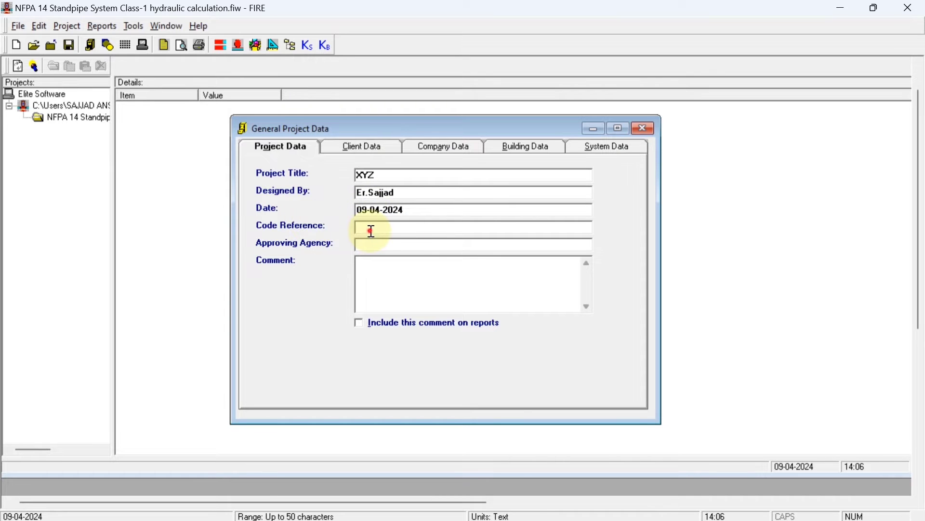
pyautogui.write('NFPA 14')
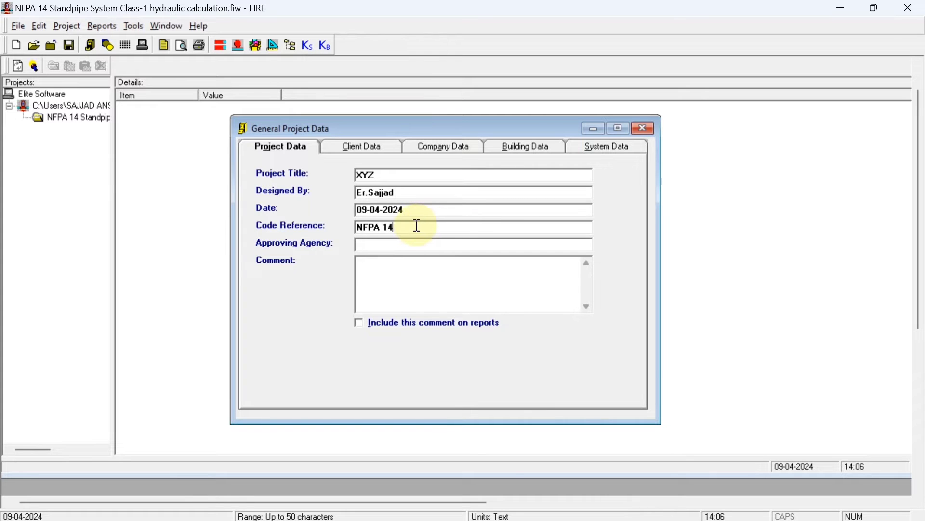
pyautogui.click(380, 244)
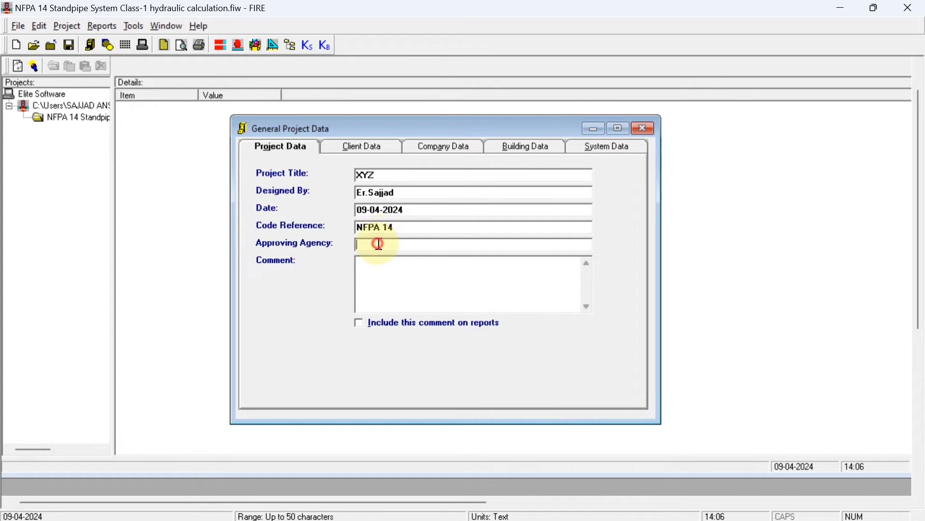
pyautogui.write('Civil Defense')
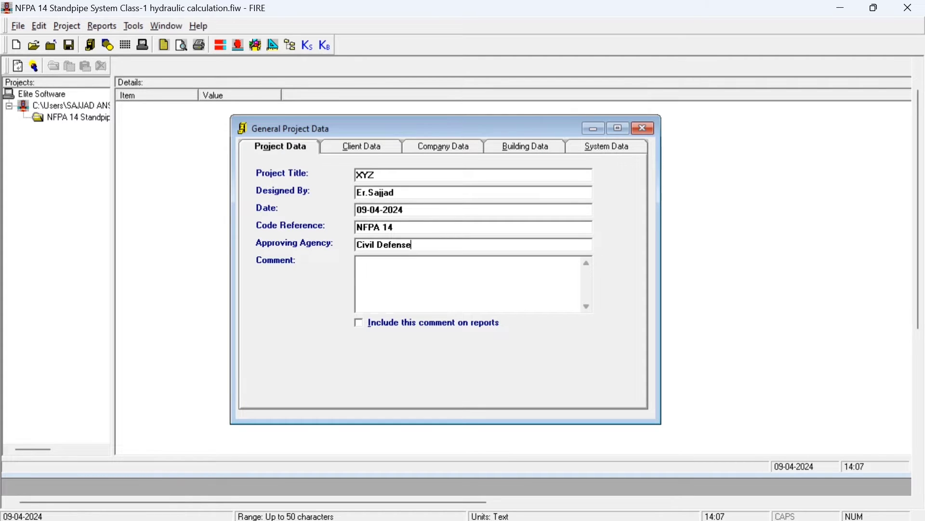
# Step: Add the project comment "Sample Project" and include it on reports
pyautogui.click(390, 265)
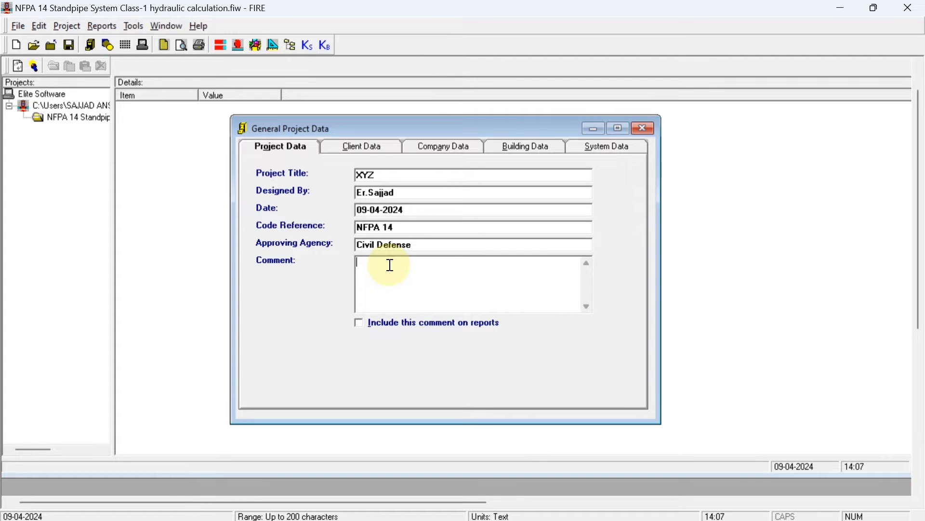
pyautogui.write('Sample Project')
pyautogui.click(360, 327)
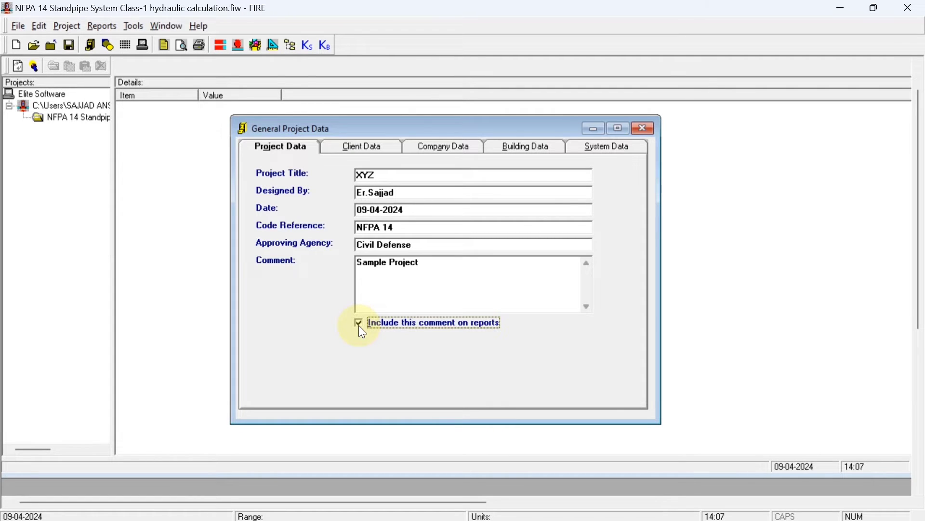
# Step: Review the client, company and building data sections of the general project data
pyautogui.click(371, 150)
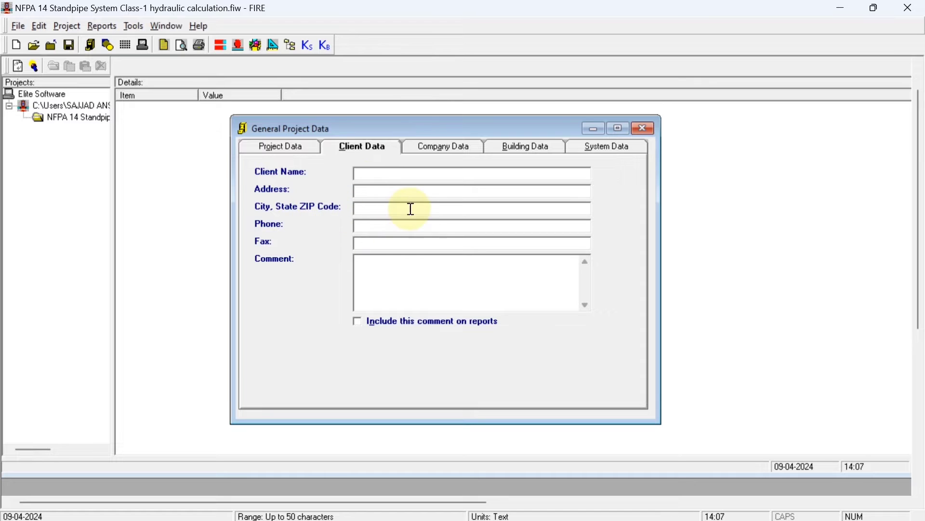
pyautogui.click(448, 147)
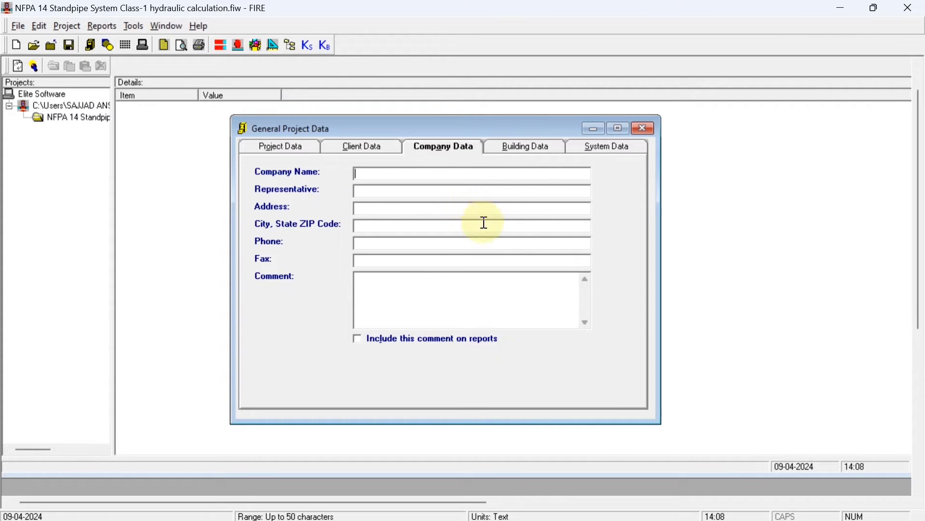
pyautogui.click(534, 147)
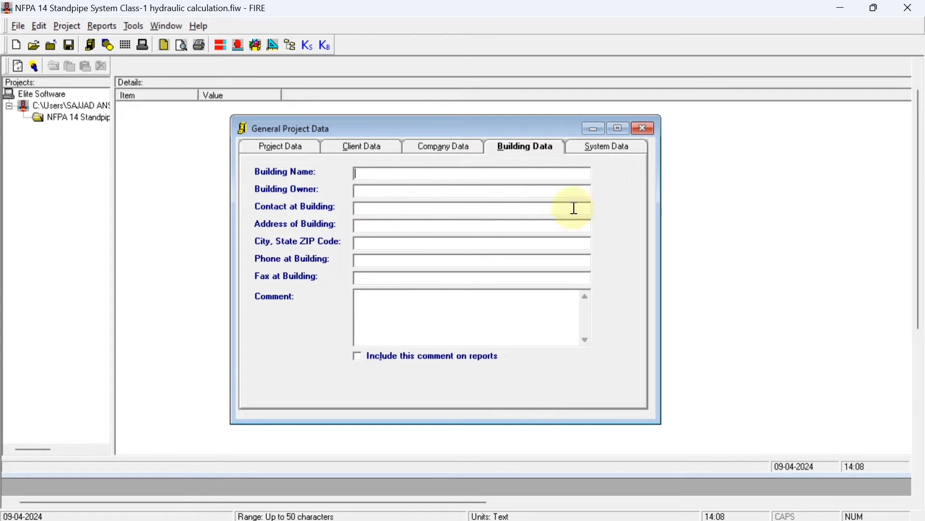
# Step: Consult the Class-1 standpipe drawing in Excel and set the inside hose stream allowance to 750 gpm in the FIRE system data
pyautogui.click(603, 148)
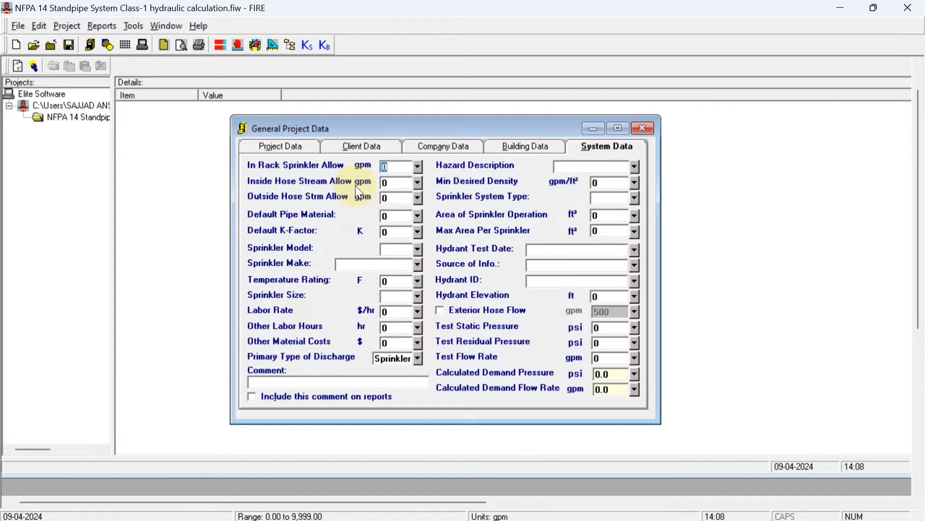
pyautogui.moveTo(702, 519)
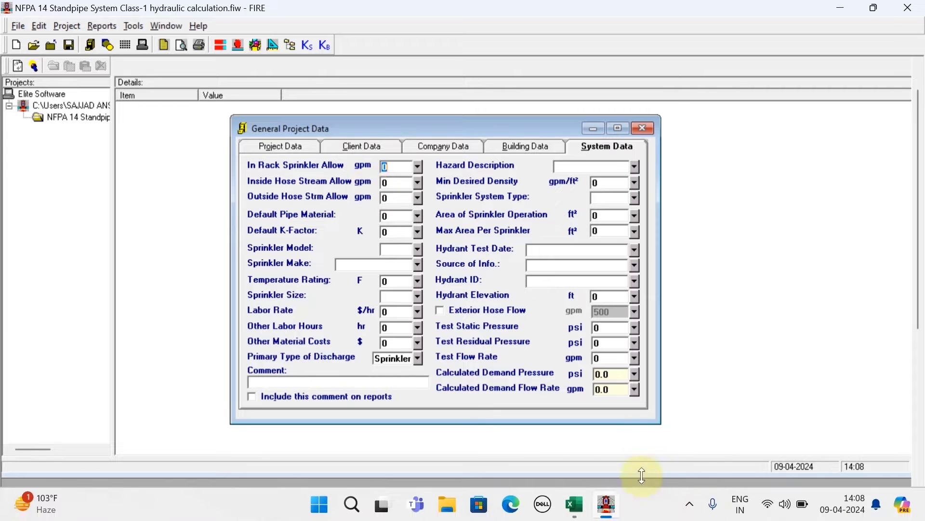
pyautogui.click(568, 518)
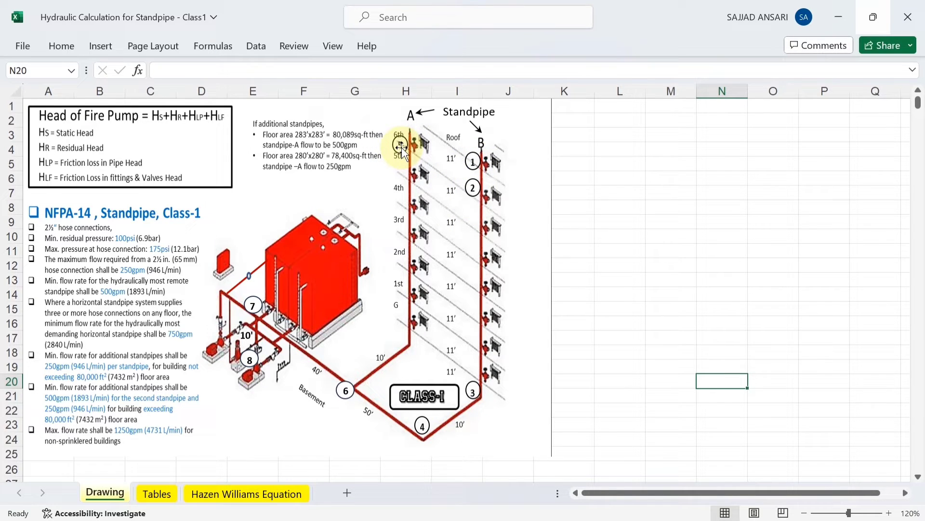
pyautogui.click(600, 512)
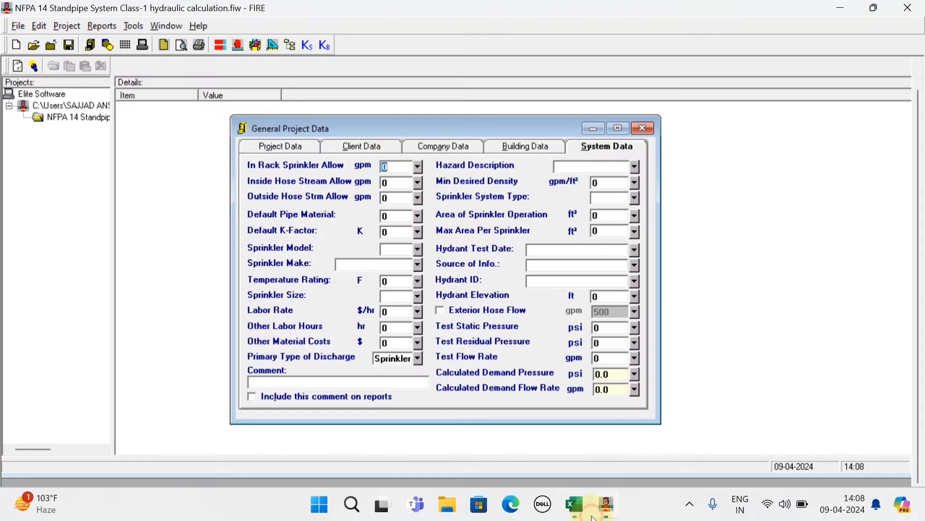
pyautogui.click(403, 185)
pyautogui.write('750')
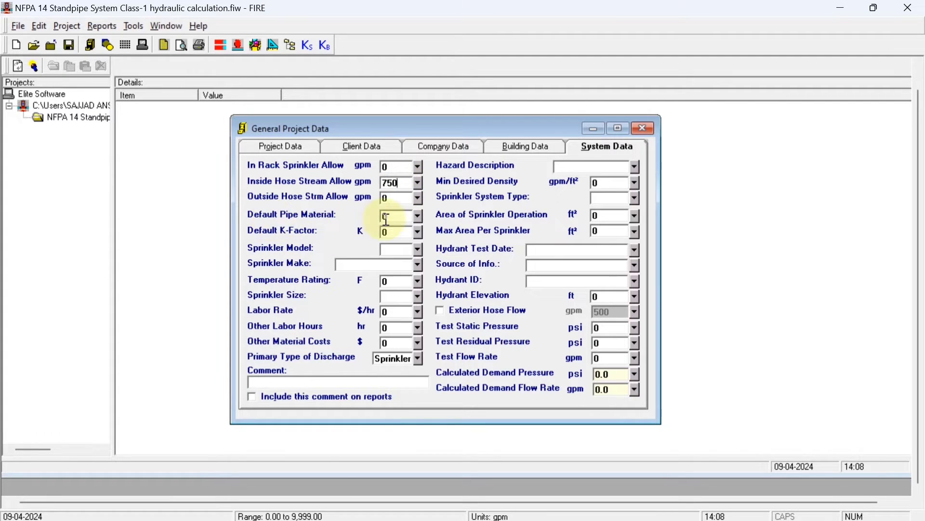
# Step: Set the default pipe material to 4, SCHED 40 WET STEEL, and open the sprinkler K-factor calculator for the default K-factor
pyautogui.click(417, 219)
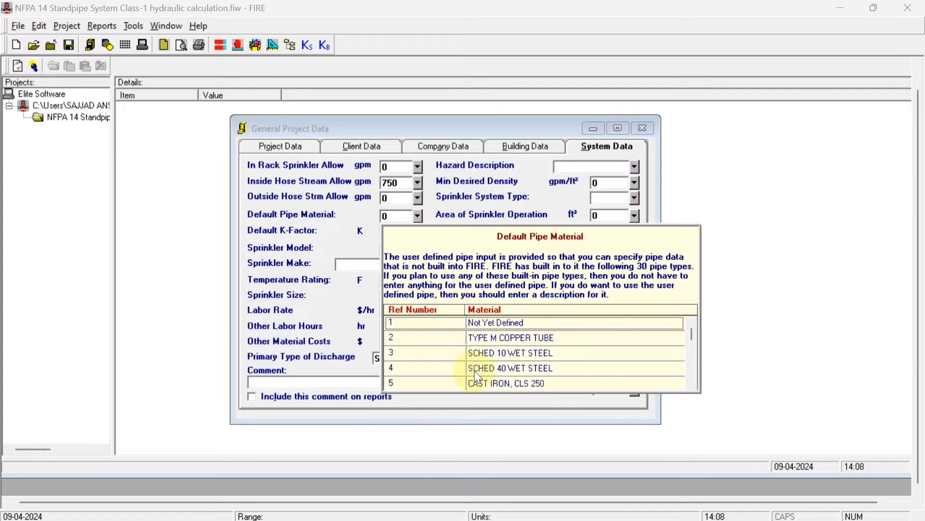
pyautogui.doubleClick(517, 372)
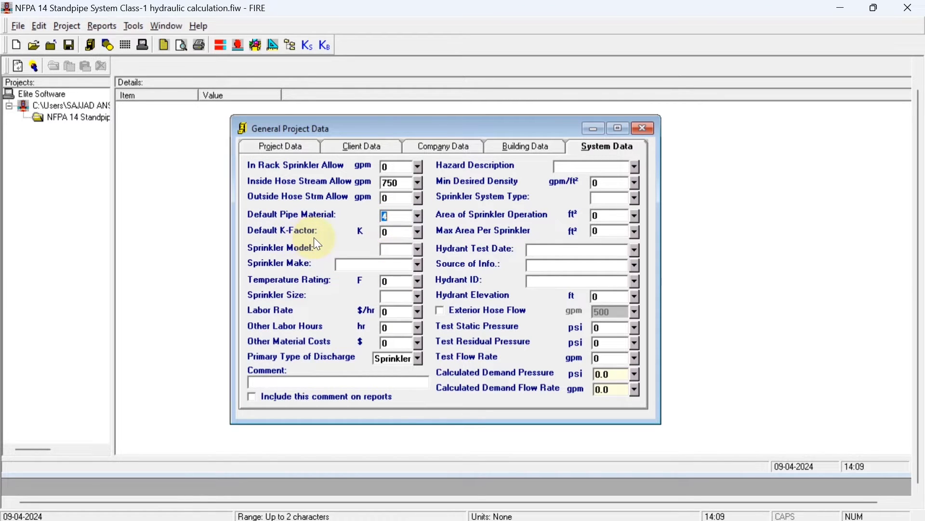
pyautogui.click(418, 235)
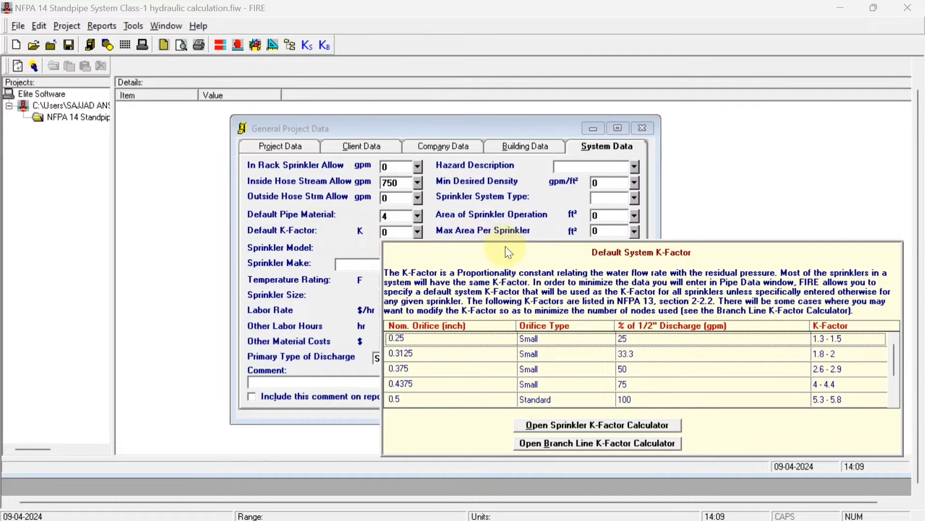
pyautogui.click(565, 431)
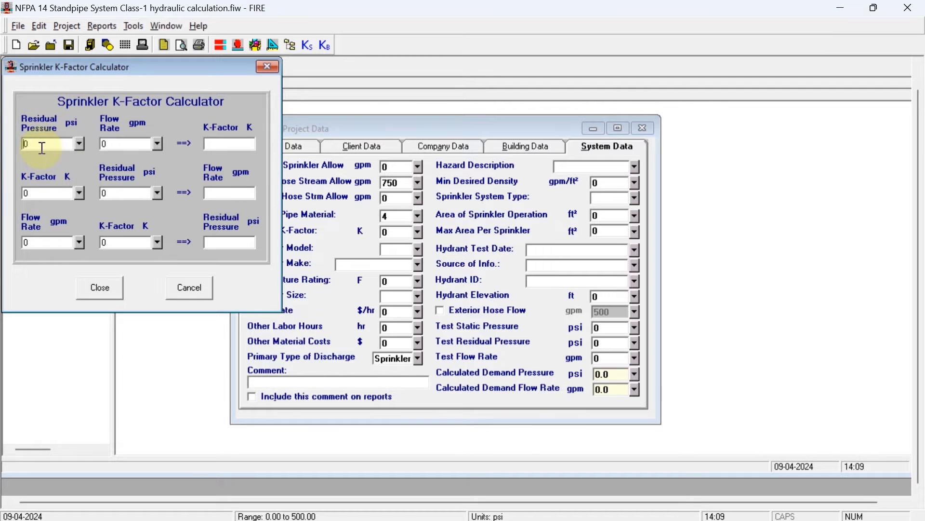
# Step: Consulting the Excel standpipe requirements, calculate the K-factor for 100 psi residual pressure and 250 gpm flow, and apply it as the default K-factor
pyautogui.moveTo(516, 518)
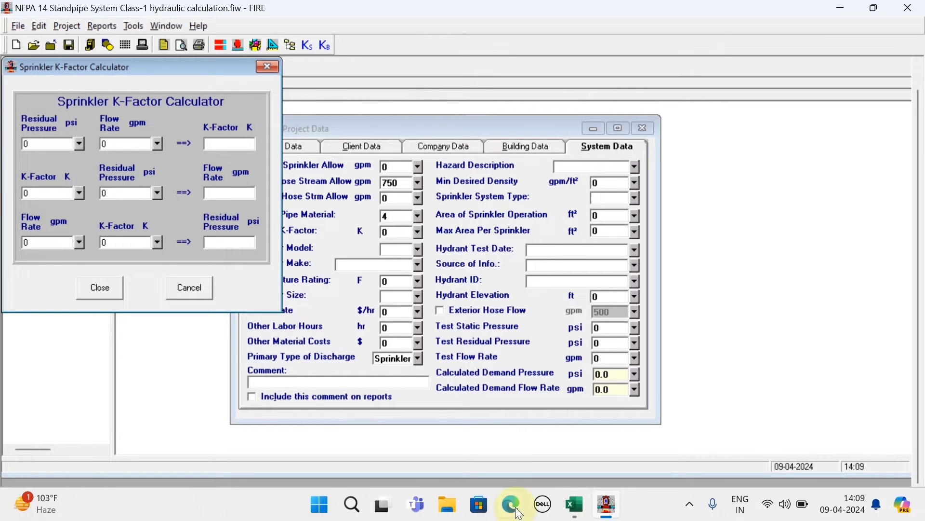
pyautogui.click(575, 505)
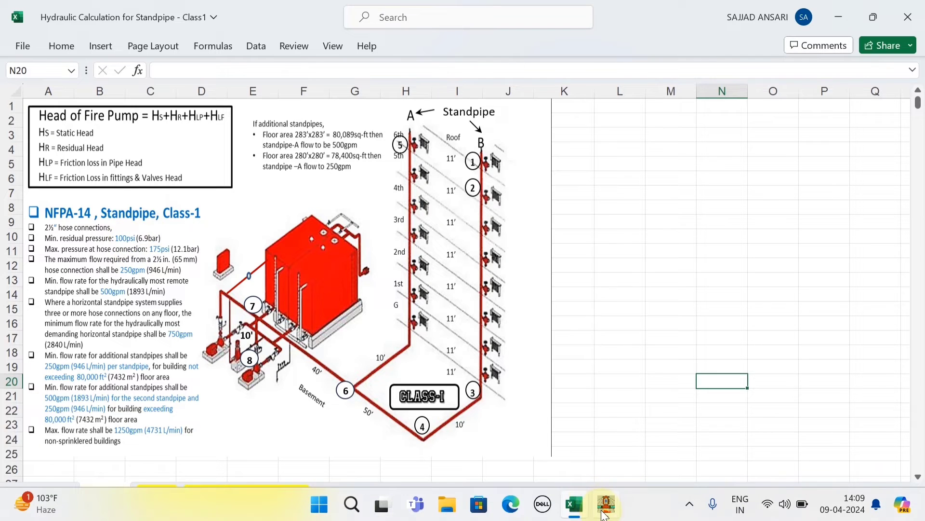
pyautogui.click(607, 505)
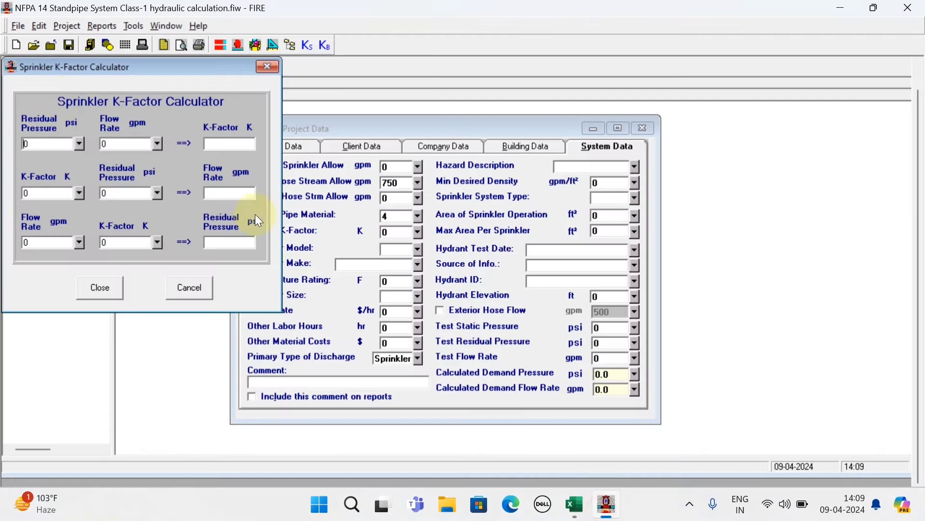
pyautogui.doubleClick(43, 144)
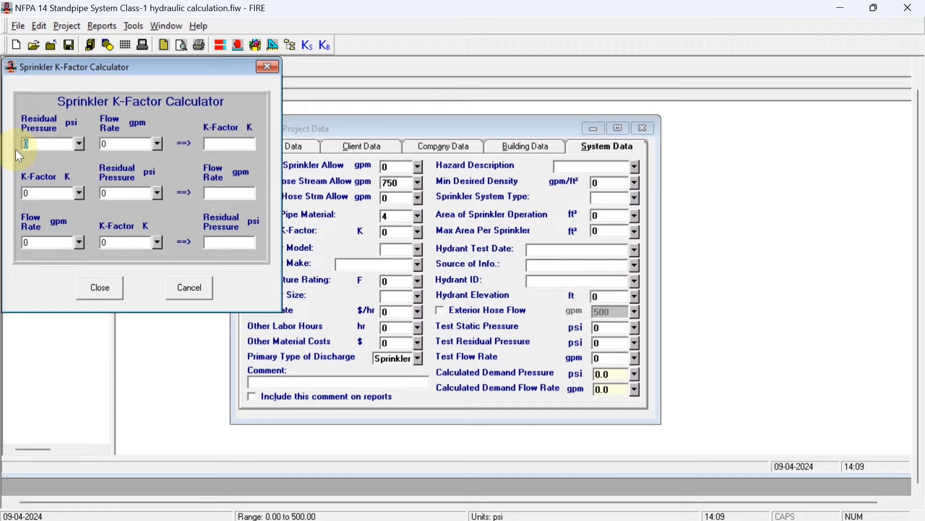
pyautogui.write('100')
pyautogui.click(130, 144)
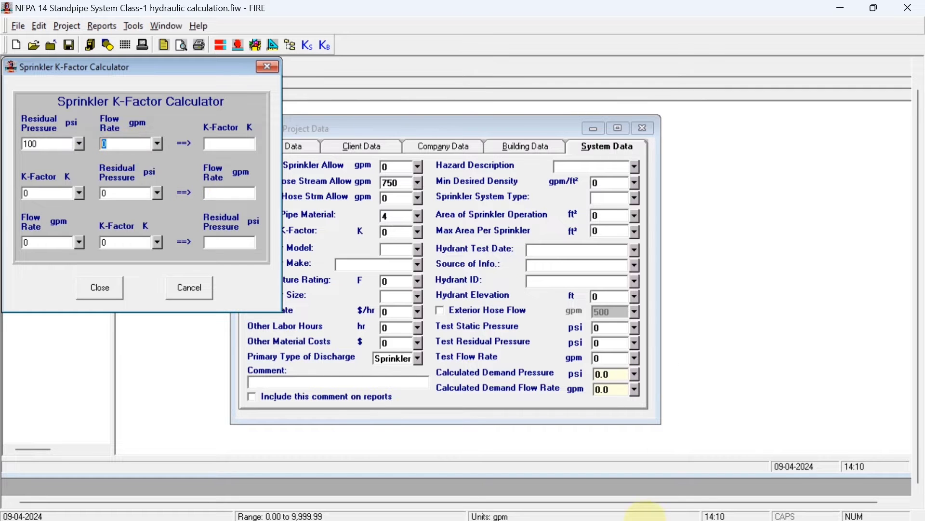
pyautogui.click(575, 504)
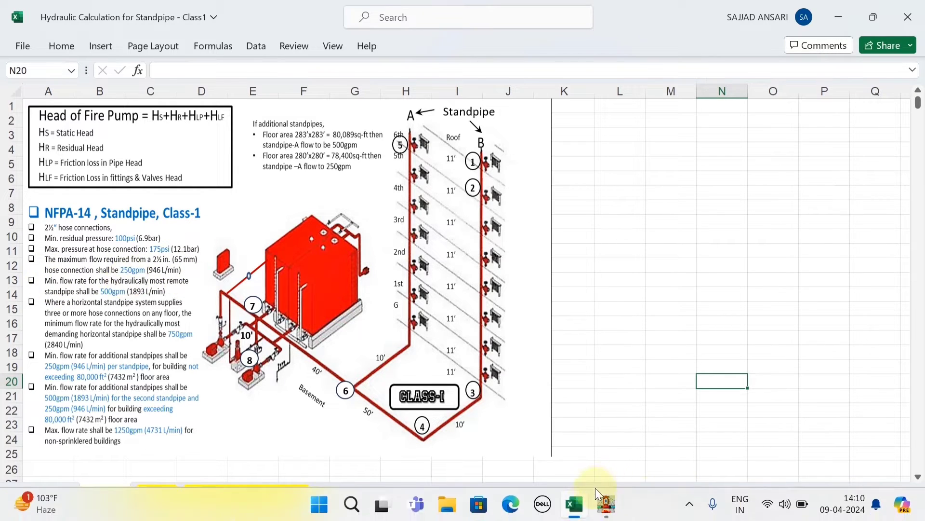
pyautogui.click(606, 508)
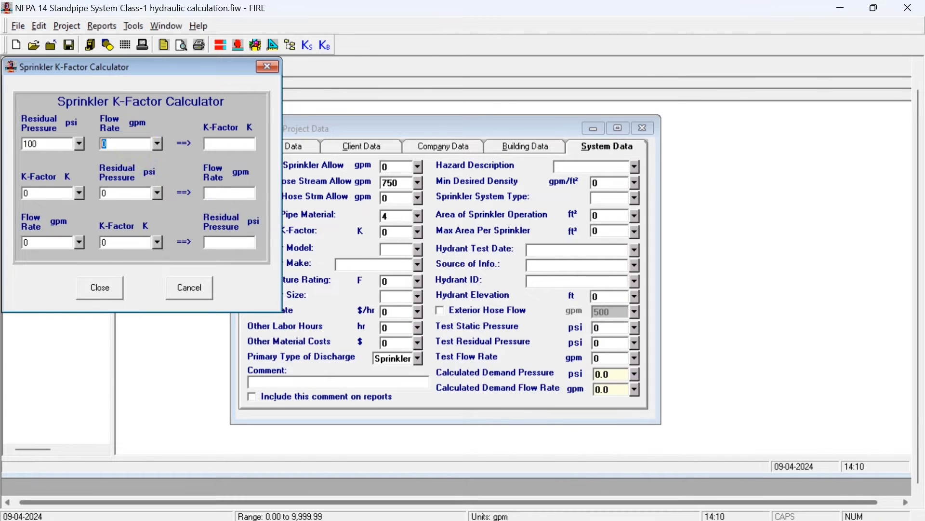
pyautogui.write('250')
pyautogui.moveTo(158, 143)
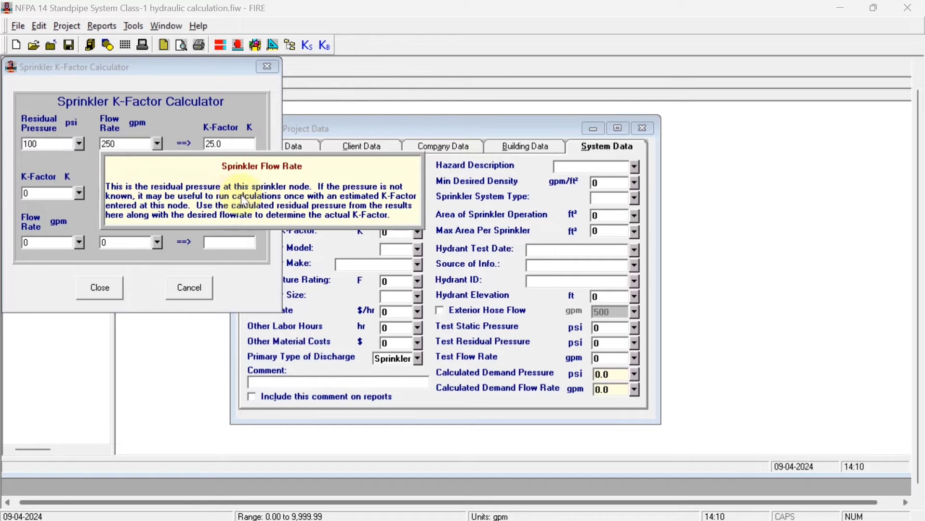
pyautogui.click(225, 147)
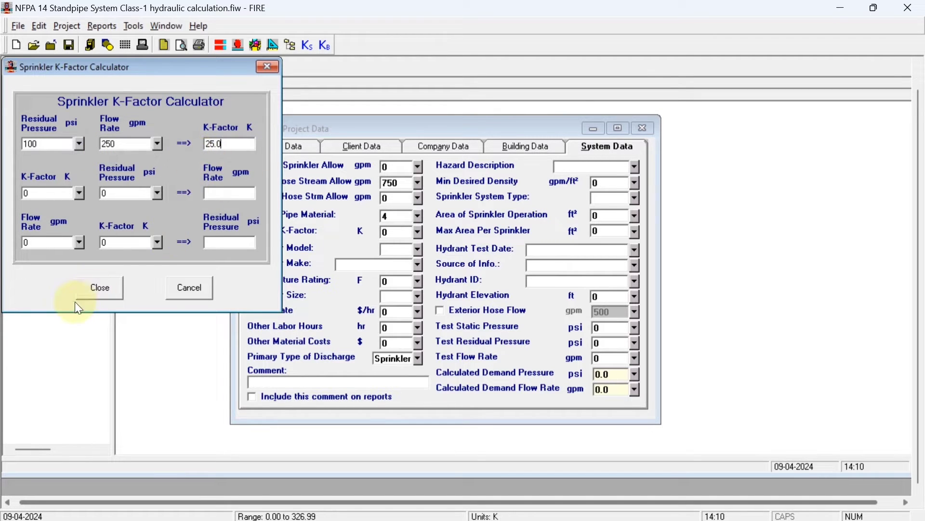
pyautogui.click(91, 291)
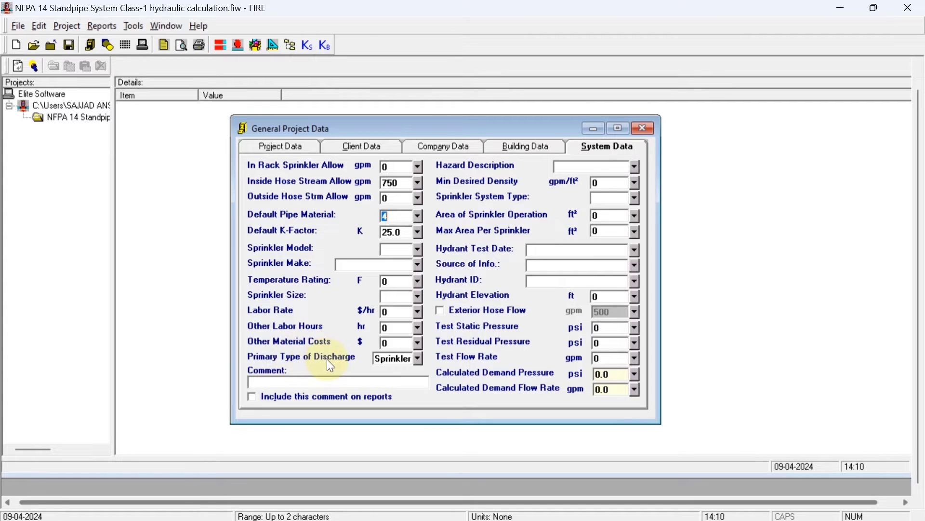
# Step: Set the primary type of discharge to Hose and the hose size to 2.5" in the system data
pyautogui.click(418, 359)
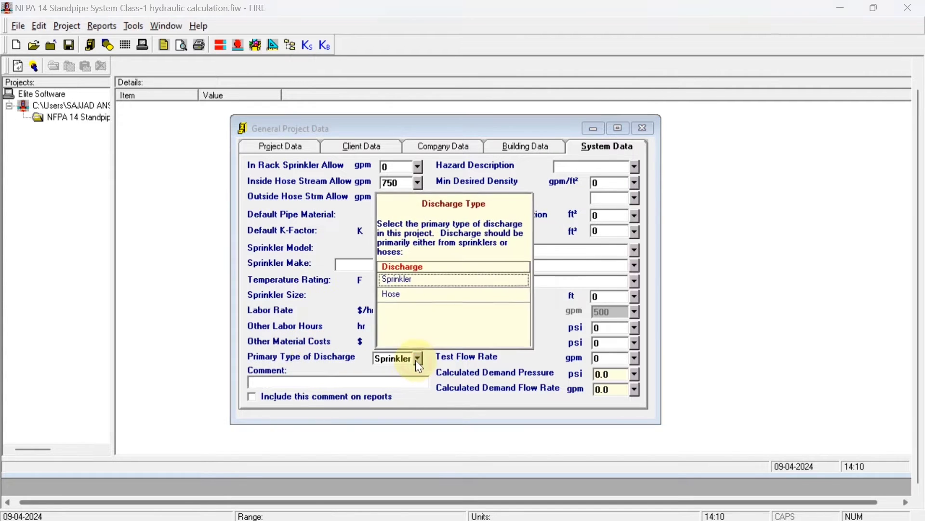
pyautogui.click(414, 299)
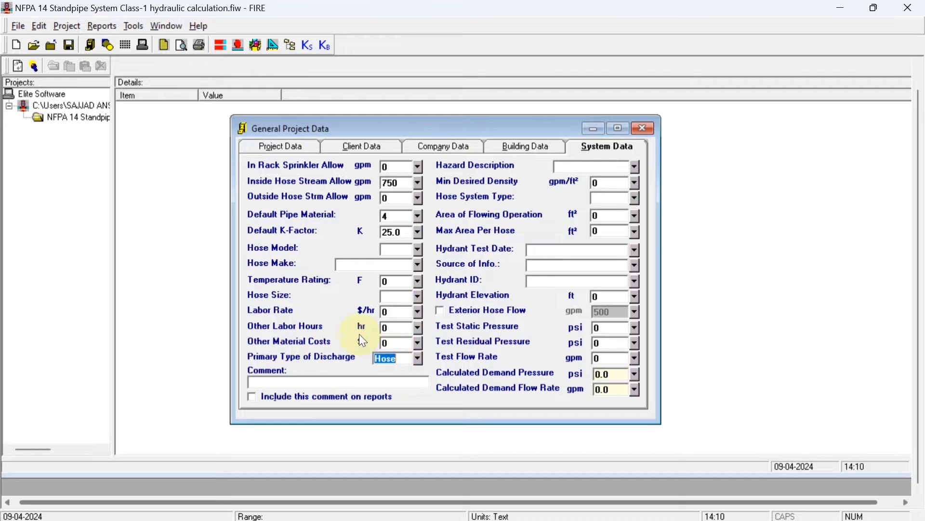
pyautogui.click(383, 297)
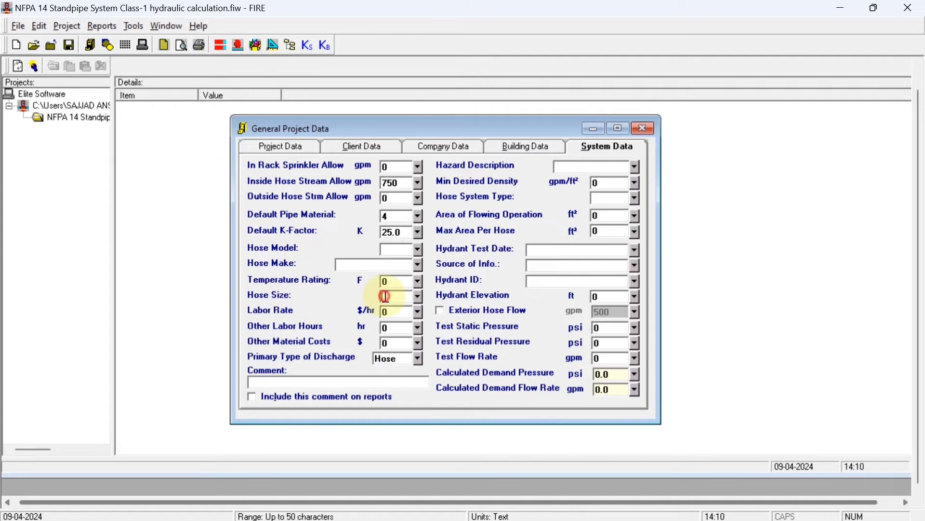
pyautogui.write('2.5"')
pyautogui.click(395, 304)
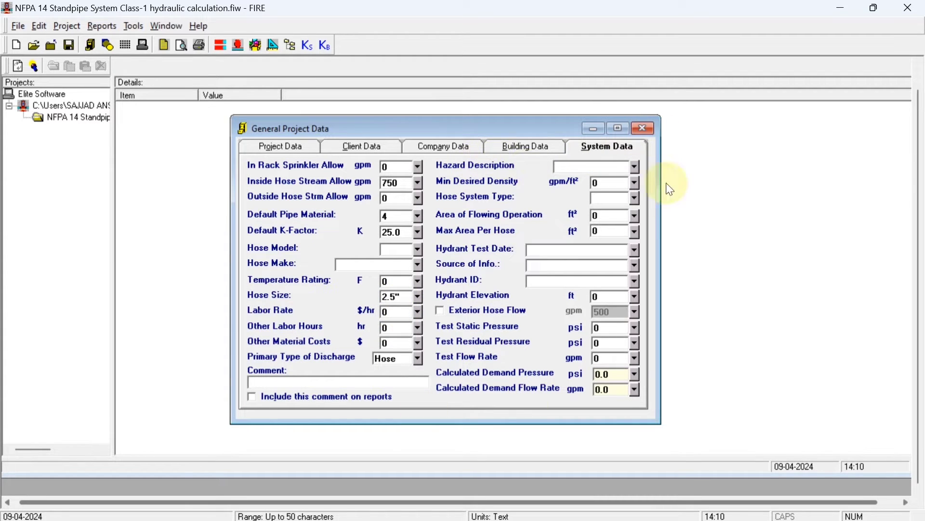
# Step: Set the hazard description to Light Hazard and the hose system type to Wet
pyautogui.click(636, 168)
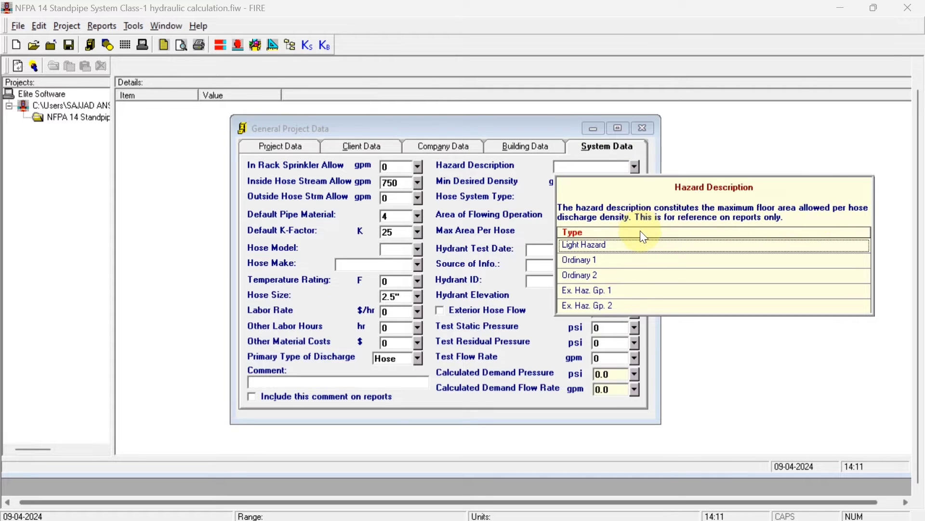
pyautogui.click(618, 245)
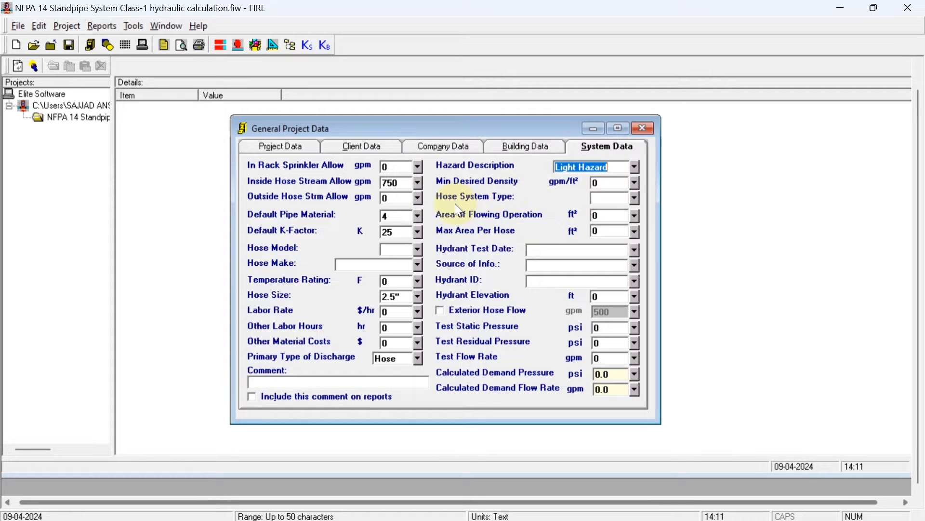
pyautogui.click(635, 200)
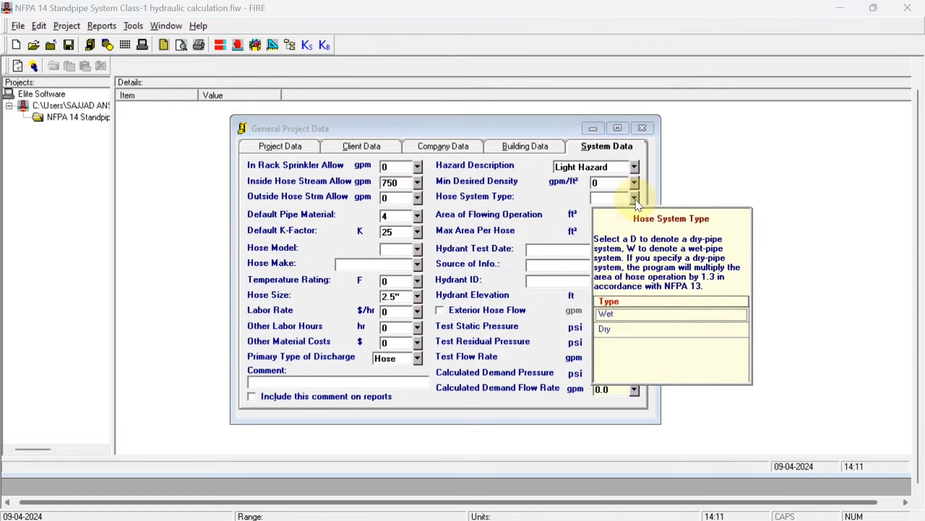
pyautogui.click(608, 314)
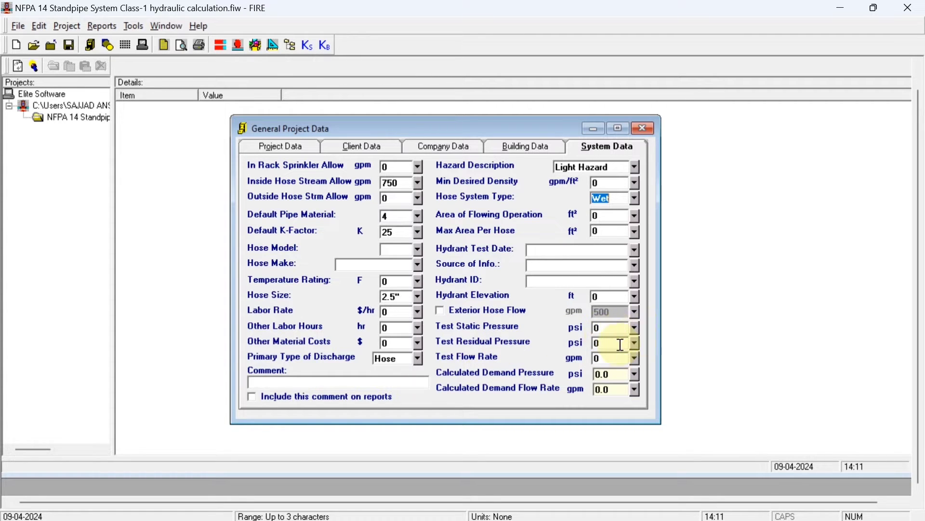
# Step: Set the test static pressure to 210 psi, test residual pressure to 190 psi and test flow rate to 800 gpm, and save the project
pyautogui.click(604, 329)
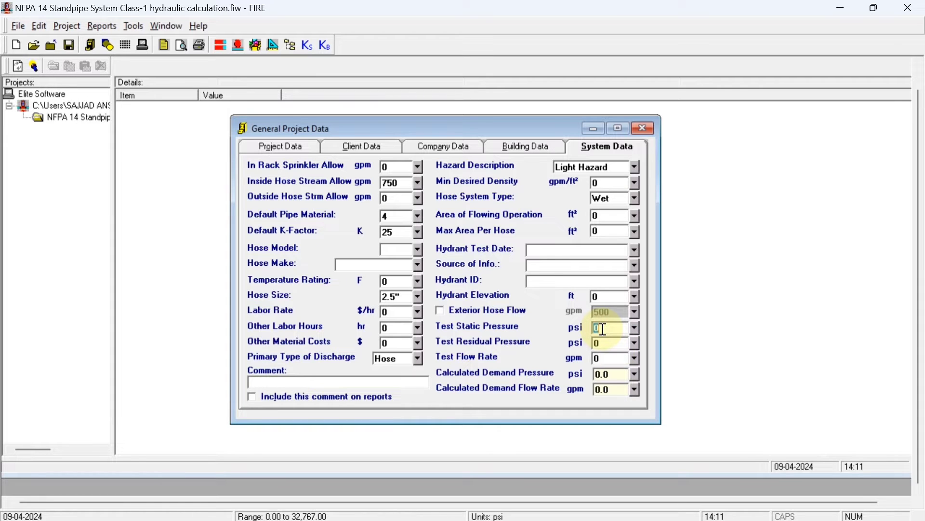
pyautogui.write('210')
pyautogui.click(605, 343)
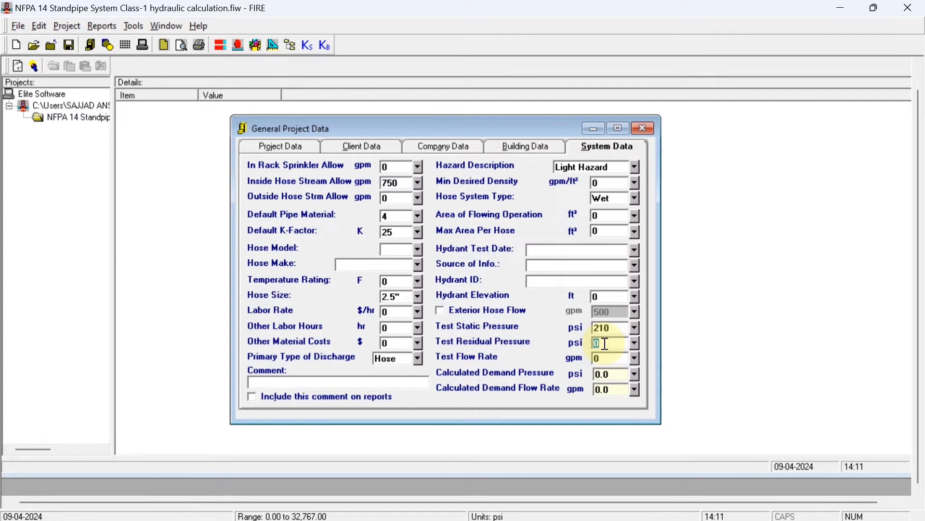
pyautogui.write('190')
pyautogui.click(605, 361)
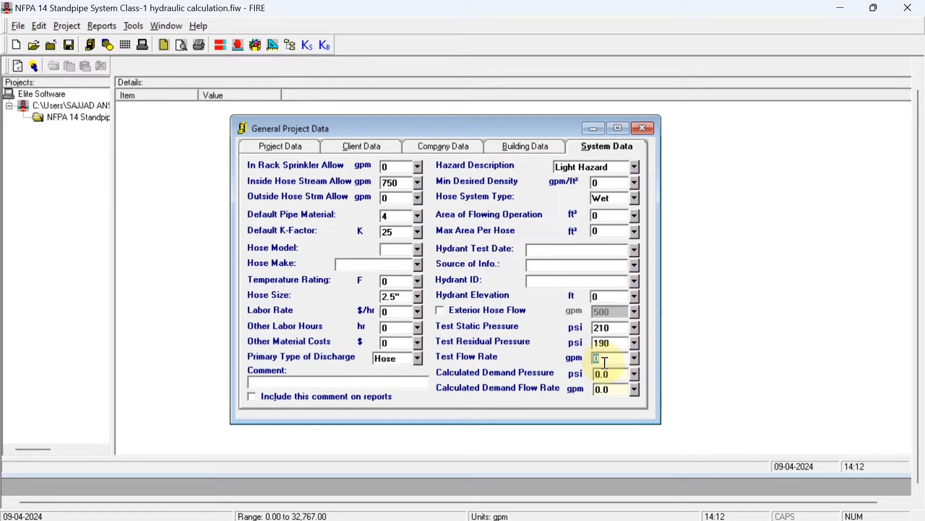
pyautogui.write('800')
pyautogui.rightClick(634, 375)
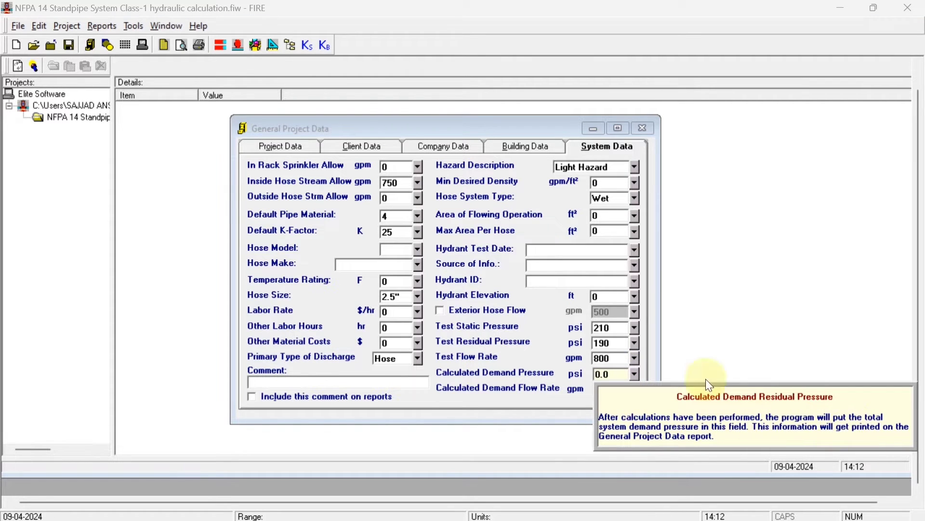
pyautogui.click(475, 406)
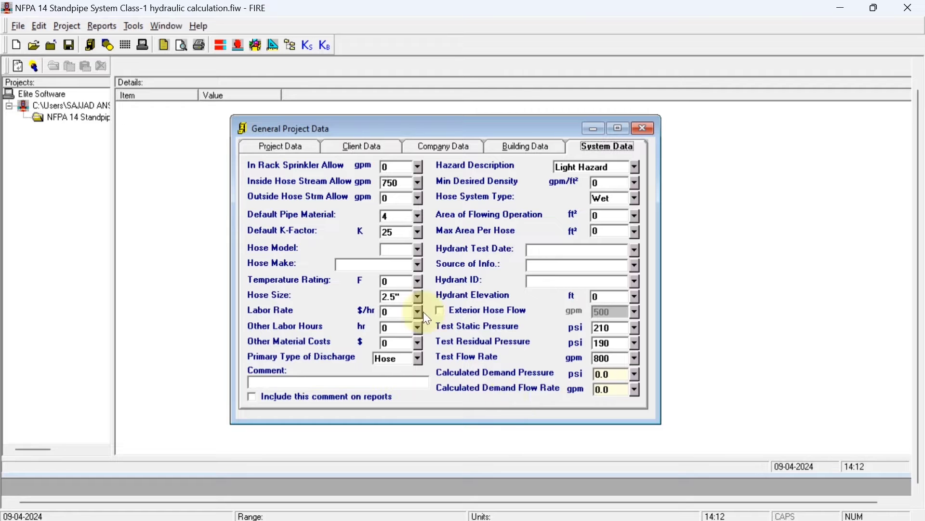
pyautogui.click(68, 46)
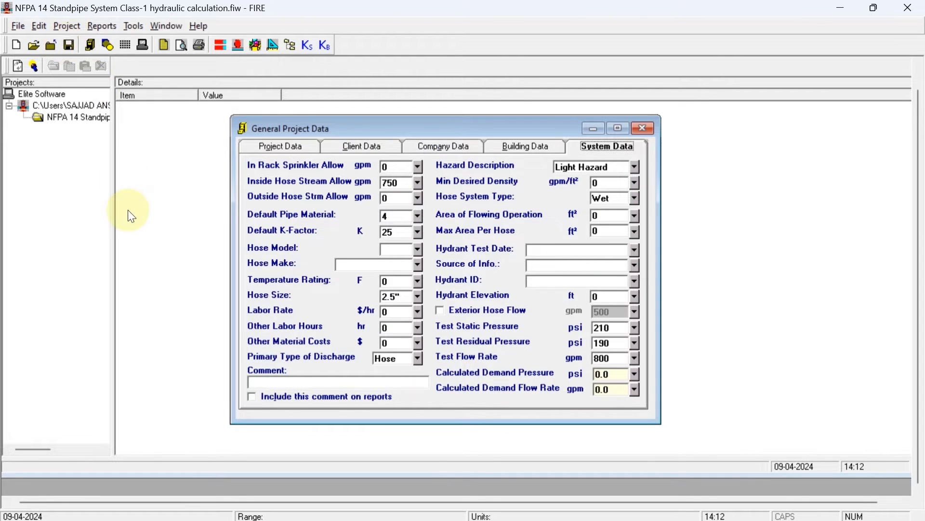
# Step: Open the project's pipe data for editing and consult the numbered nodes on the Excel standpipe drawing
pyautogui.click(71, 25)
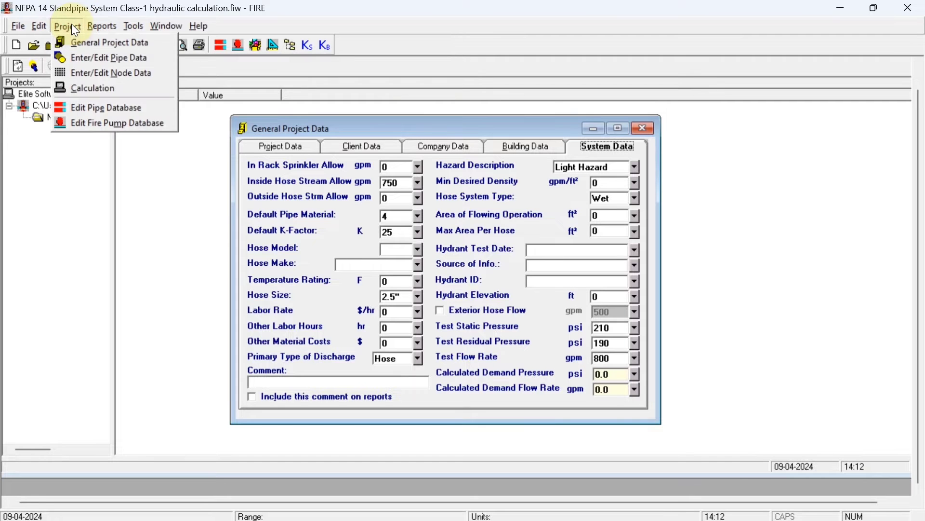
pyautogui.click(87, 62)
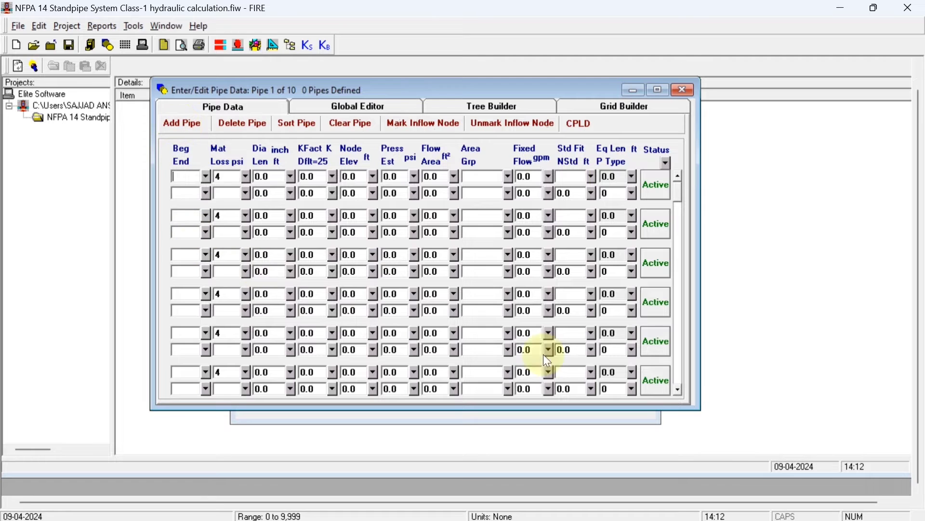
pyautogui.click(573, 507)
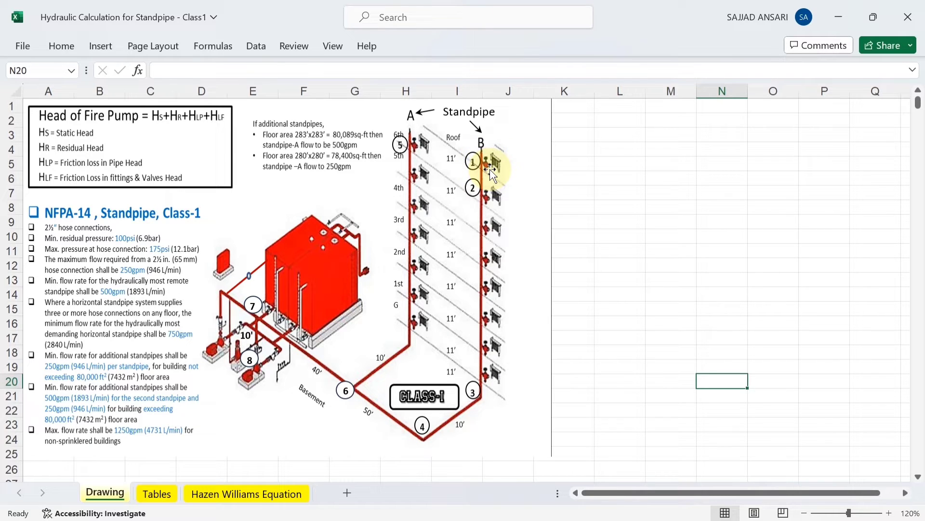
pyautogui.moveTo(685, 485)
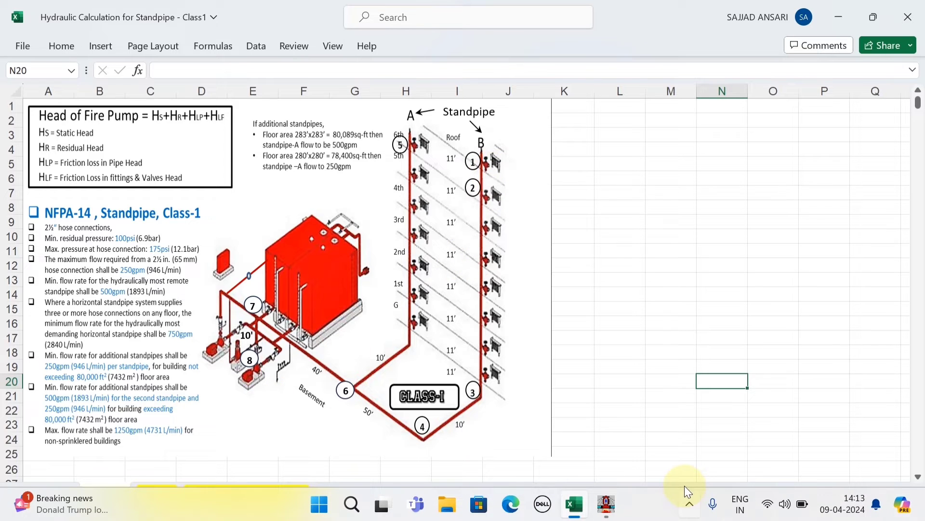
pyautogui.click(618, 511)
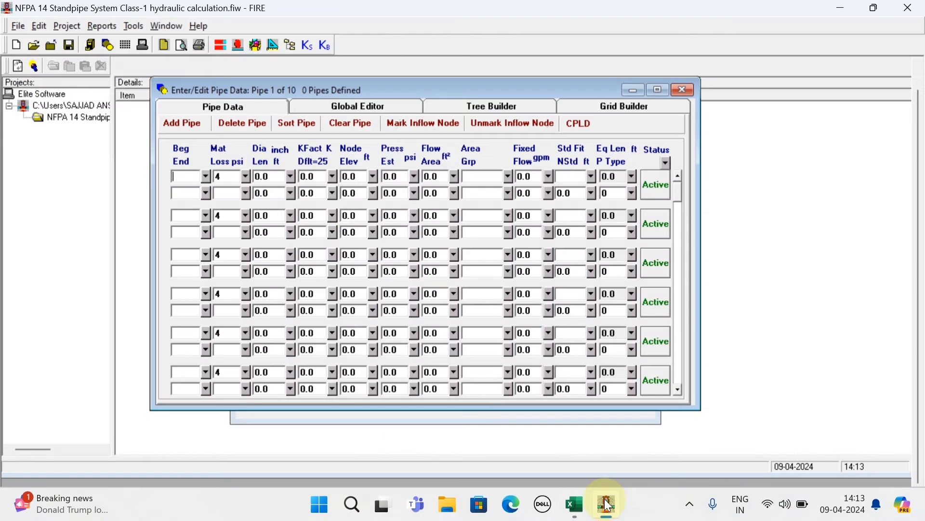
# Step: In the Excel workbook's Tables sheet, look up Table 7.8.2.1 for minimum nominal standpipe and supply piping sizes
pyautogui.click(609, 504)
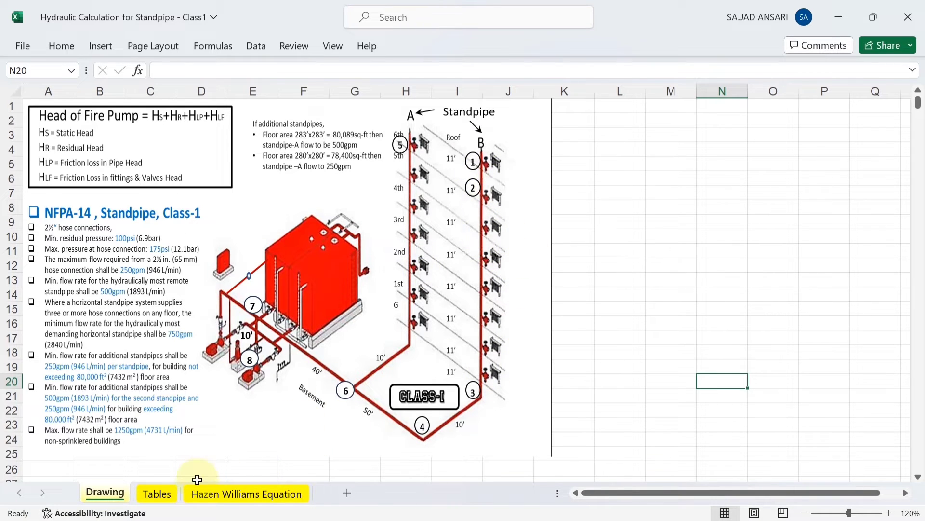
pyautogui.click(169, 501)
pyautogui.scroll(-10, 287, 291)
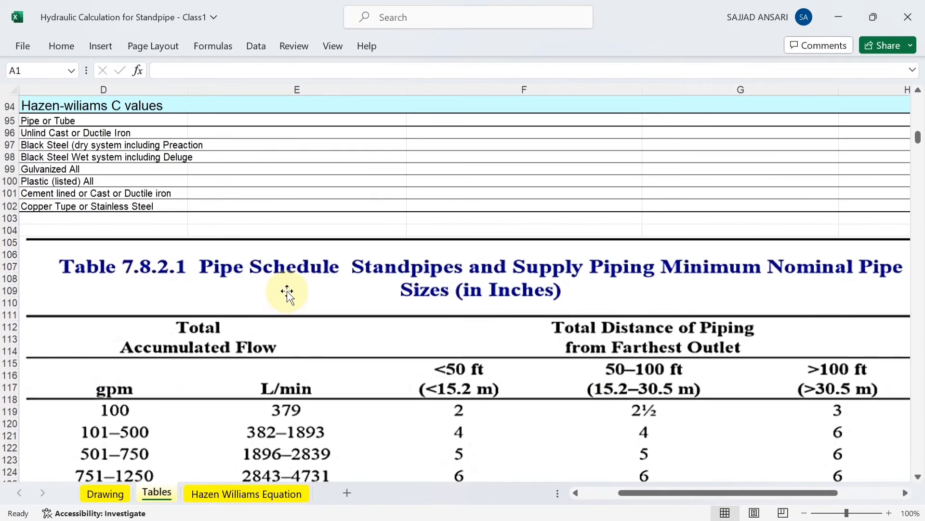
# Step: Compare Table 7.8.2.1 with the standpipe drawing, and place a copied text label reading 6" beside standpipe B
pyautogui.scroll(2, 287, 291)
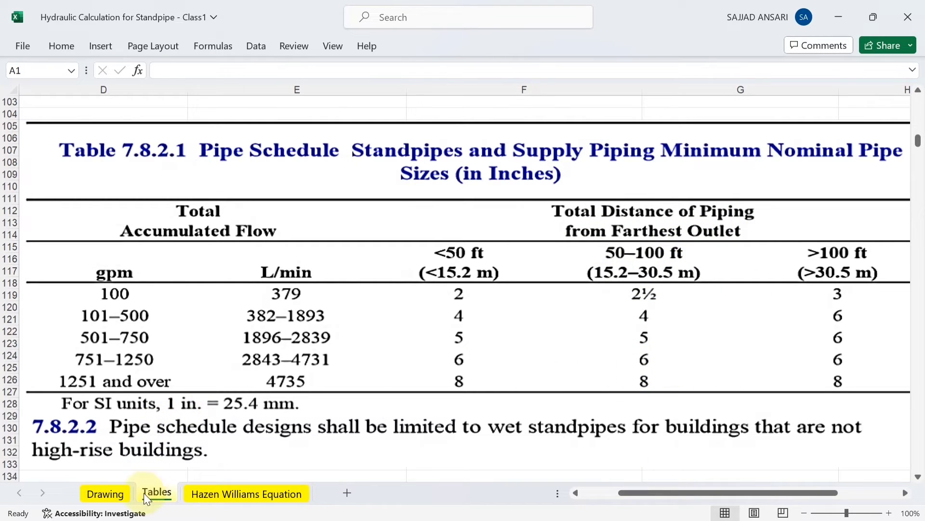
pyautogui.click(105, 493)
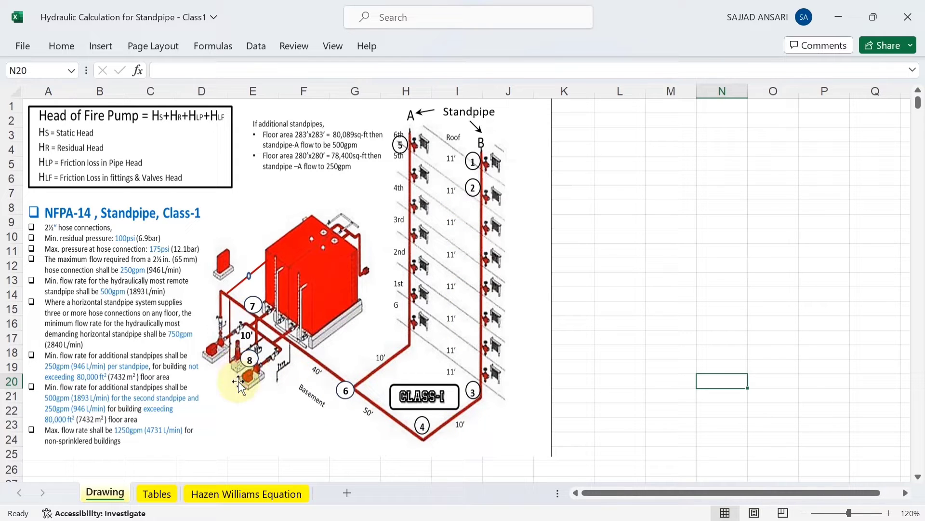
pyautogui.click(153, 496)
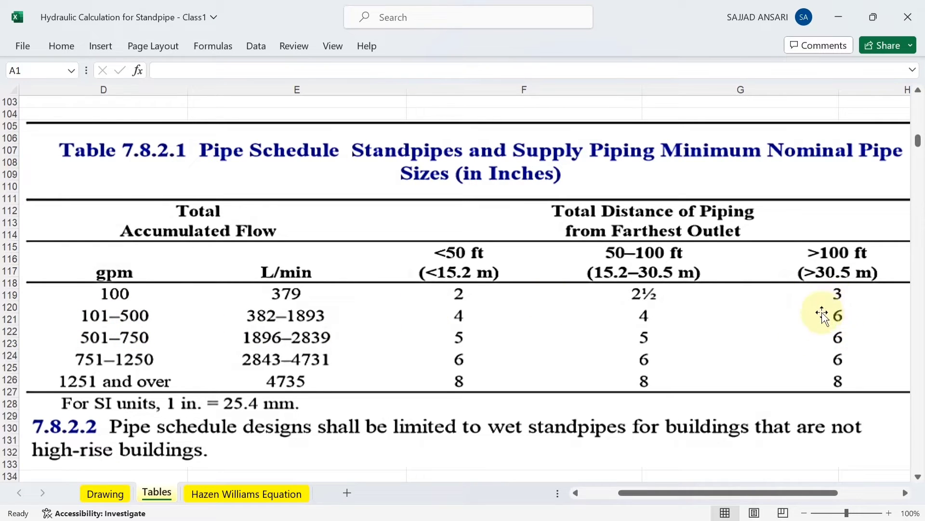
pyautogui.click(106, 494)
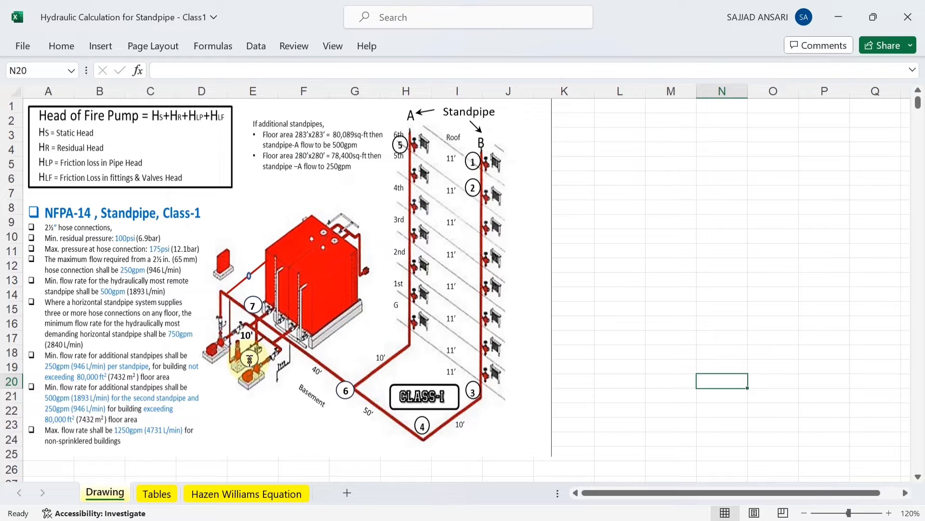
pyautogui.click(250, 359)
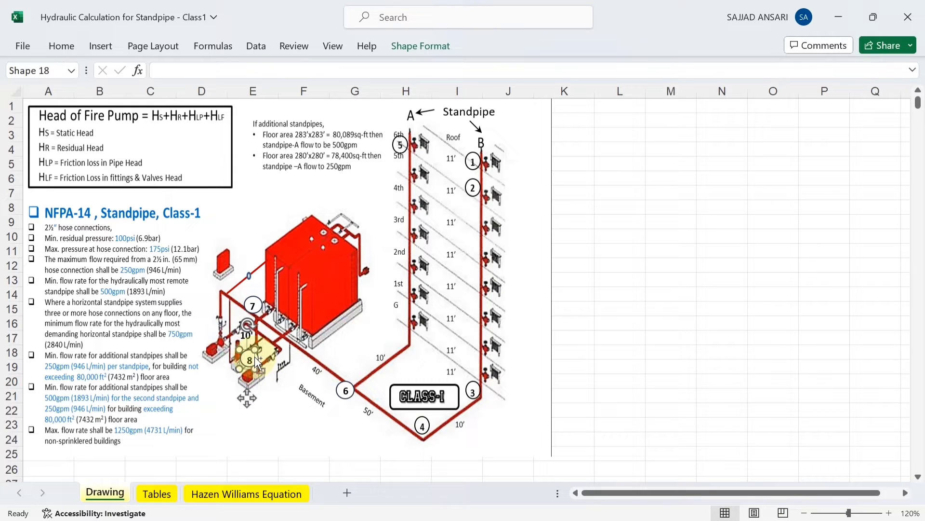
pyautogui.moveTo(255, 370); pyautogui.dragTo(511, 265)
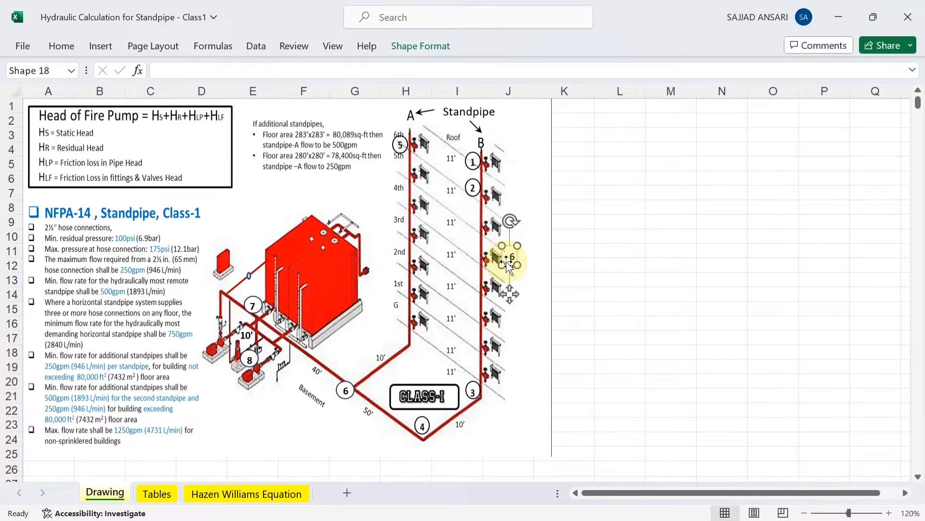
pyautogui.moveTo(516, 246); pyautogui.dragTo(534, 259)
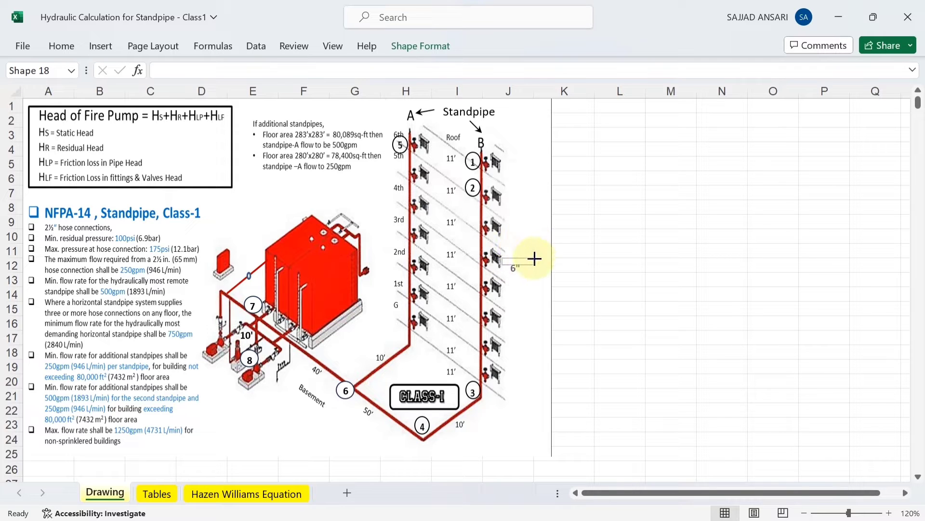
pyautogui.click(675, 320)
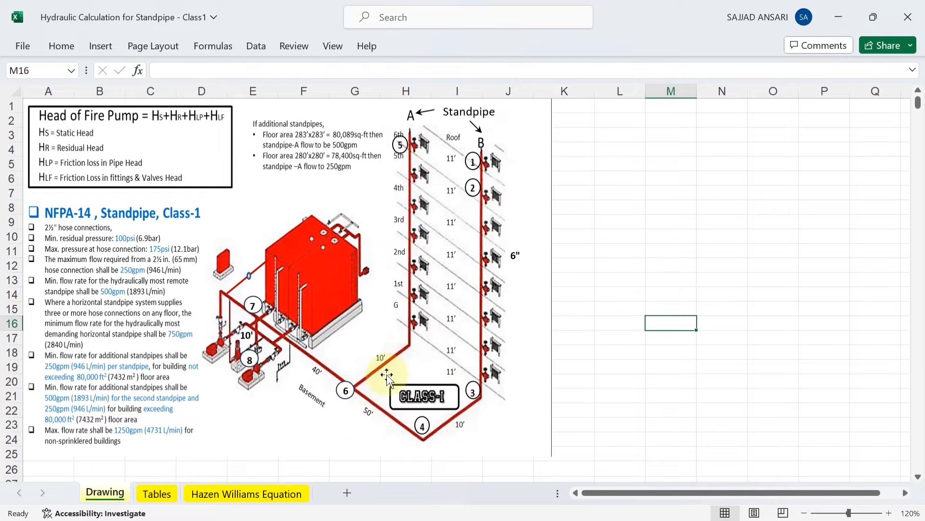
pyautogui.click(175, 500)
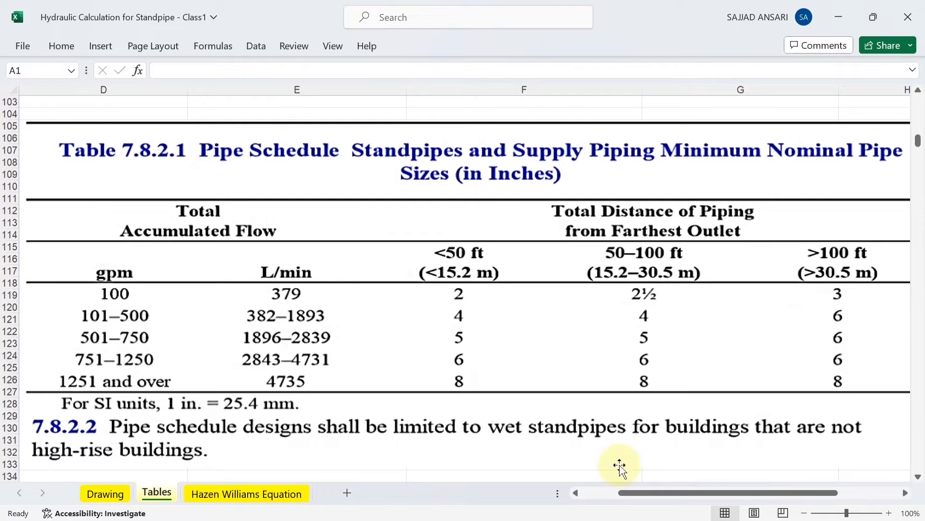
pyautogui.moveTo(583, 510)
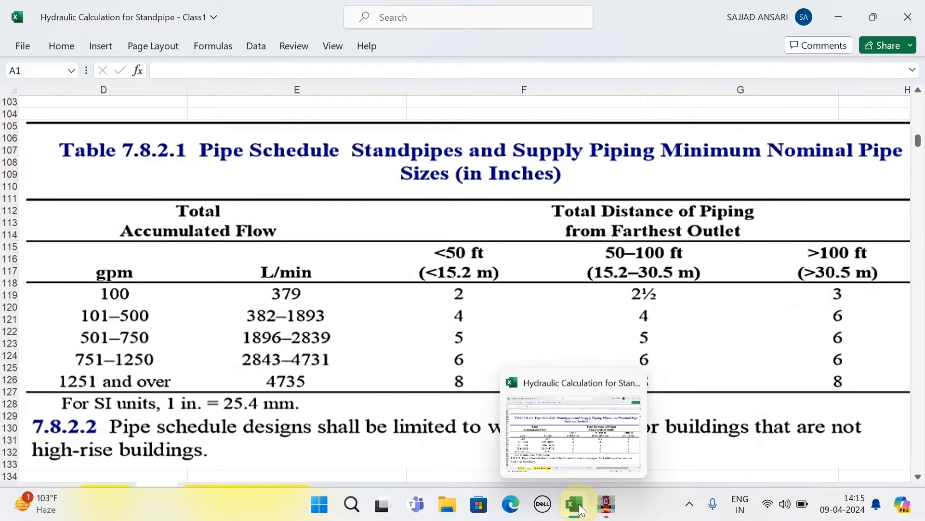
pyautogui.click(581, 513)
pyautogui.click(576, 508)
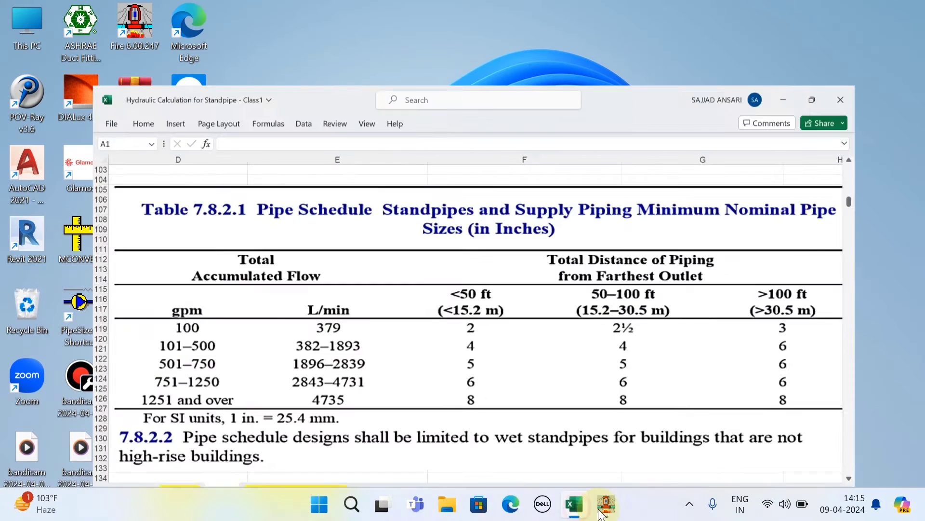
pyautogui.moveTo(606, 506)
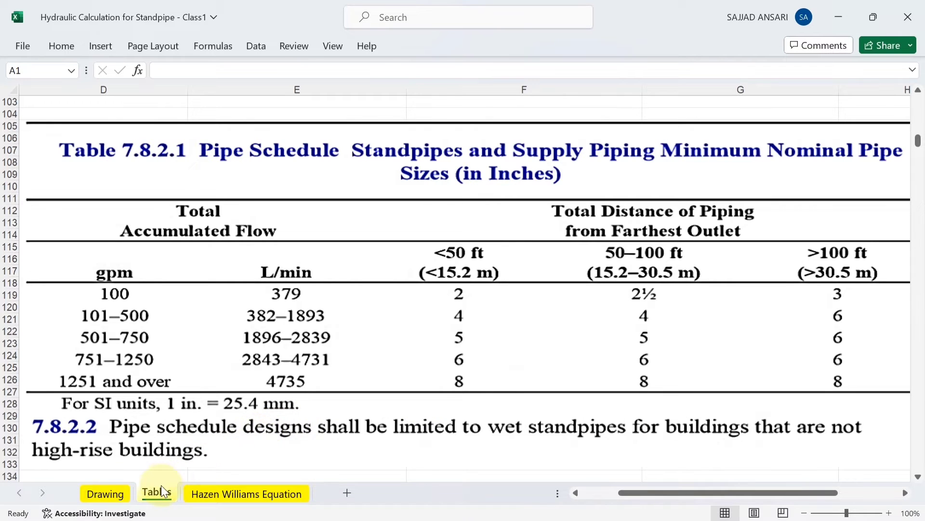
# Step: Copy standpipe B's 6" size label to the 2nd-floor level beside standpipe A on the Drawing sheet
pyautogui.hotkey('ctrl', 'pageup')
pyautogui.click(519, 256)
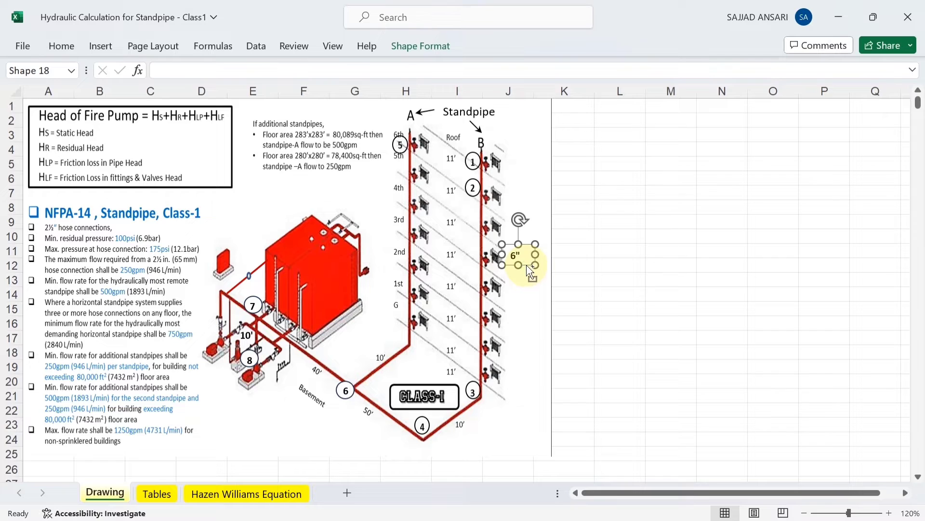
pyautogui.moveTo(527, 266); pyautogui.dragTo(401, 246)
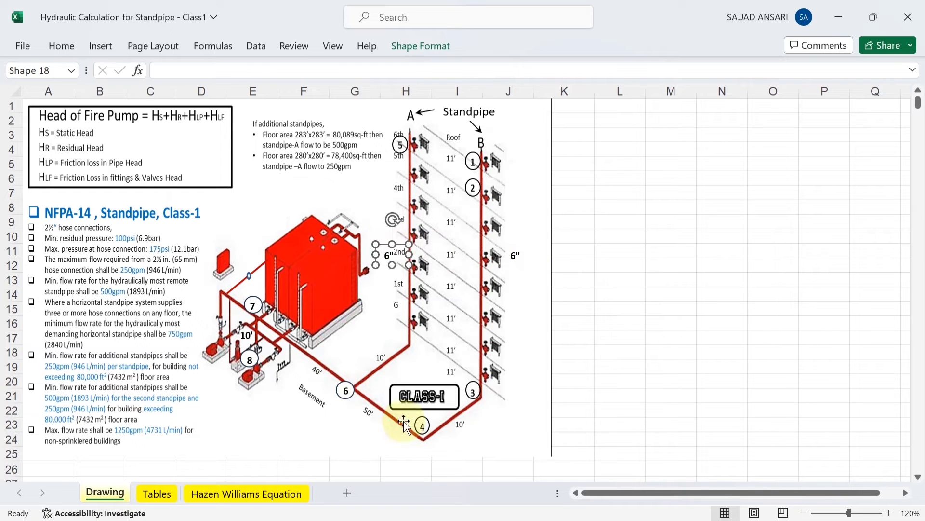
# Step: Copy standpipe A's 6" size label onto the 40' basement pipe between nodes 6 and 7
pyautogui.click(375, 258)
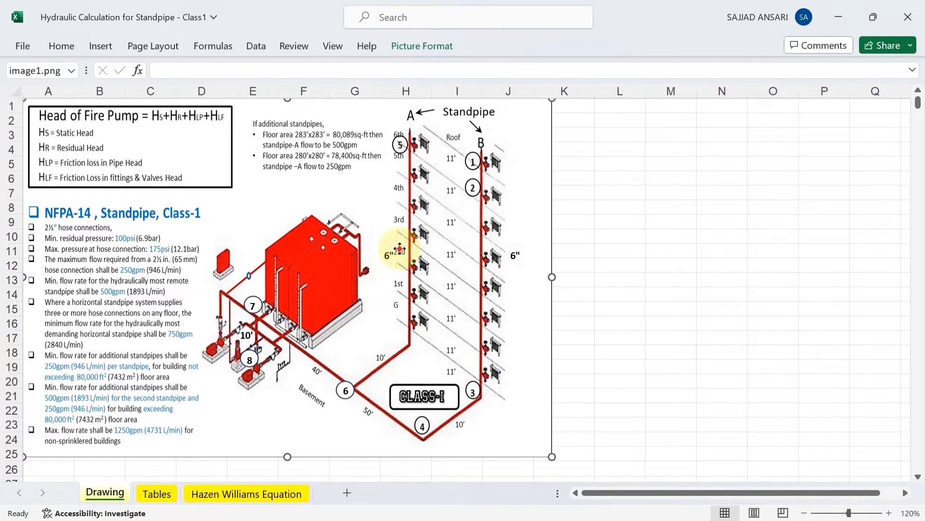
pyautogui.click(390, 259)
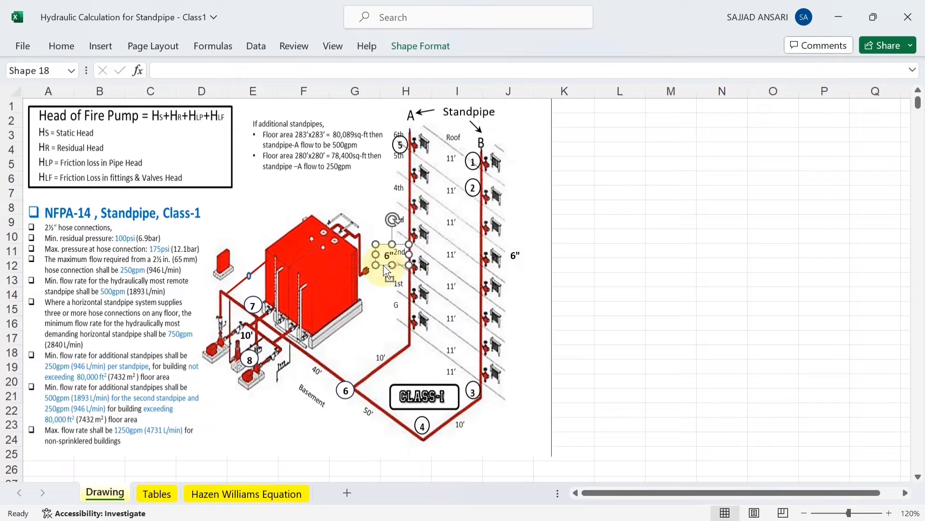
pyautogui.moveTo(387, 271); pyautogui.dragTo(390, 340)
pyautogui.moveTo(385, 336); pyautogui.dragTo(315, 363)
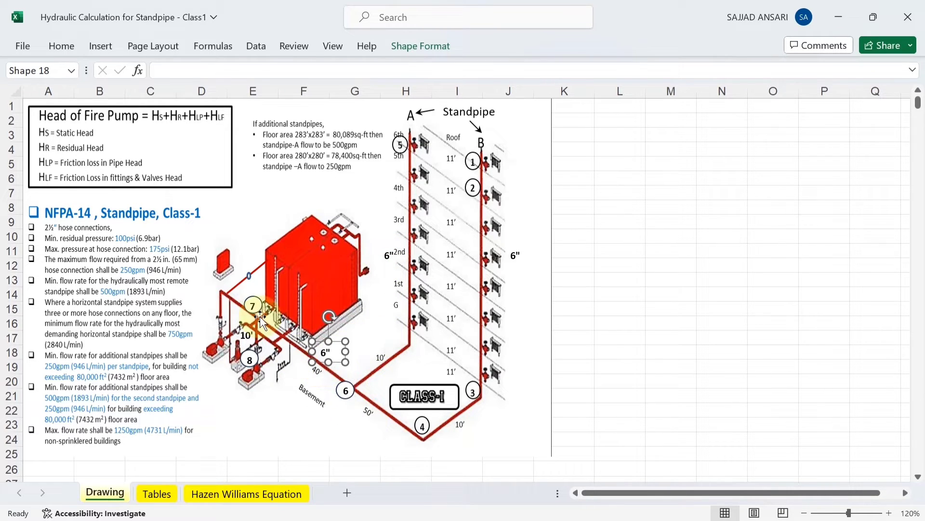
pyautogui.click(761, 253)
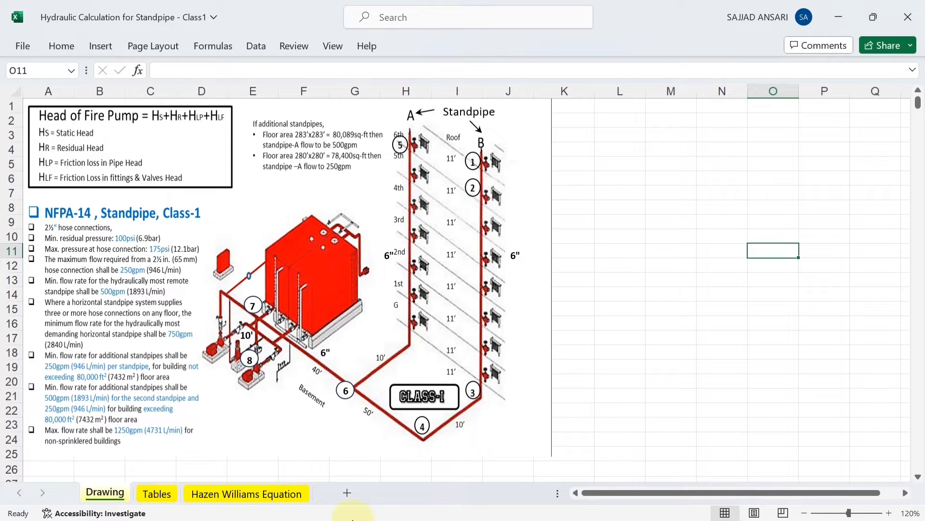
# Step: Check Table 7.8.2.1 for the basement main's size and change the label between nodes 6 and 7 to 5"
pyautogui.click(160, 491)
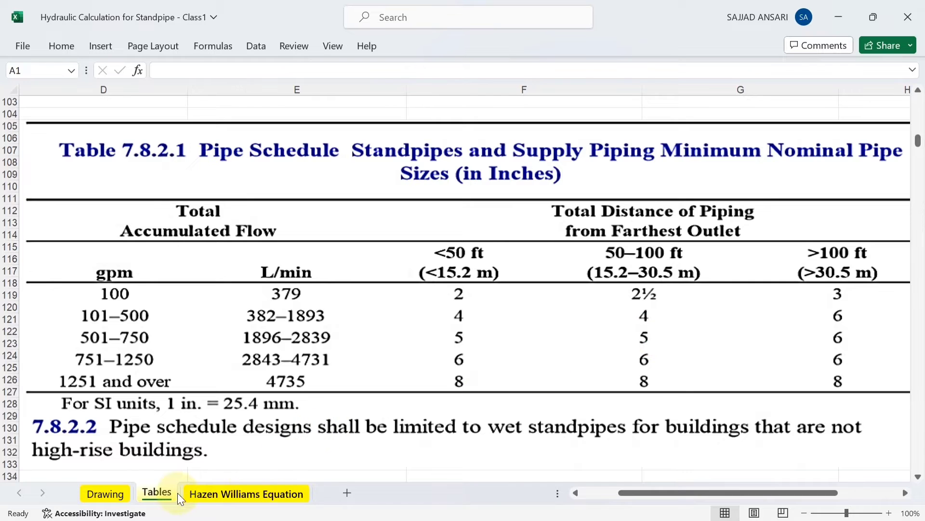
pyautogui.click(116, 491)
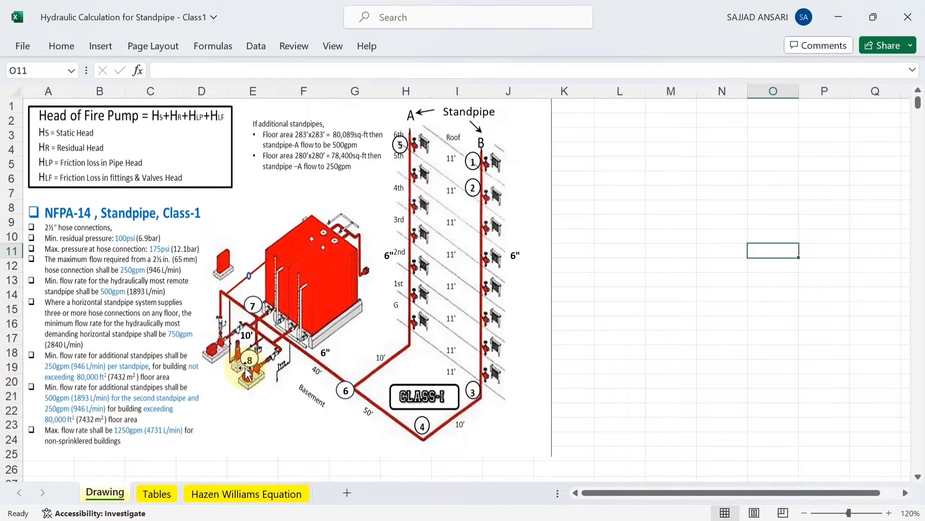
pyautogui.click(163, 495)
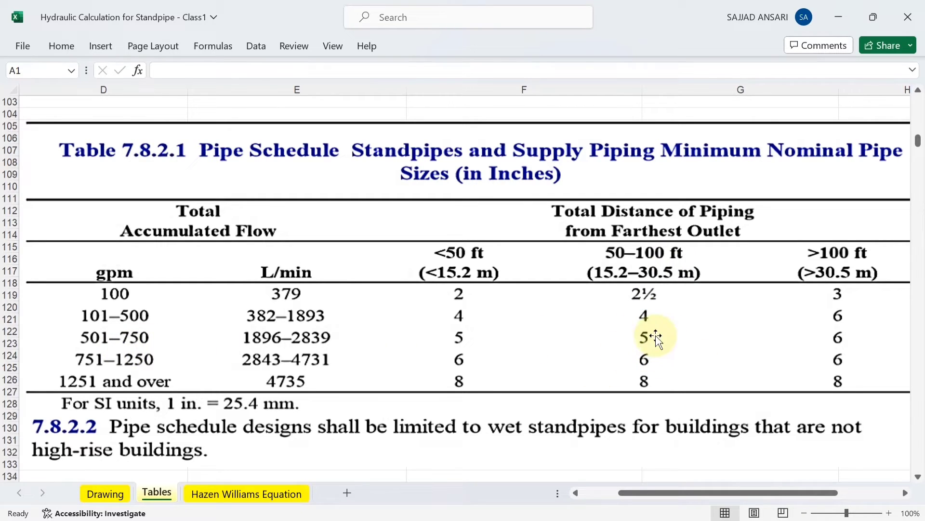
pyautogui.click(112, 492)
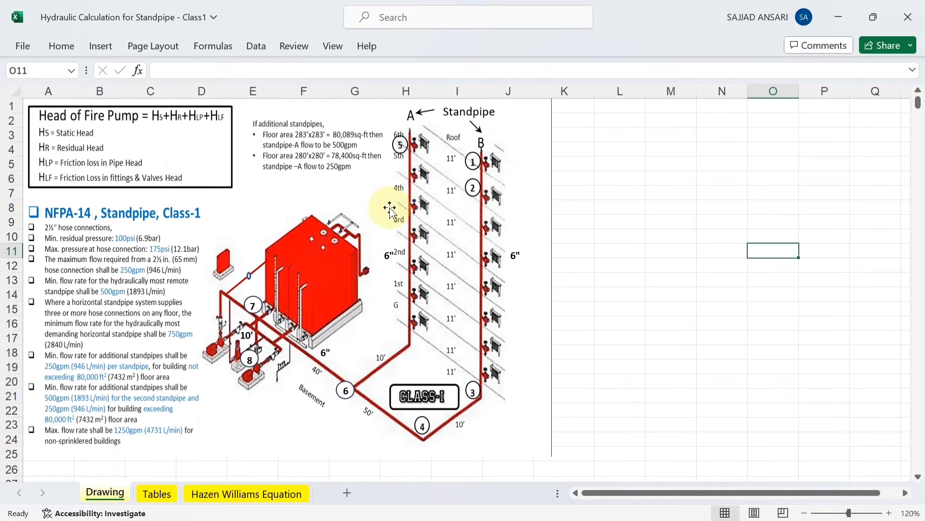
pyautogui.click(324, 355)
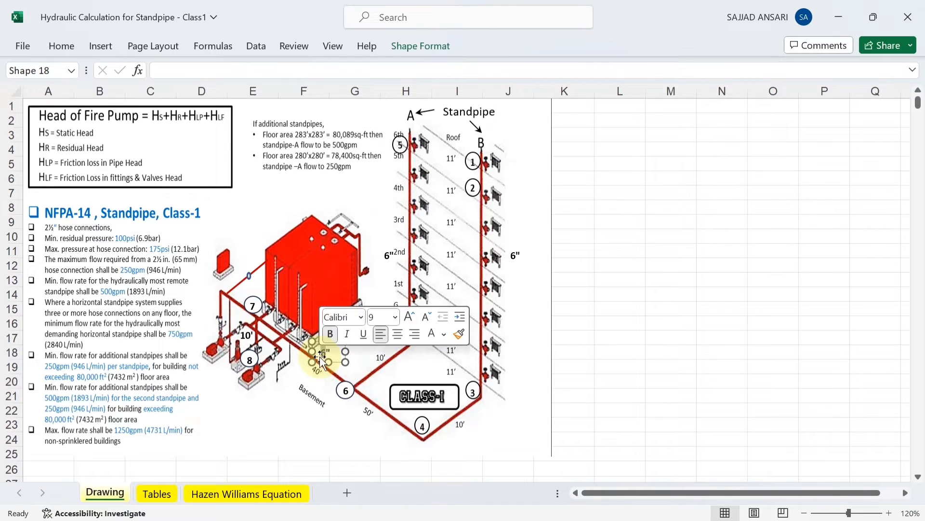
pyautogui.click(681, 363)
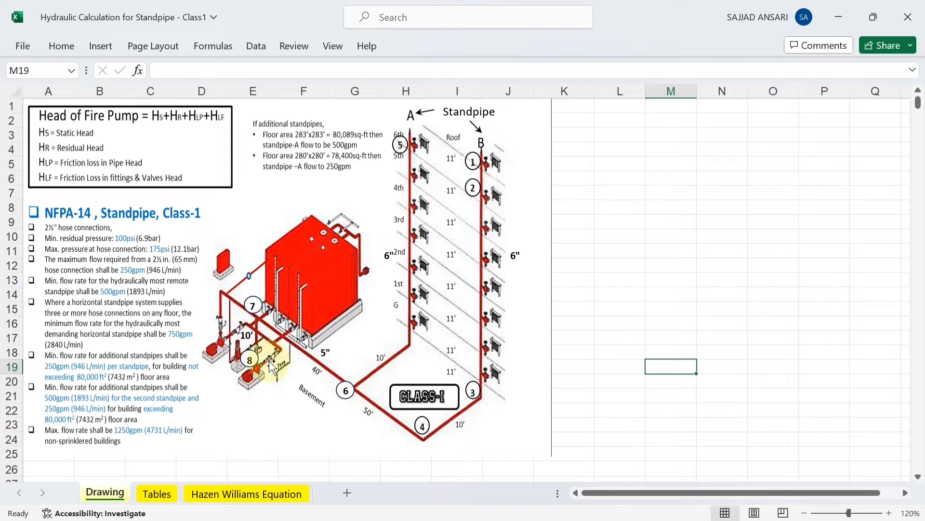
pyautogui.click(165, 493)
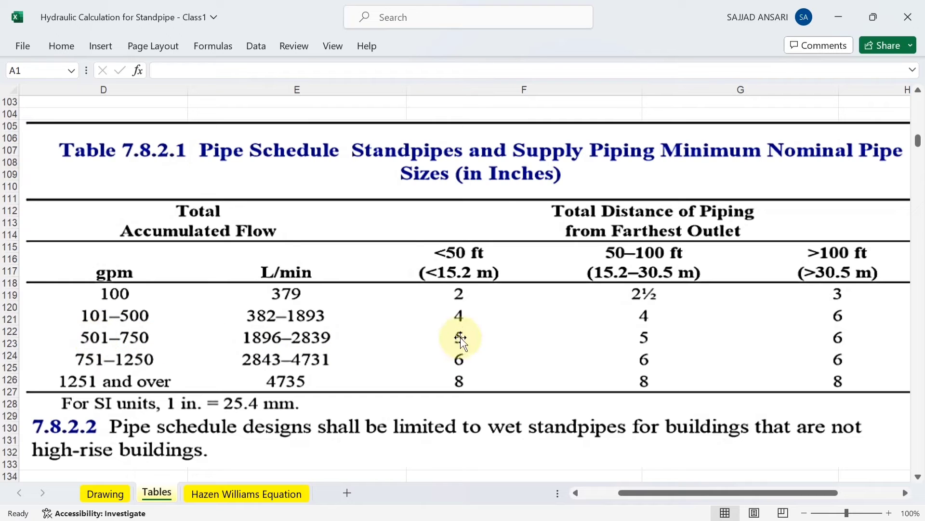
pyautogui.click(105, 491)
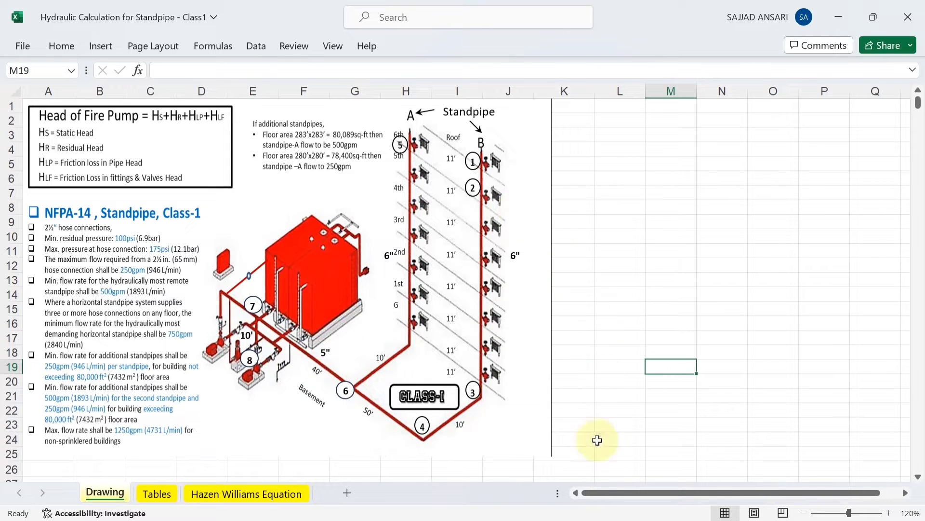
# Step: Check the node numbers on the Excel drawing, switch to FIRE and define the first pipe from node 1 to node 2
pyautogui.click(607, 506)
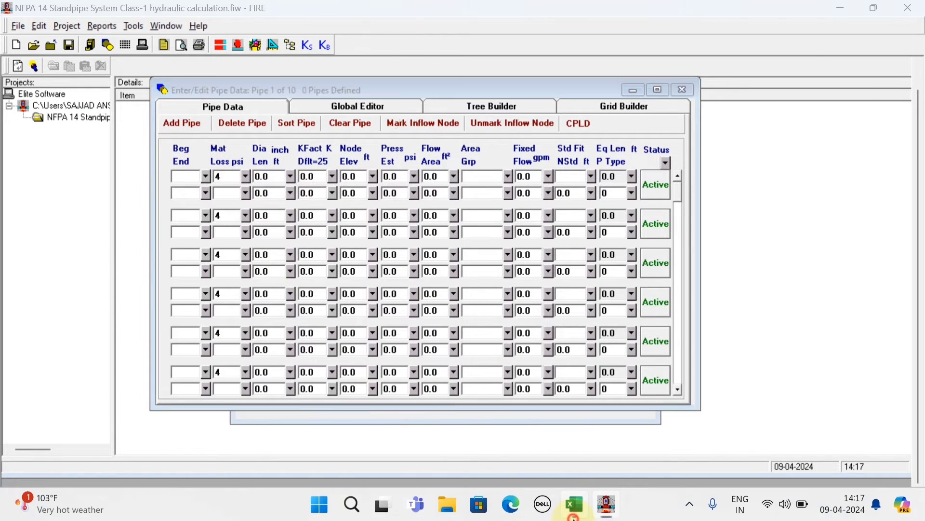
pyautogui.click(574, 504)
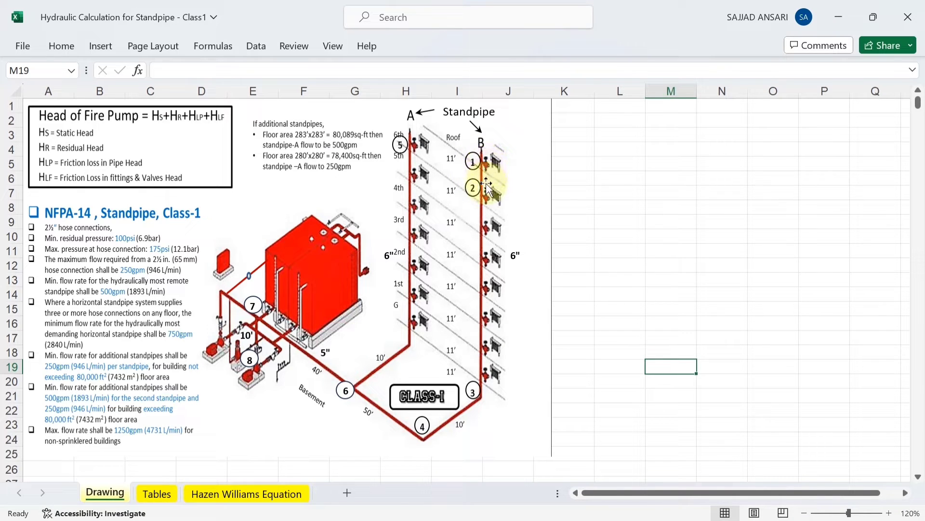
pyautogui.moveTo(542, 514)
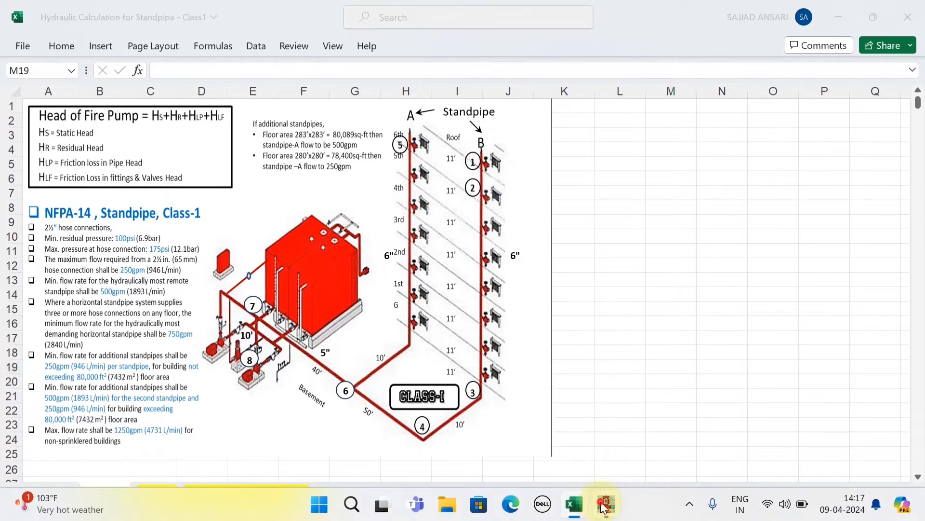
pyautogui.click(606, 504)
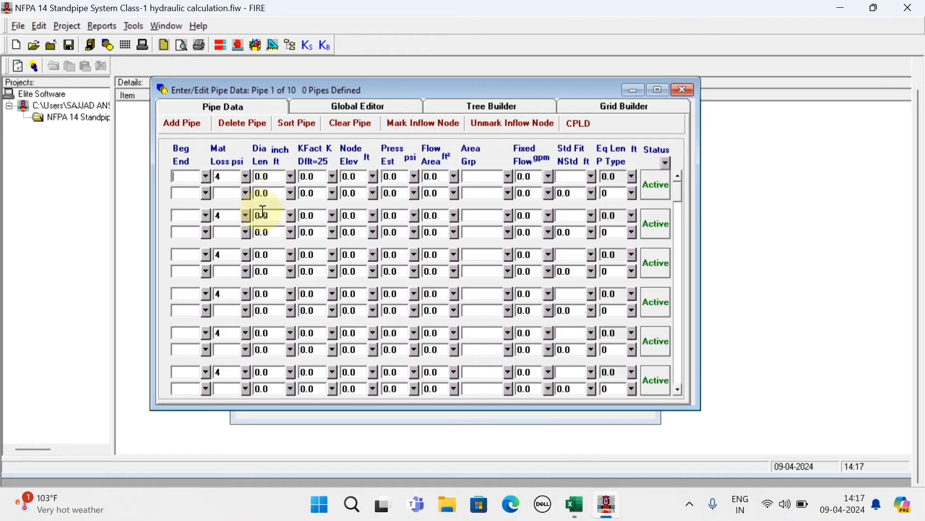
pyautogui.click(187, 197)
pyautogui.write('2')
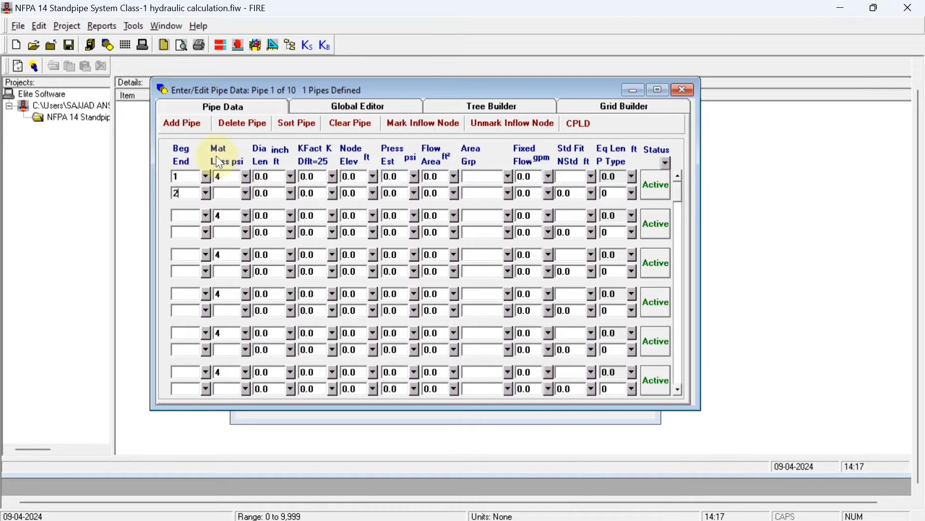
# Step: Set the material of the pipe between nodes 1 and 2 to SCHED 40 WET STEEL, reference number 4
pyautogui.click(246, 180)
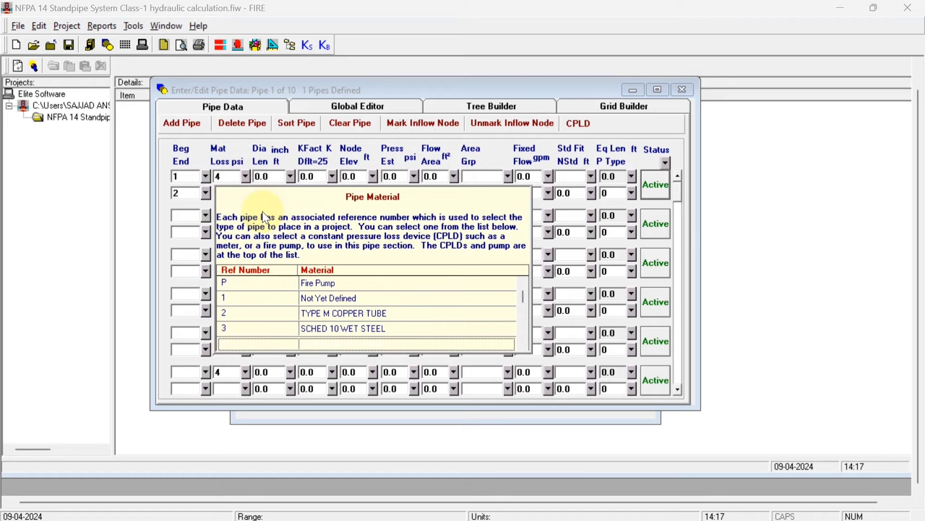
pyautogui.click(244, 322)
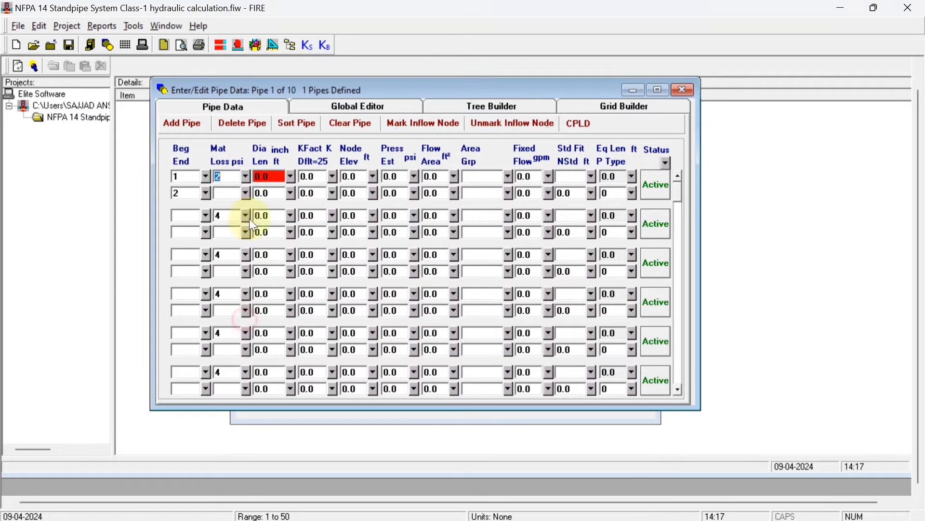
pyautogui.click(242, 175)
pyautogui.scroll(-3, 242, 290)
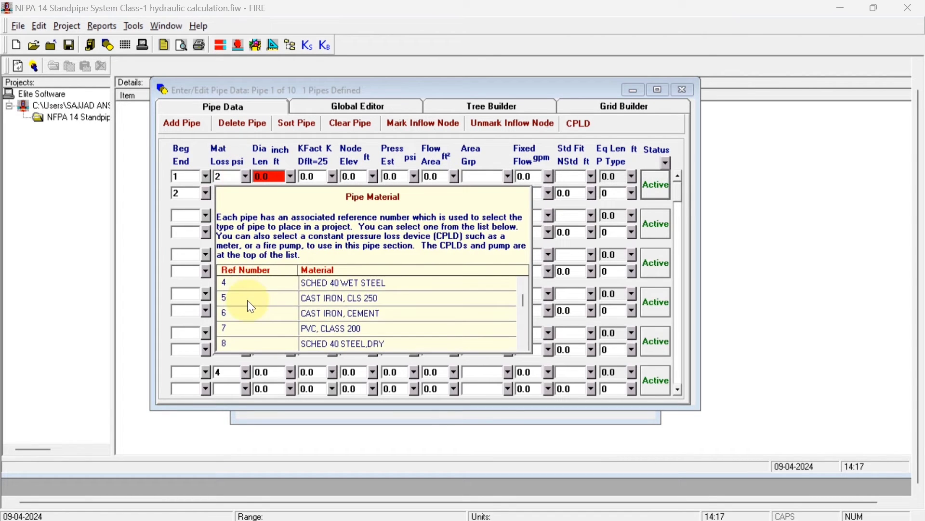
pyautogui.click(353, 285)
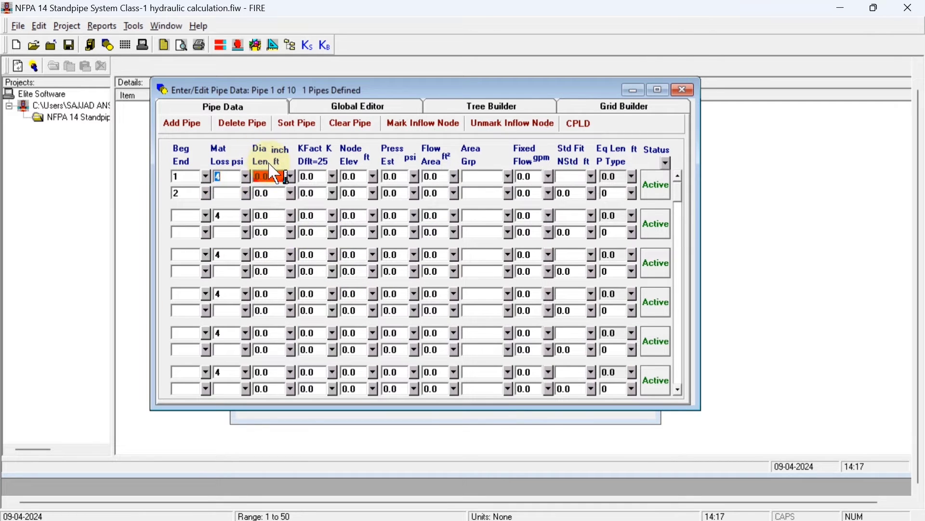
# Step: Set the pipe between nodes 1 and 2 to a 6 inch diameter and 11 ft length, checking the Excel drawing
pyautogui.click(272, 174)
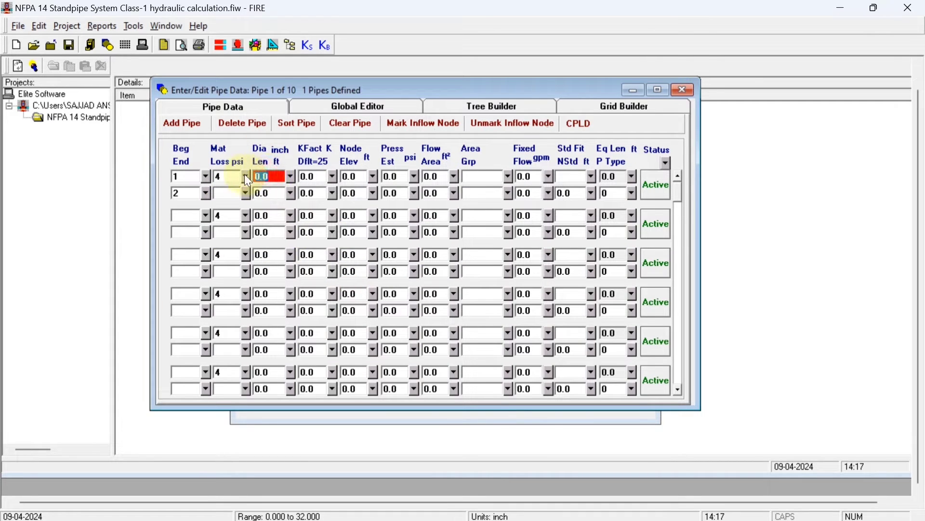
pyautogui.write('6')
pyautogui.press('Tab')
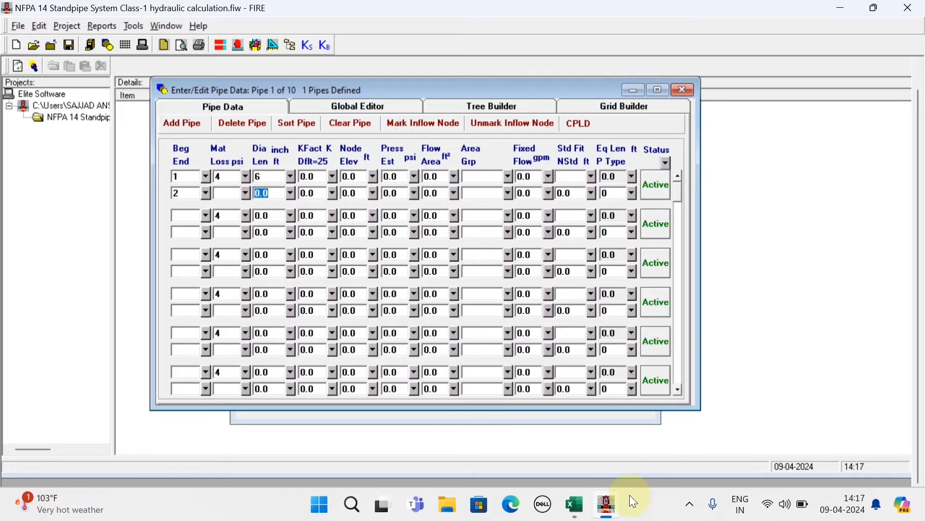
pyautogui.click(575, 504)
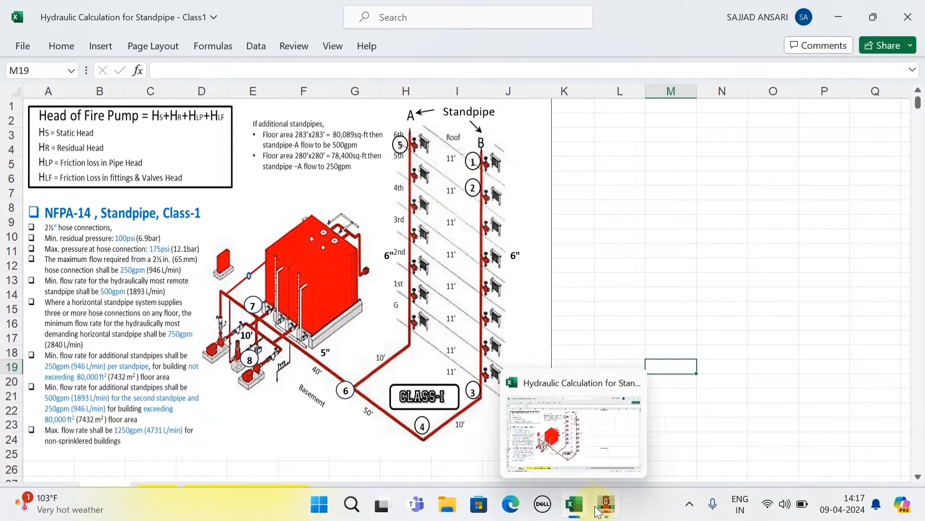
pyautogui.click(579, 501)
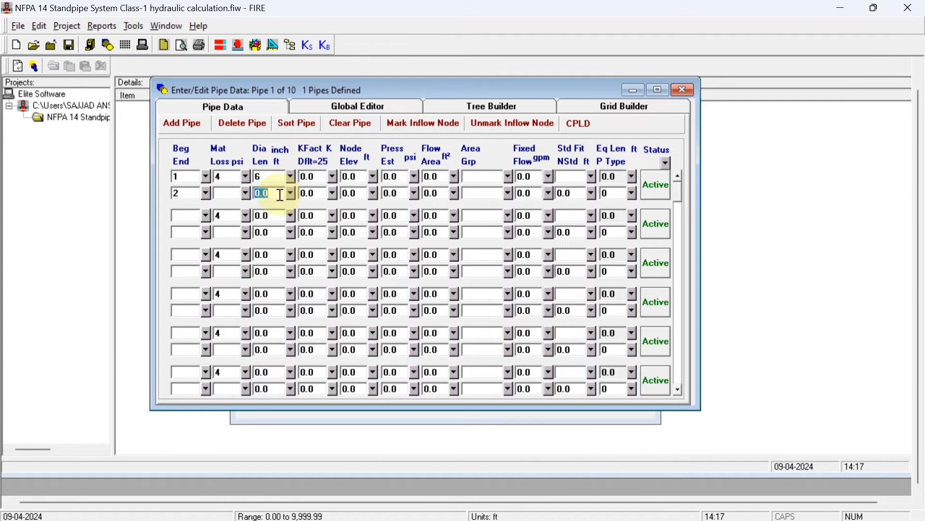
pyautogui.write('11')
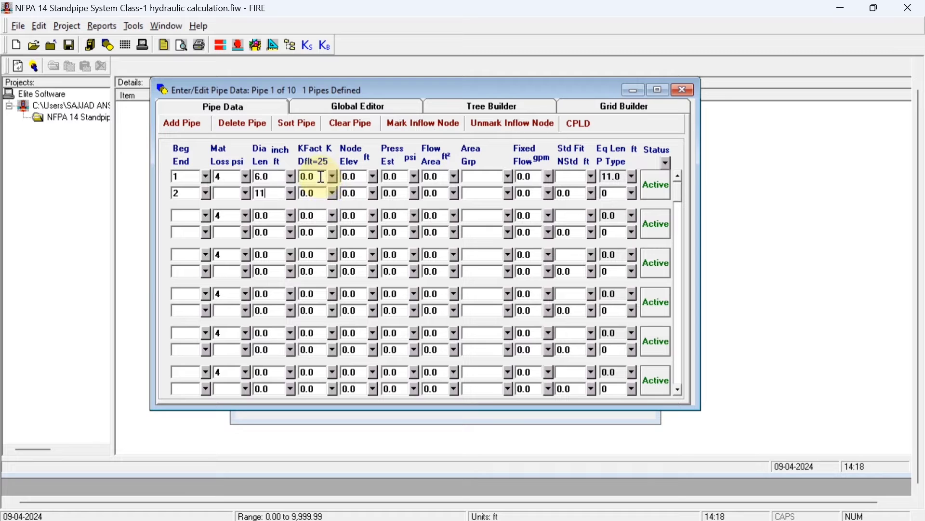
# Step: Assign the default K-factor of 25 to nodes 1 and 2
pyautogui.click(322, 177)
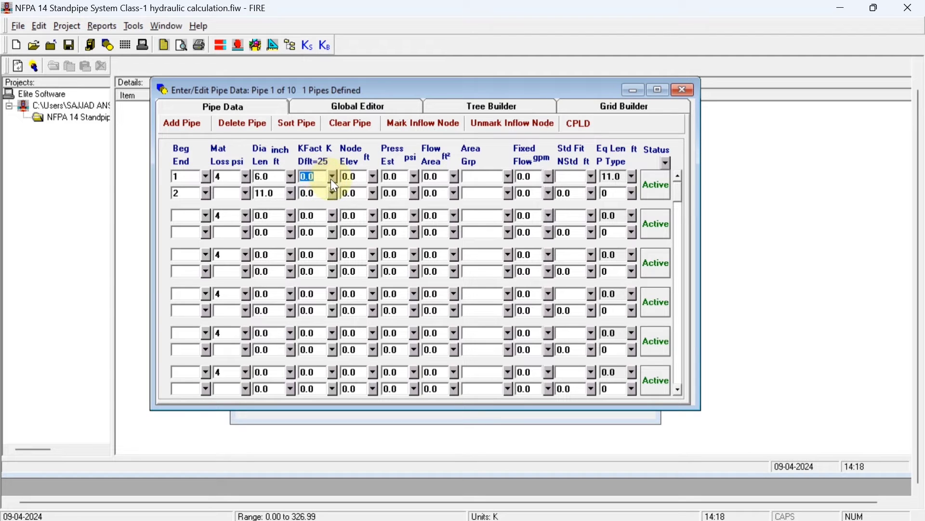
pyautogui.write('d')
pyautogui.press('Tab')
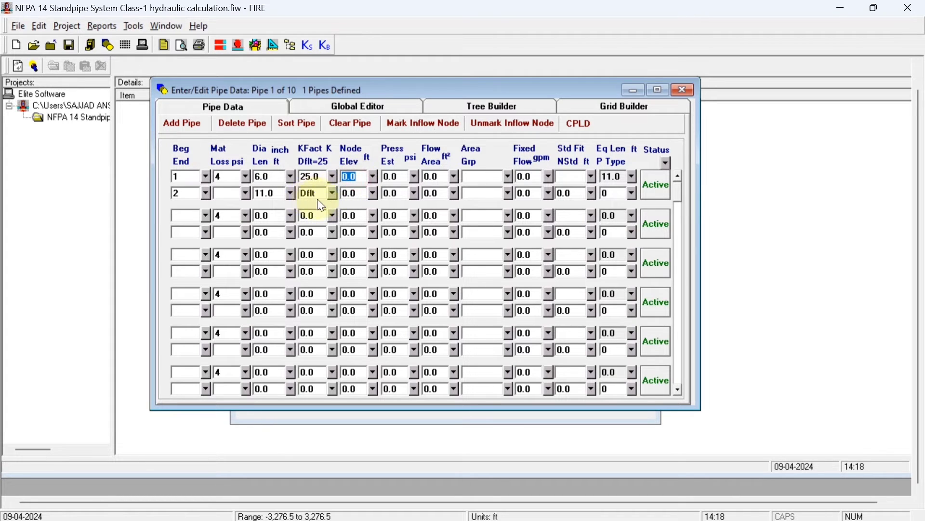
pyautogui.click(319, 196)
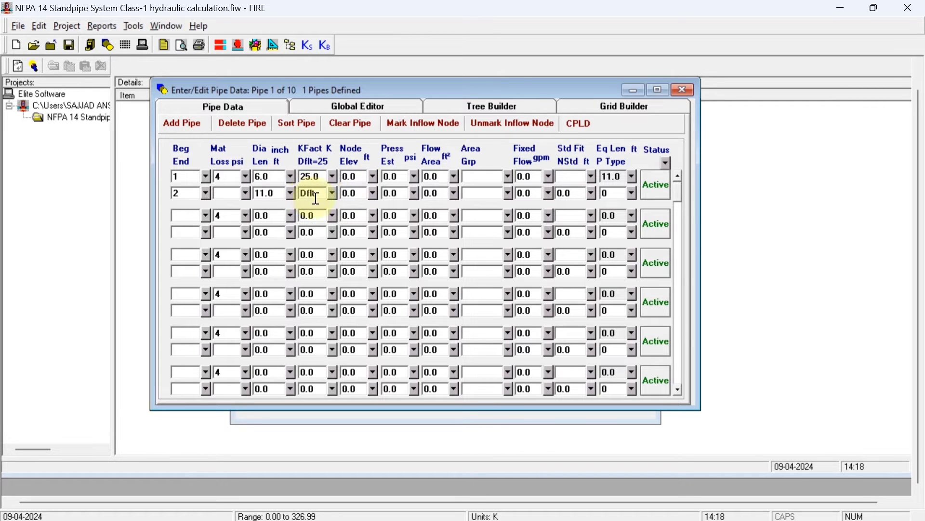
pyautogui.click(365, 176)
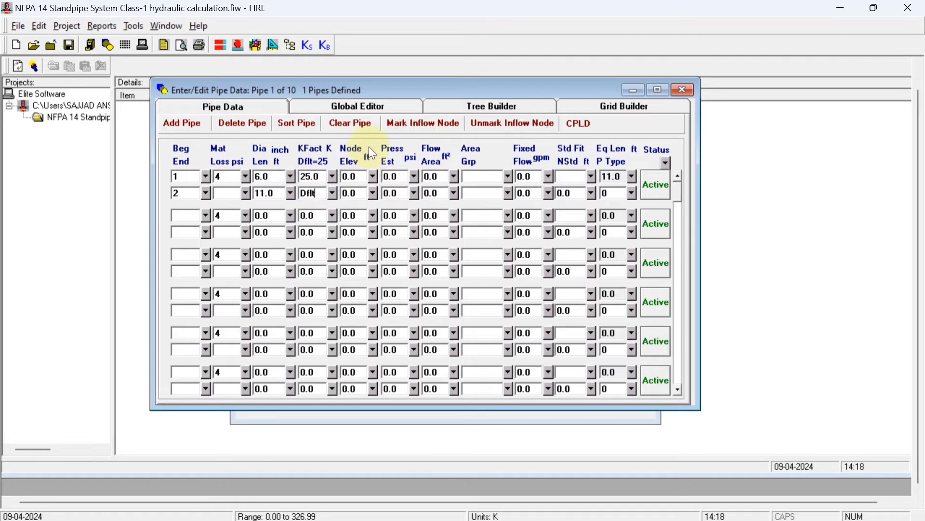
pyautogui.click(358, 181)
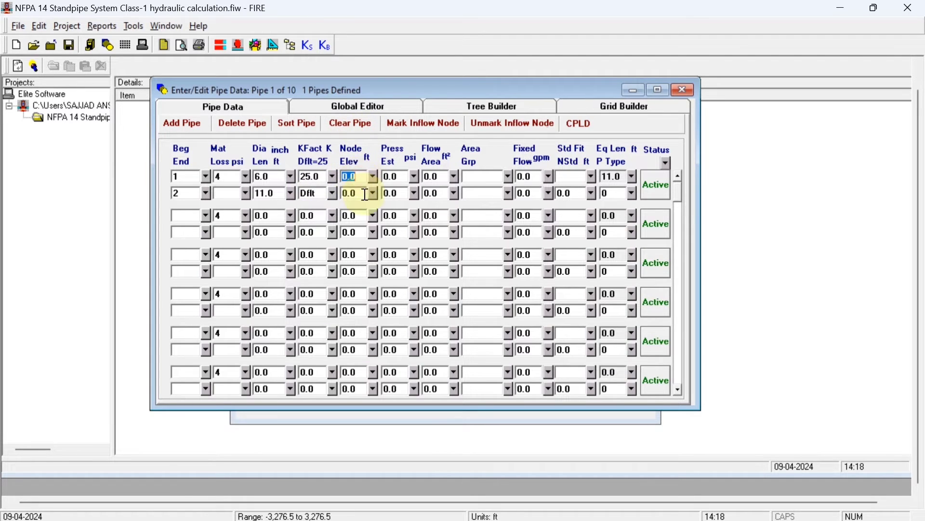
pyautogui.click(319, 193)
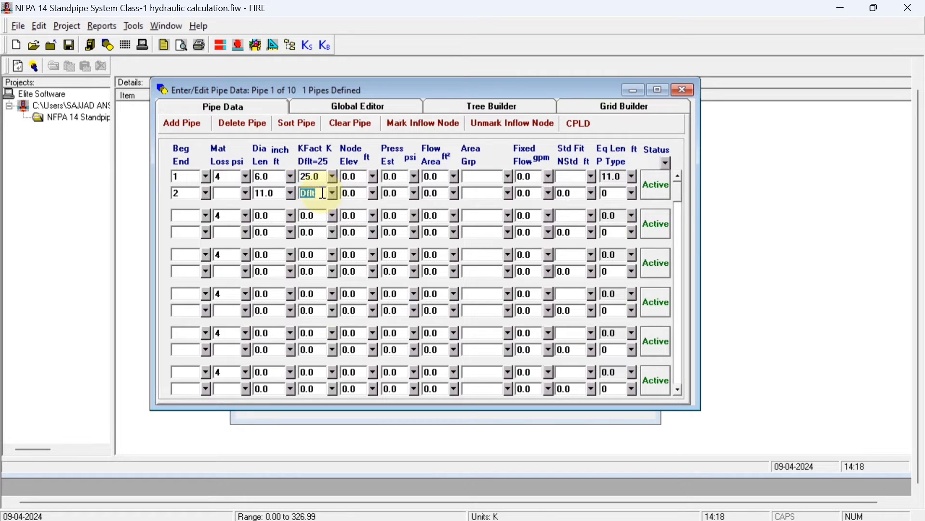
# Step: Check the floor heights on the Excel drawing for node 1's elevation and return to FIRE
pyautogui.click(358, 179)
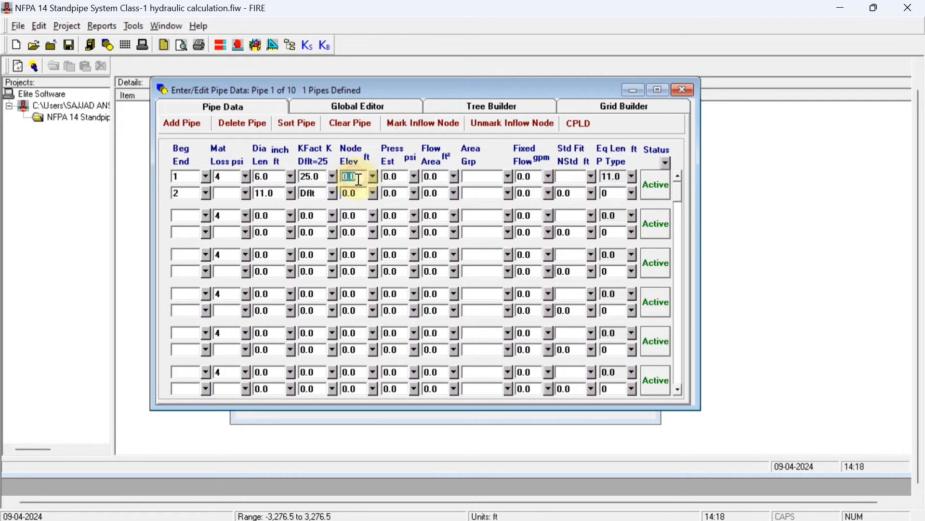
pyautogui.click(569, 493)
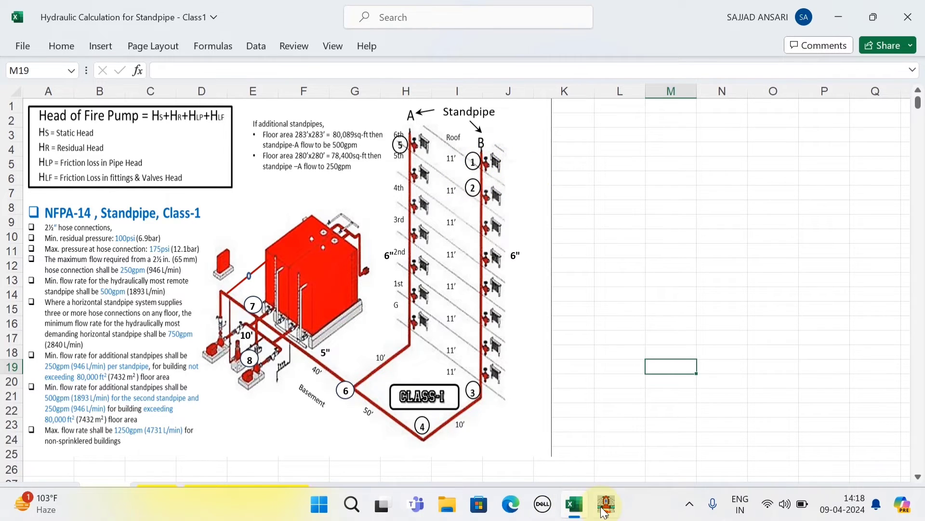
pyautogui.click(606, 512)
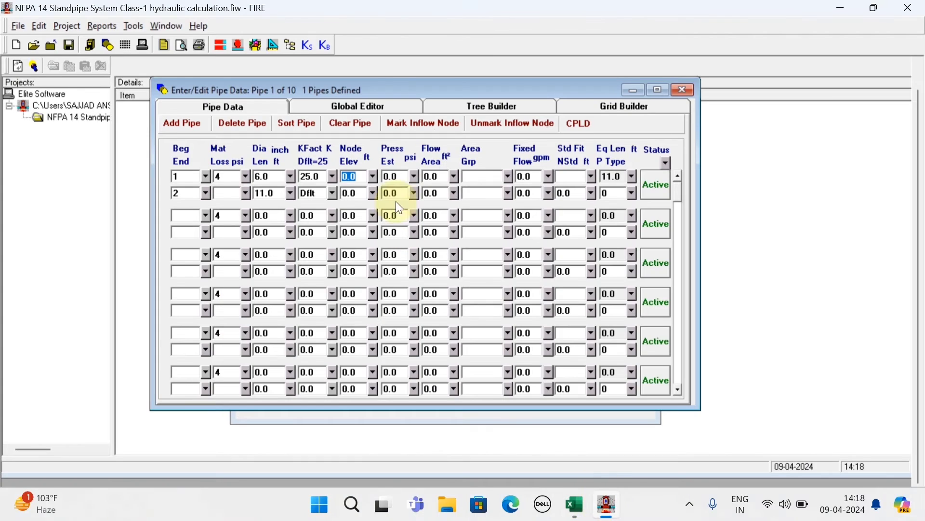
# Step: Enter flow areas of 88 for node 1 and 77 for node 2, checking standpipe B on the Excel drawing in between
pyautogui.click(441, 177)
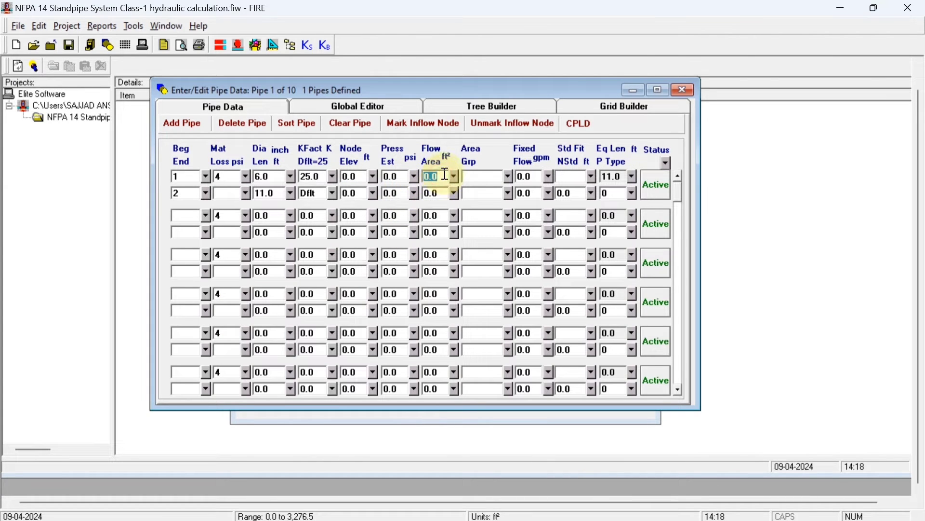
pyautogui.write('88')
pyautogui.click(437, 194)
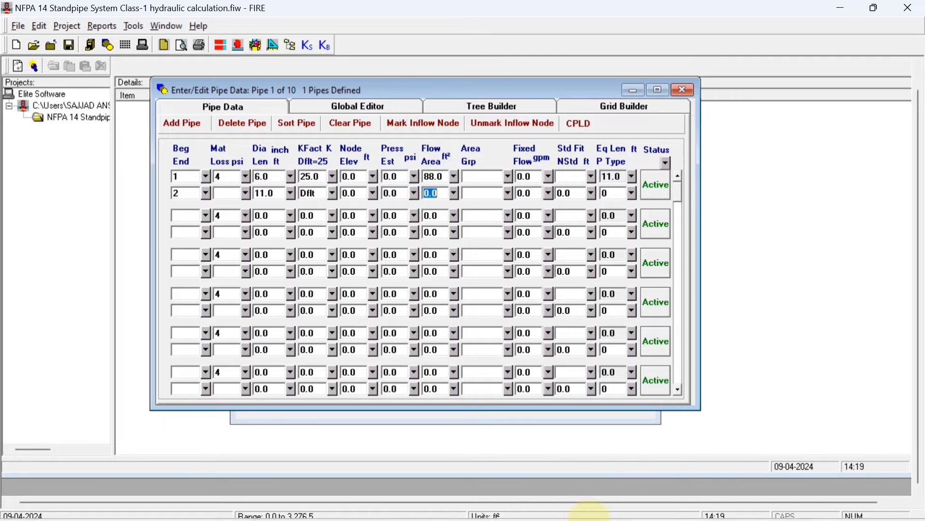
pyautogui.click(573, 515)
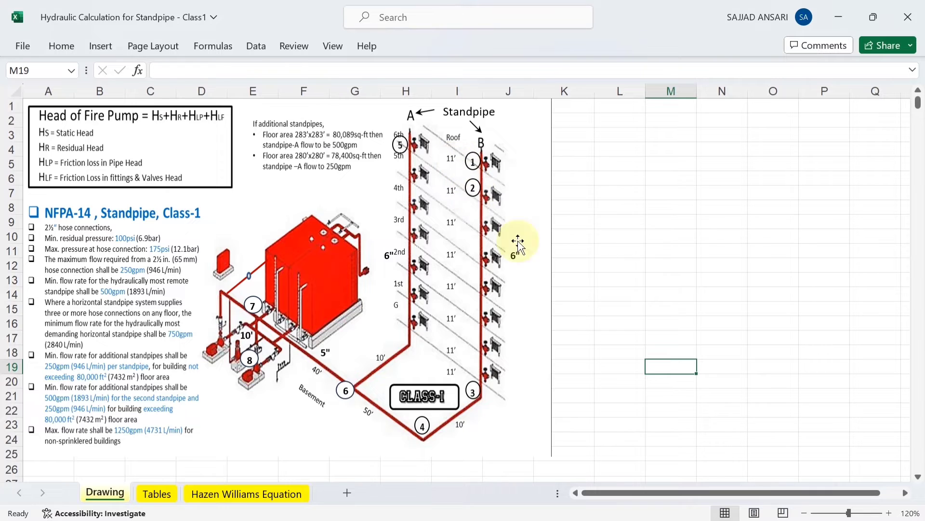
pyautogui.click(606, 504)
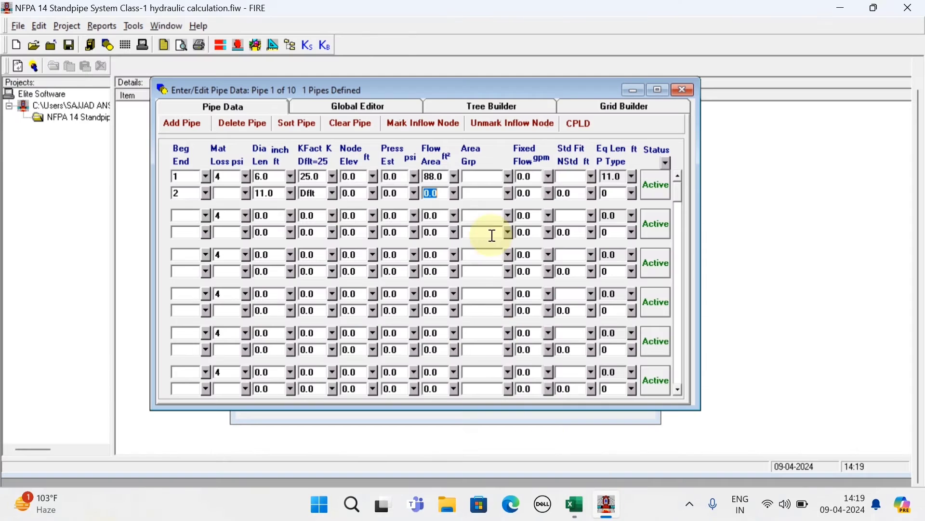
pyautogui.write('77')
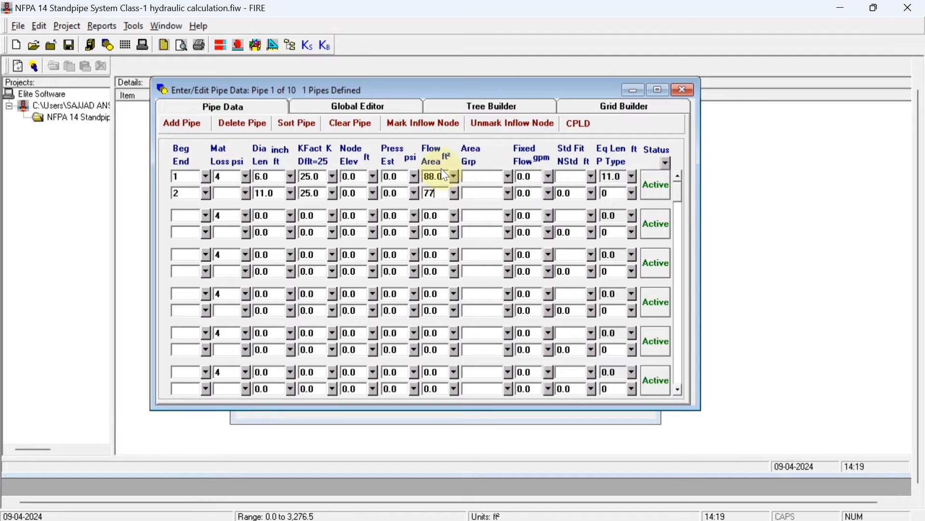
# Step: Set the elevation of node 1 to 88 ft and of node 2 to 77 ft
pyautogui.click(356, 176)
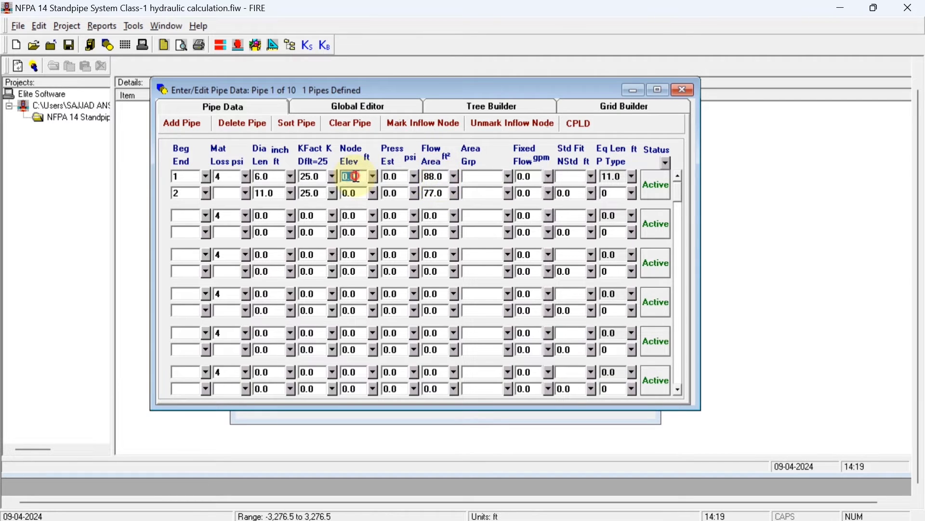
pyautogui.click(361, 193)
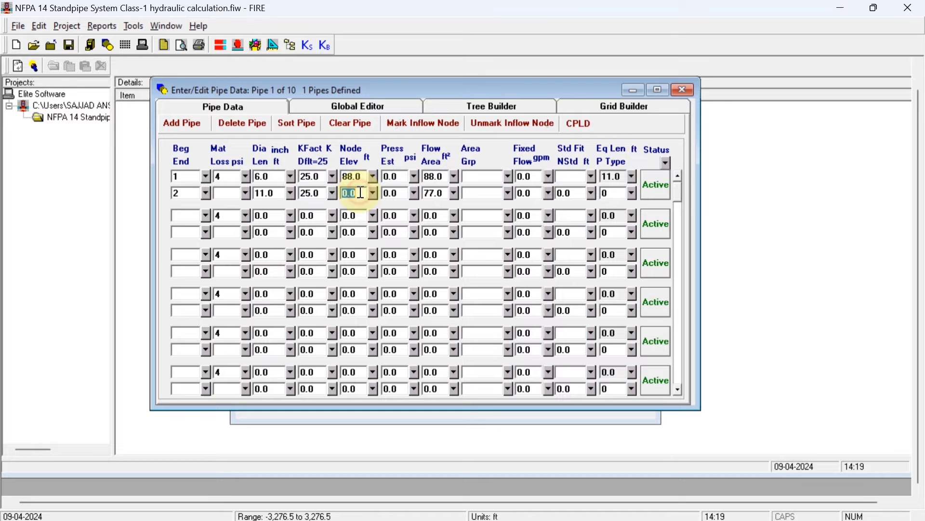
pyautogui.write('77')
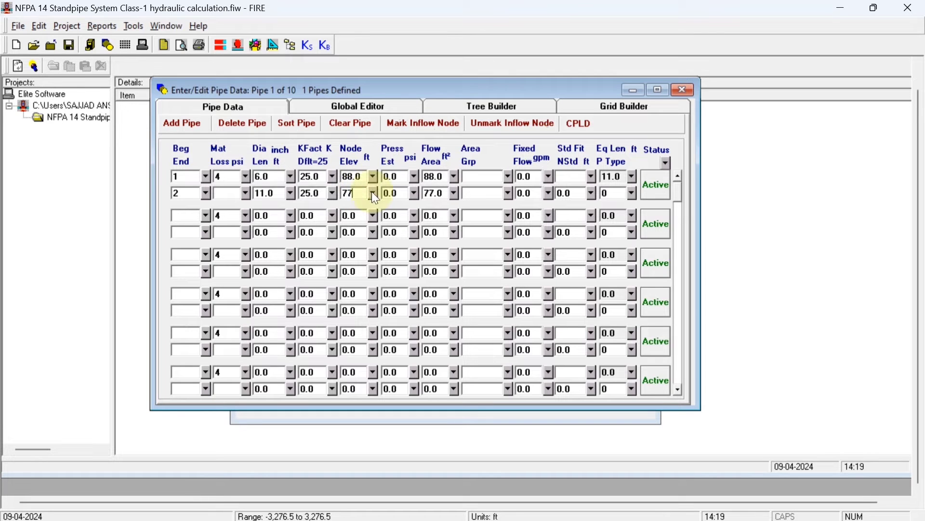
# Step: Reset the flow areas of nodes 1 and 2 to 0
pyautogui.click(454, 177)
pyautogui.click(444, 177)
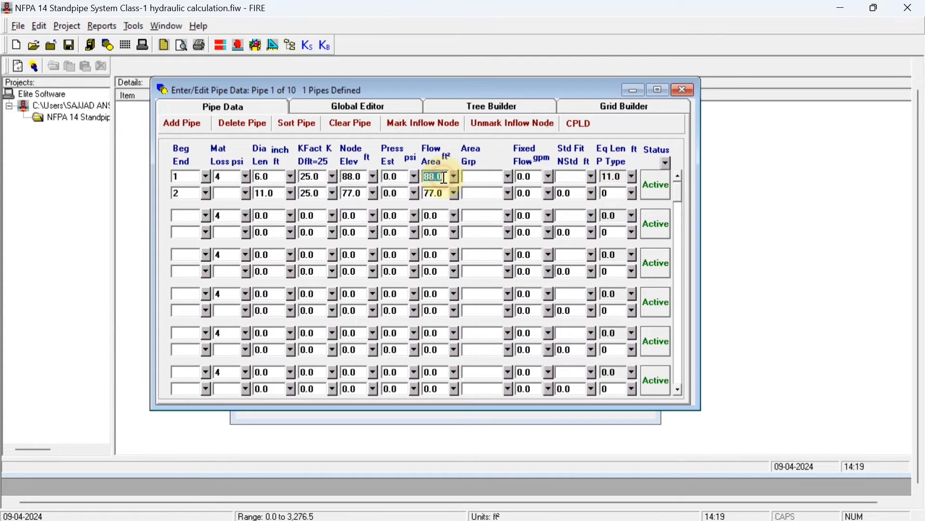
pyautogui.click(449, 194)
pyautogui.write('0')
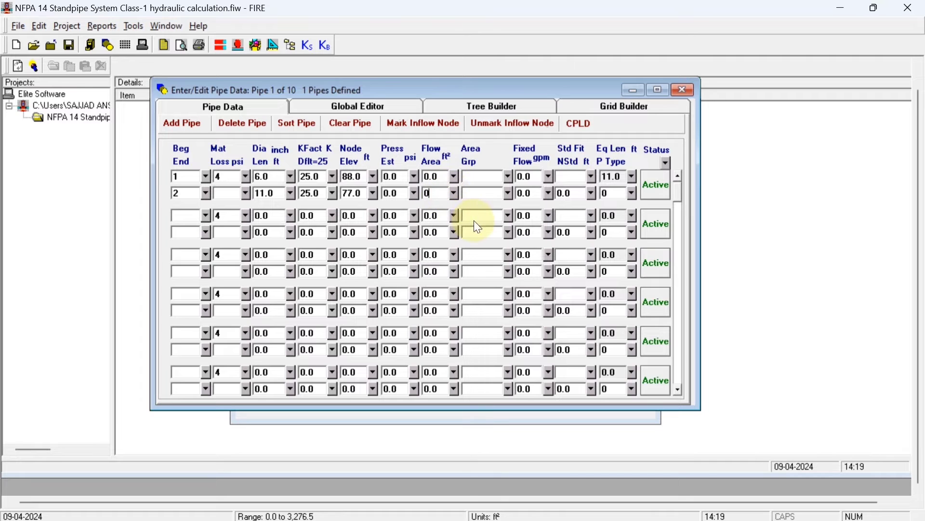
pyautogui.click(358, 176)
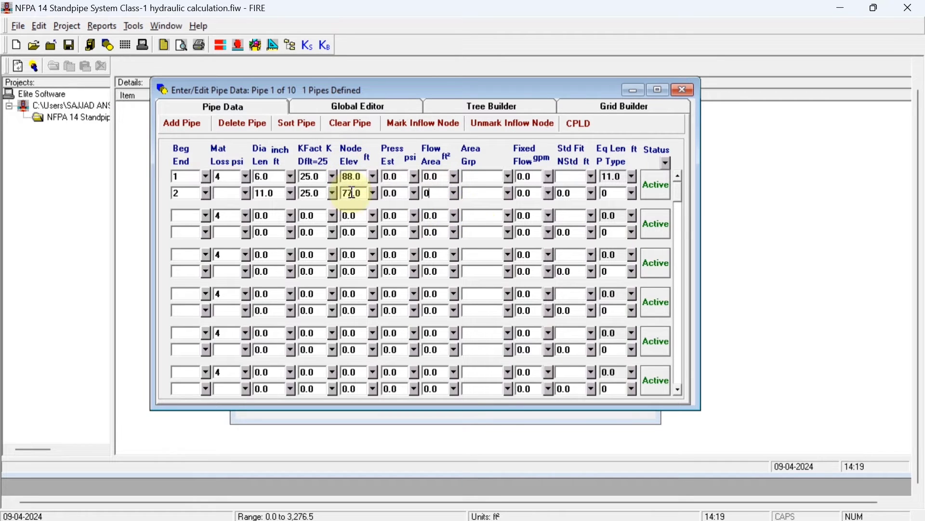
# Step: Assign a gate valve (G) as the standard fitting of the pipe between nodes 1 and 2
pyautogui.click(588, 178)
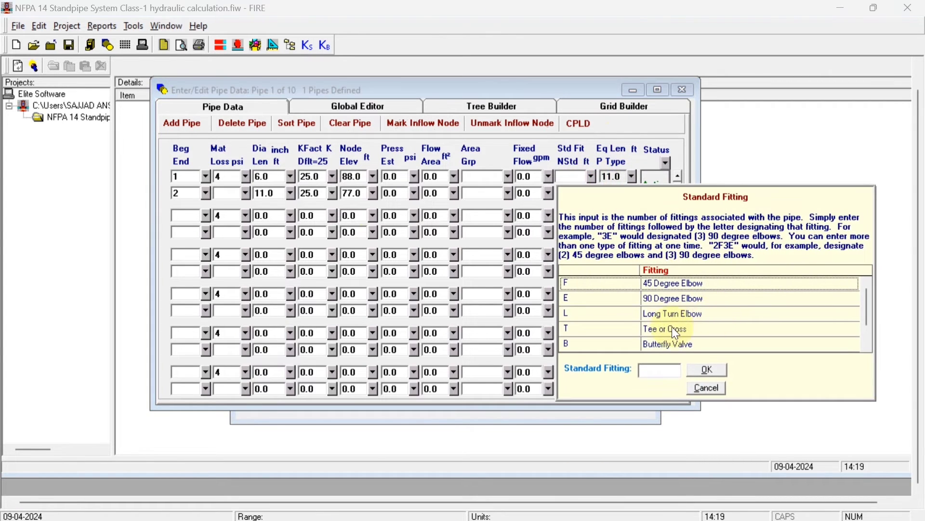
pyautogui.scroll(-2, 617, 315)
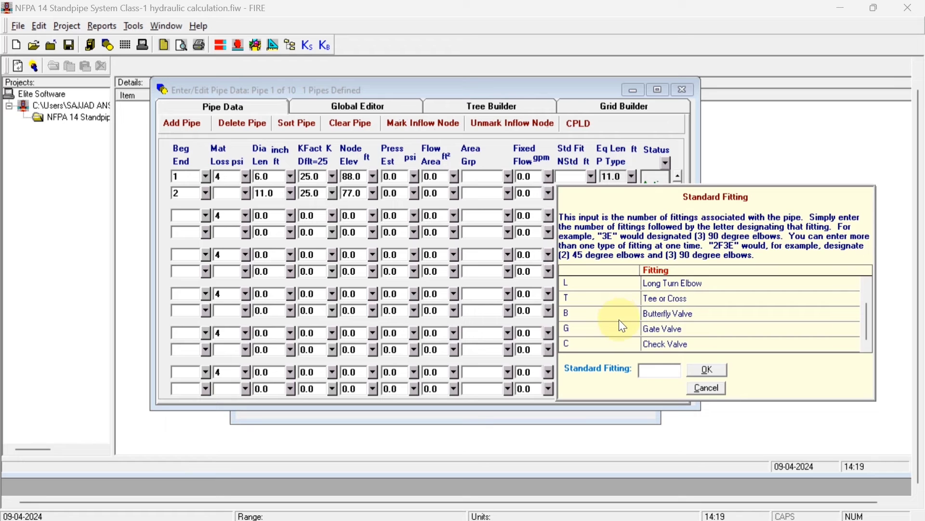
pyautogui.doubleClick(617, 329)
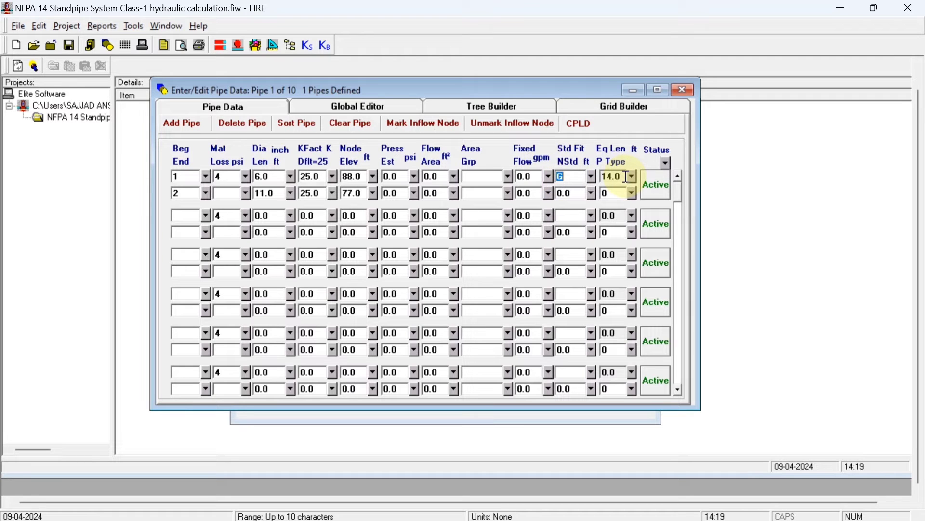
# Step: Check standpipe B on the Excel drawing, return to FIRE and define the second pipe from node 2 to node 3
pyautogui.moveTo(611, 487)
pyautogui.click(575, 505)
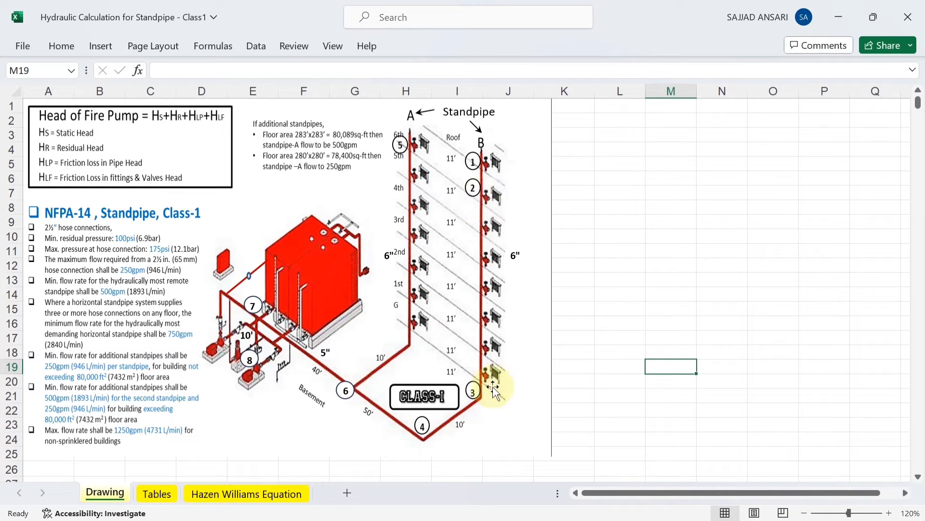
pyautogui.moveTo(545, 518)
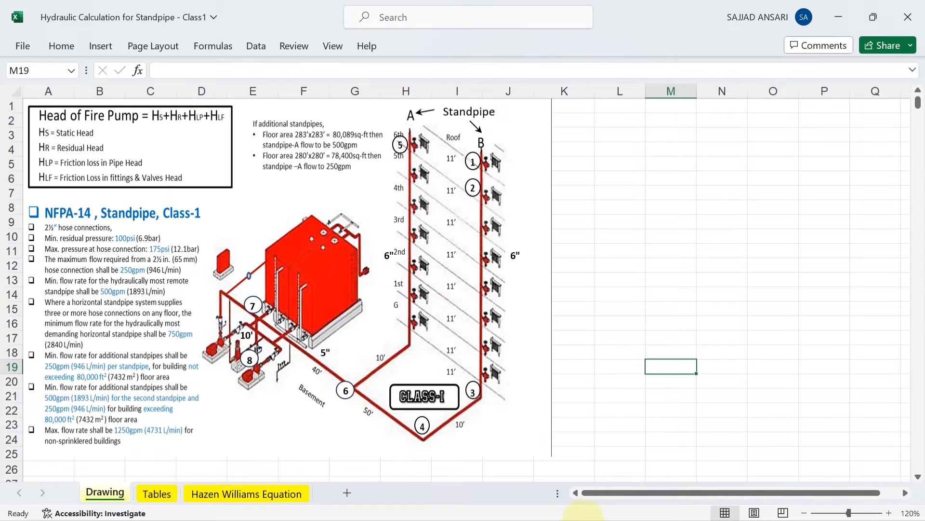
pyautogui.click(609, 515)
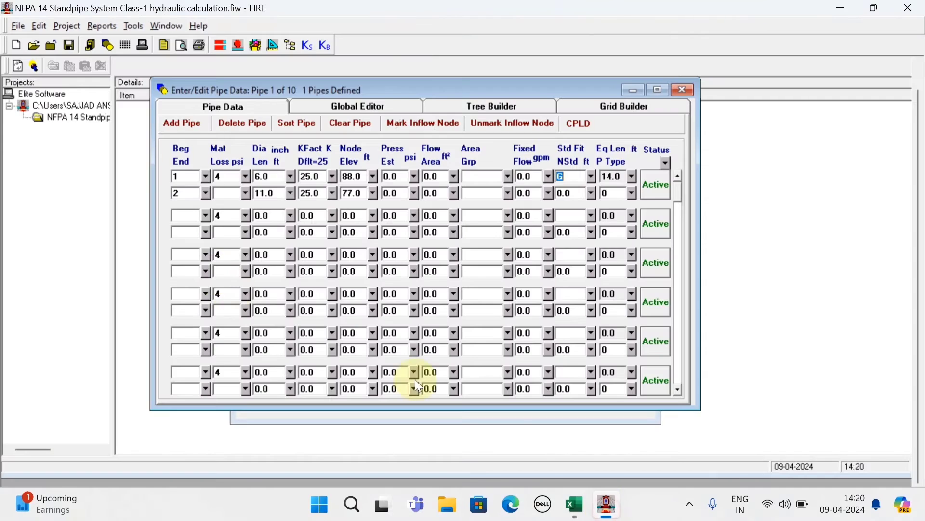
pyautogui.click(188, 214)
pyautogui.write('2')
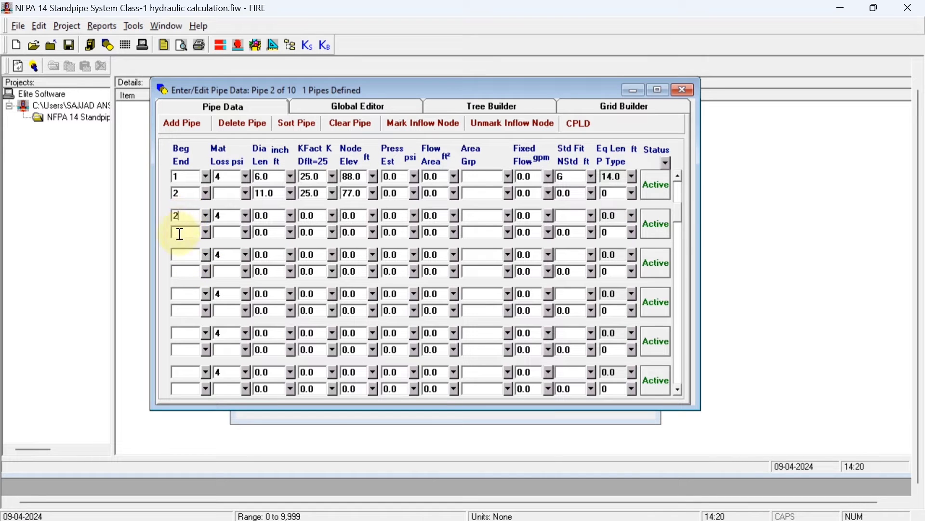
pyautogui.click(180, 234)
pyautogui.write('3')
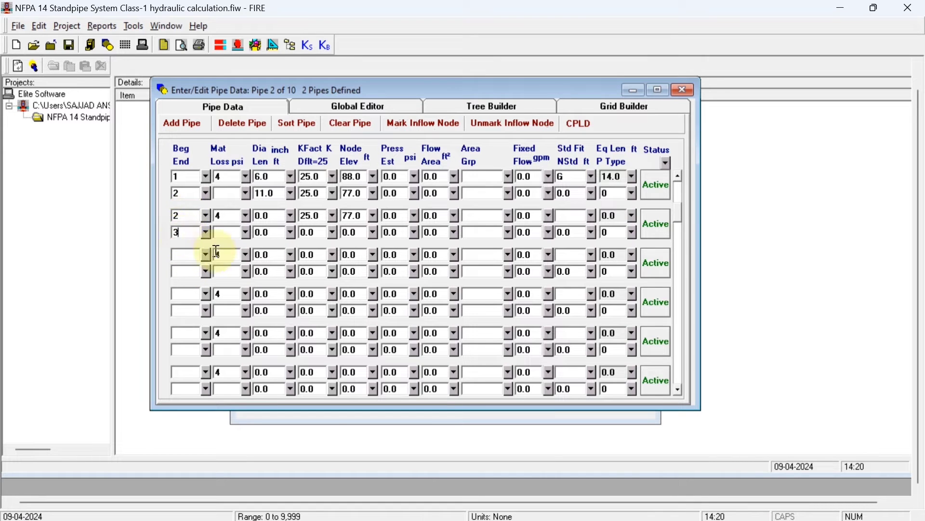
# Step: Set the diameter of the pipe between nodes 2 and 3 to 6 inches and its length to 77 ft, checking the Excel drawing
pyautogui.click(277, 220)
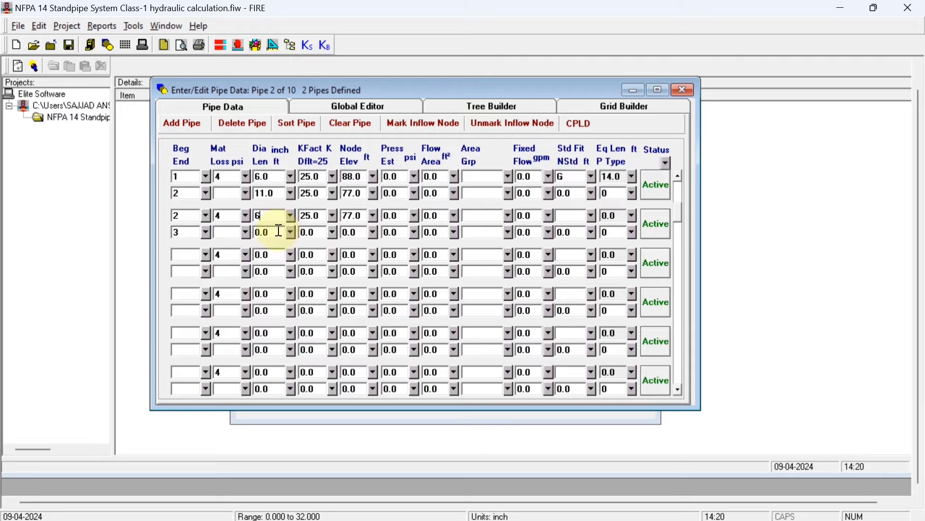
pyautogui.click(279, 231)
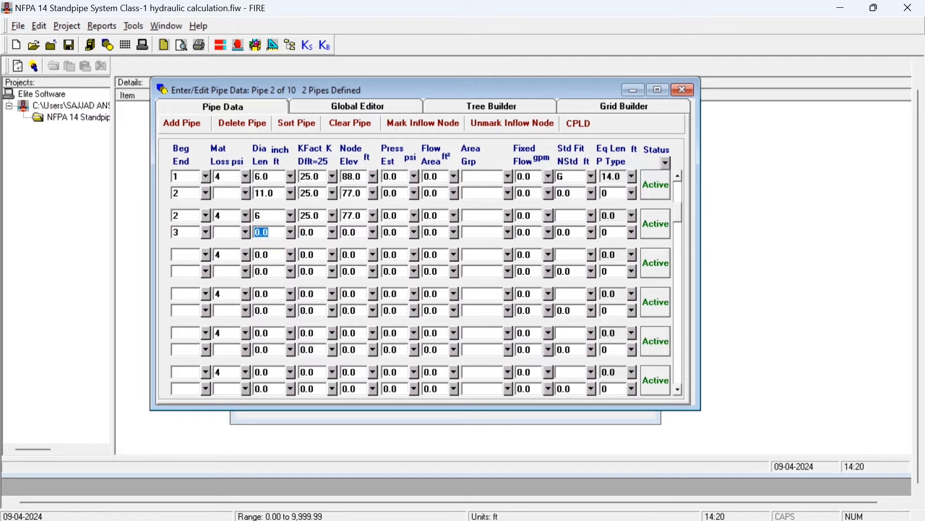
pyautogui.write('77')
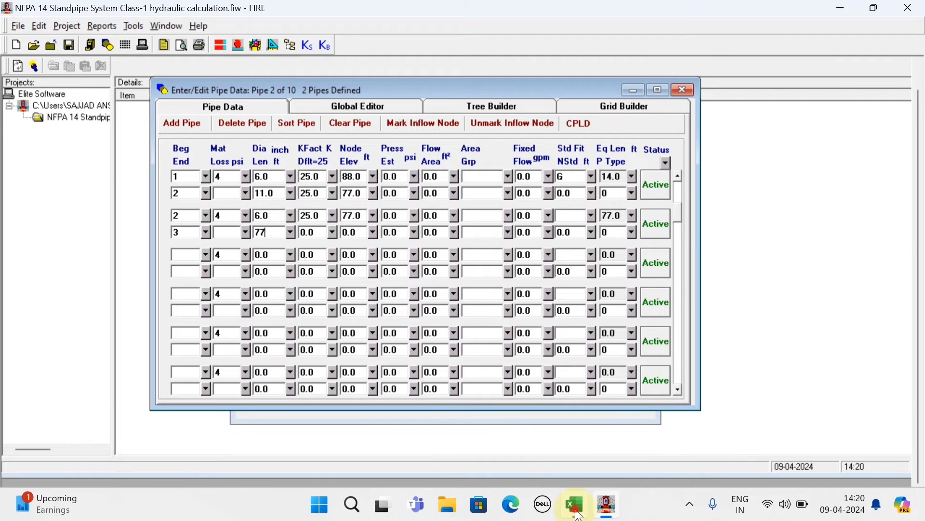
pyautogui.click(577, 510)
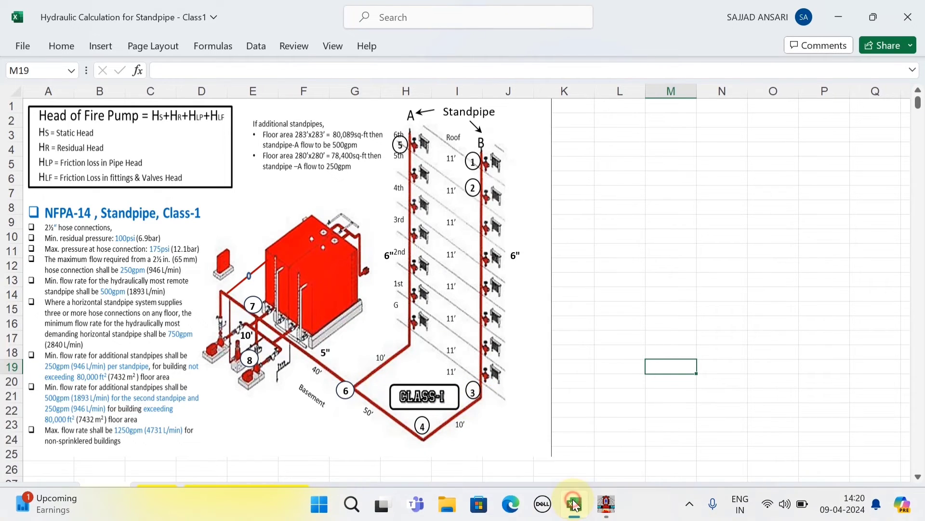
pyautogui.click(575, 505)
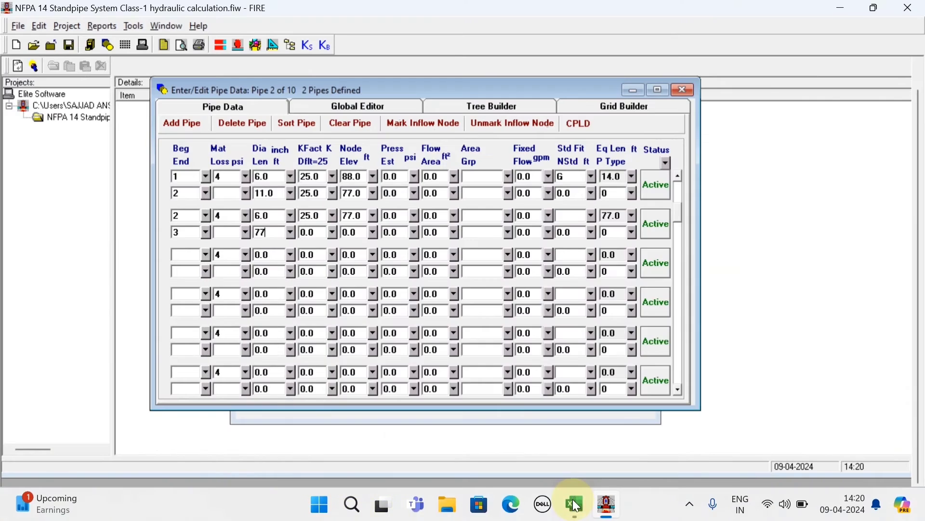
# Step: Consult the Excel drawing, return to FIRE and assign a gate valve (G) as the standard fitting of the pipe between nodes 2 and 3
pyautogui.click(359, 233)
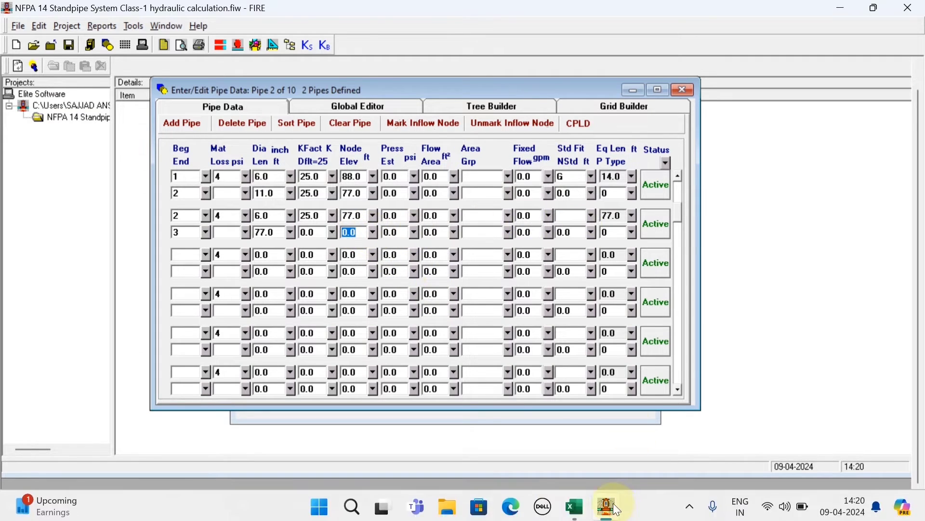
pyautogui.click(605, 507)
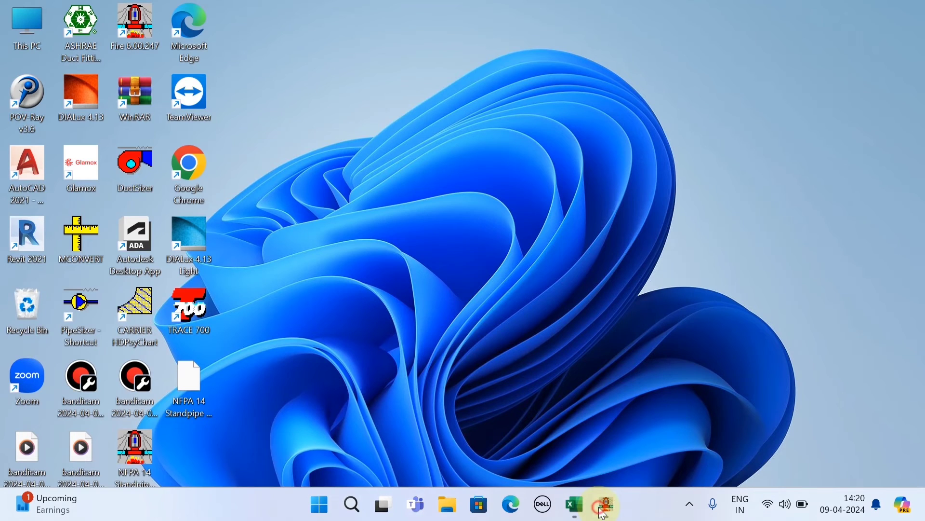
pyautogui.click(605, 506)
pyautogui.click(575, 505)
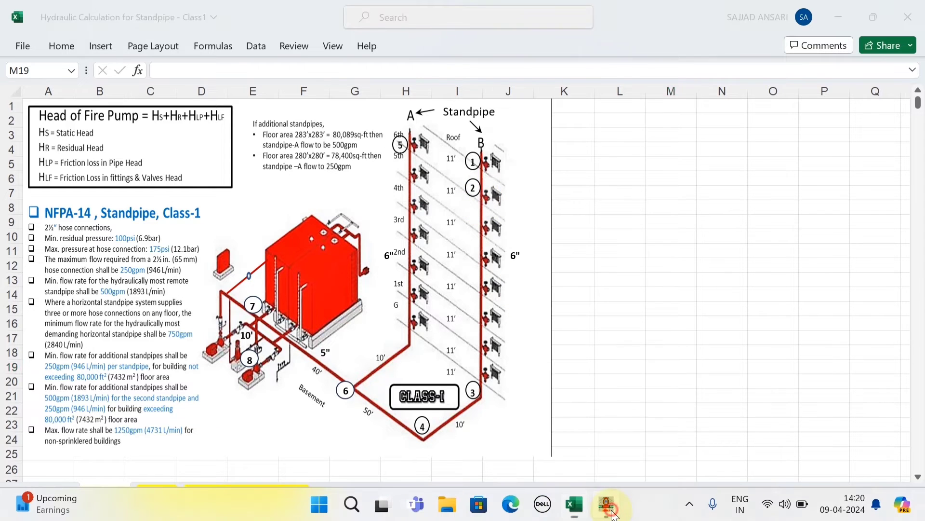
pyautogui.click(608, 506)
pyautogui.click(592, 216)
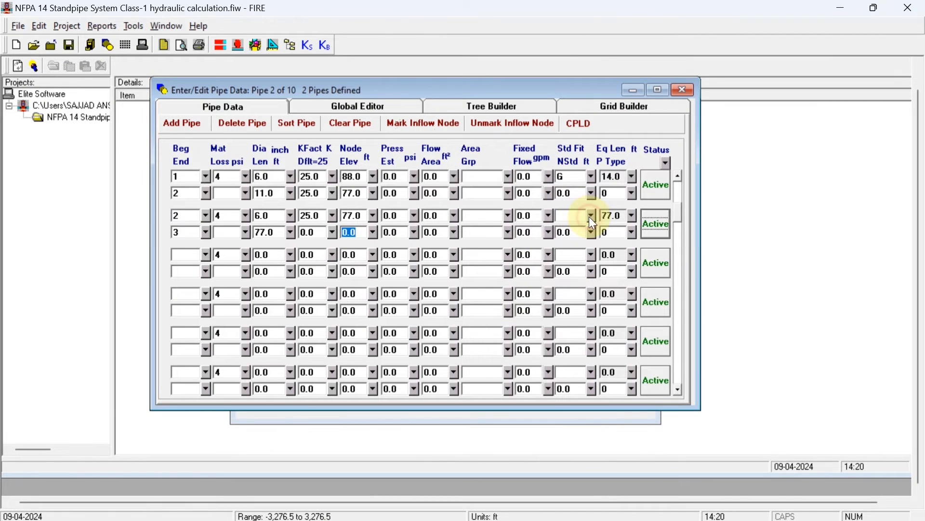
pyautogui.scroll(1, 596, 373)
pyautogui.scroll(-1, 591, 366)
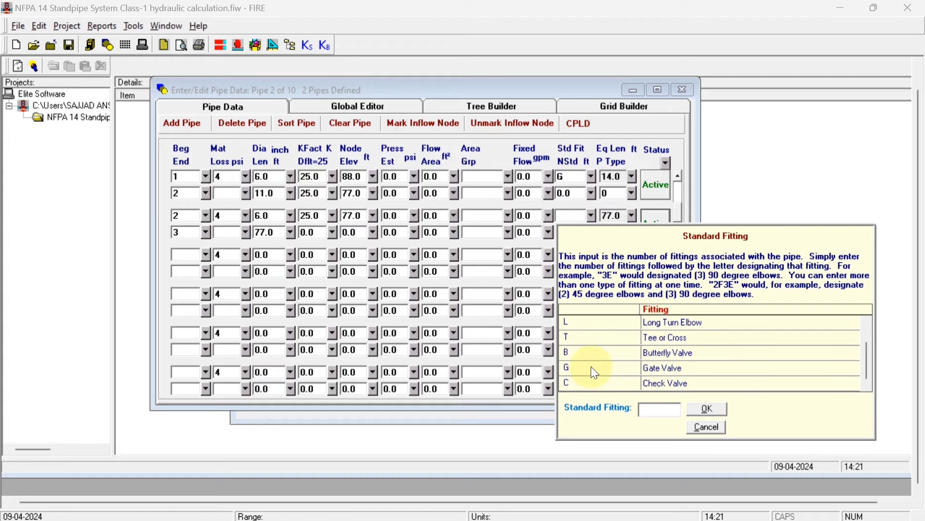
pyautogui.doubleClick(589, 368)
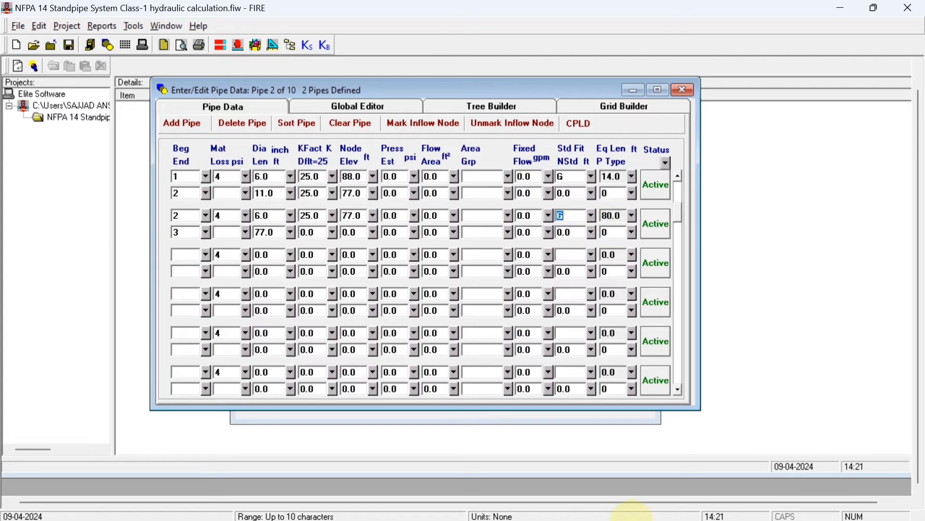
# Step: Check the next run on the Excel drawing, return to FIRE and define the third pipe from node 3 to node 4
pyautogui.click(574, 511)
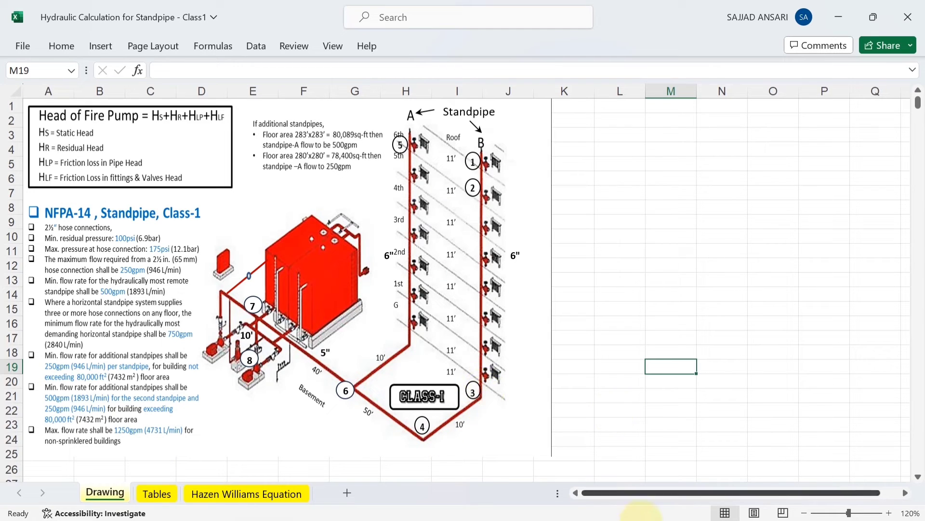
pyautogui.click(607, 502)
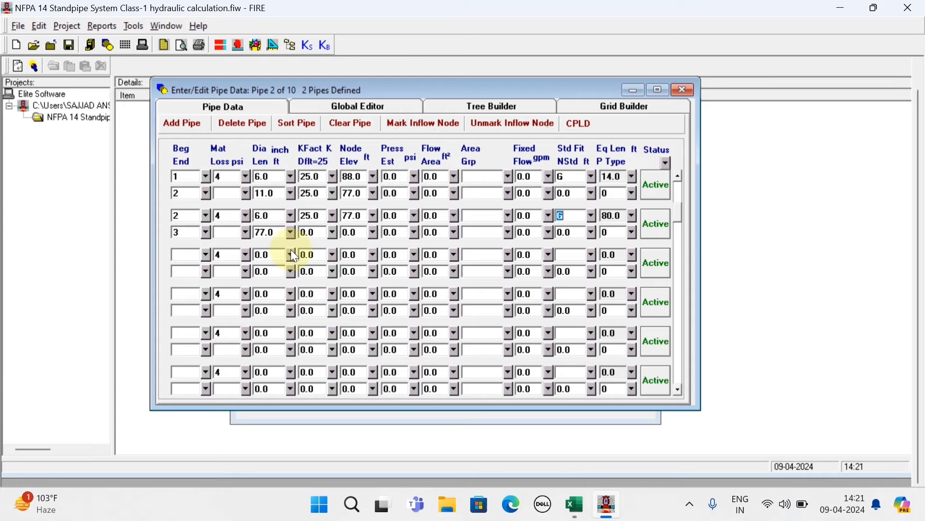
pyautogui.click(185, 259)
pyautogui.write('3')
pyautogui.click(185, 271)
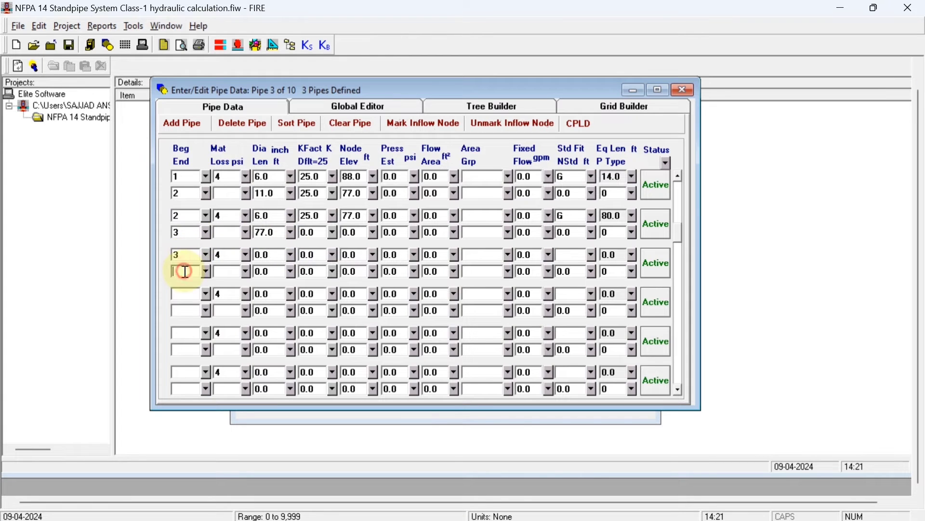
# Step: Set the diameter of the pipe between nodes 3 and 4 to 6 inches and its length to 10 ft
pyautogui.click(277, 259)
pyautogui.write('6')
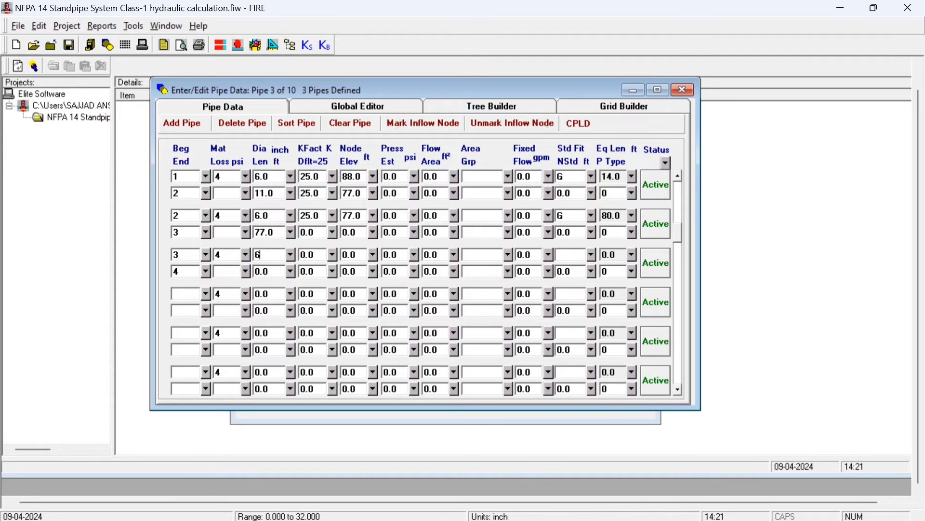
pyautogui.click(275, 272)
pyautogui.doubleClick(274, 272)
pyautogui.write('10')
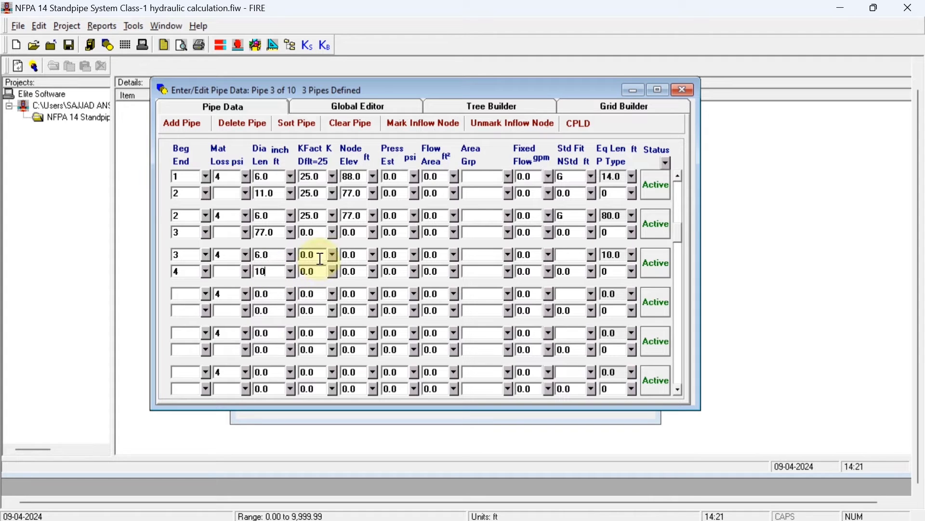
# Step: Clear the K-factors of nodes 3 and 4 so that both use the default value (Dflt)
pyautogui.doubleClick(326, 232)
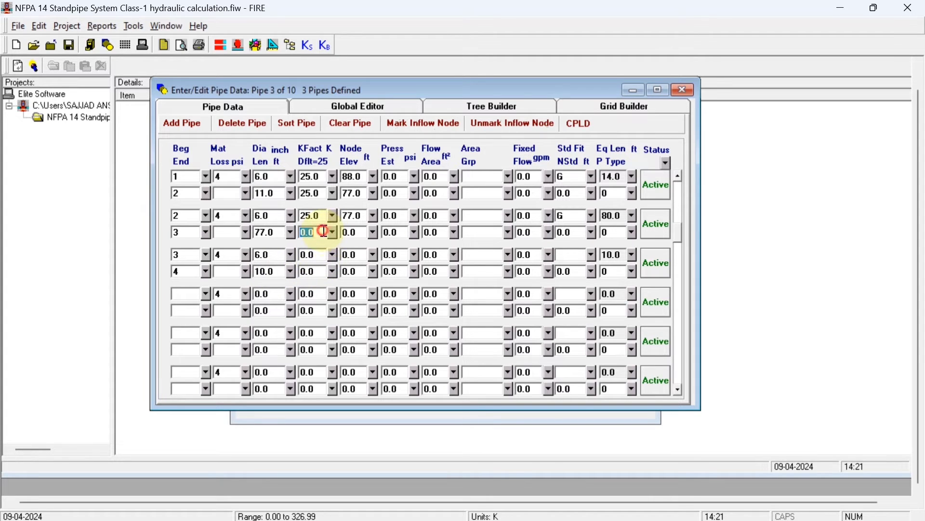
pyautogui.press('Delete')
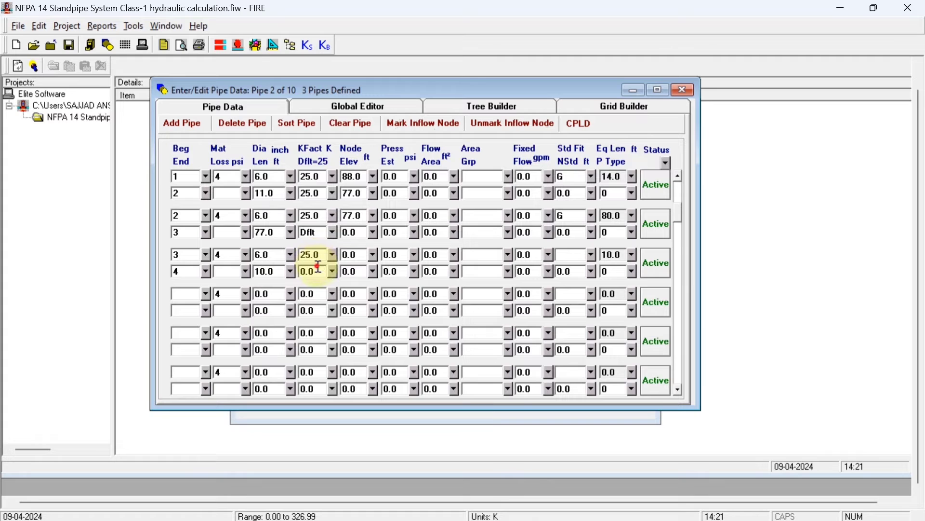
pyautogui.doubleClick(318, 269)
pyautogui.press('Delete')
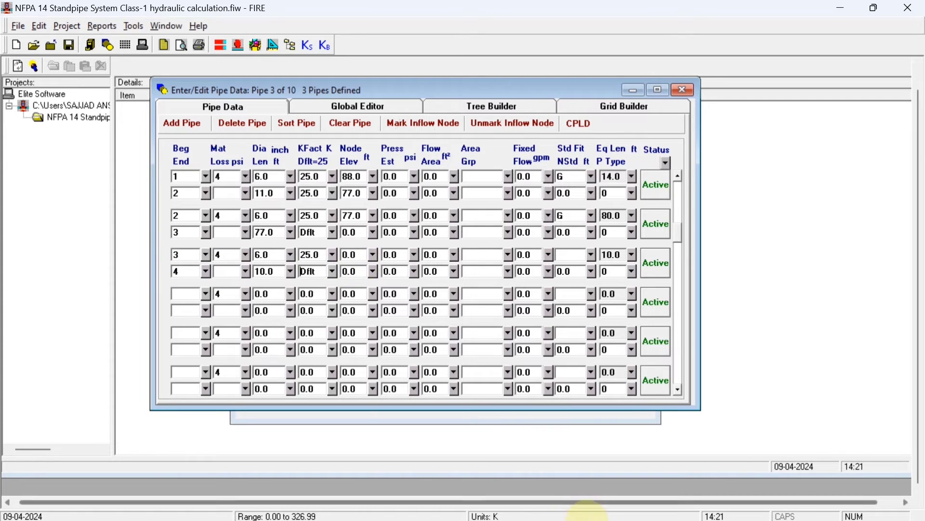
# Step: Check the bend at node 3 on the Excel drawing and assign a 90 degree elbow (E) to the pipe between nodes 3 and 4 in FIRE
pyautogui.click(576, 507)
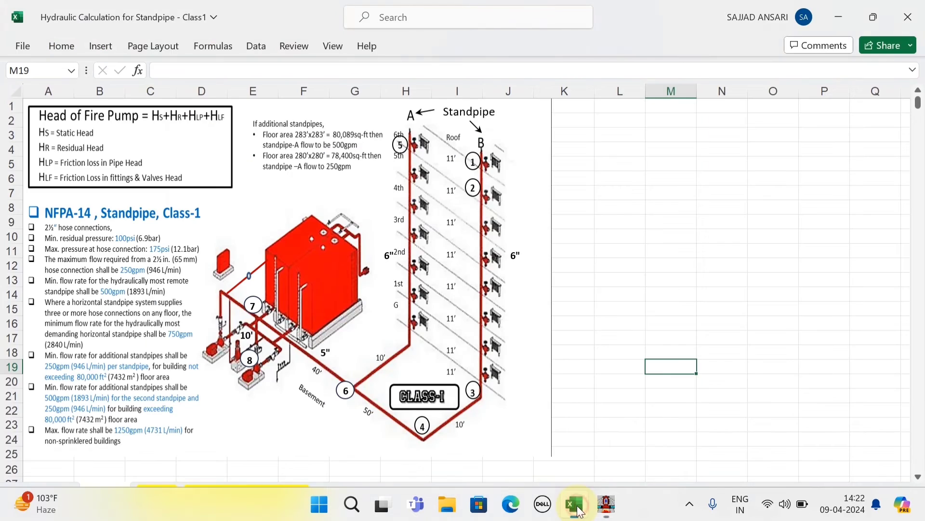
pyautogui.click(574, 505)
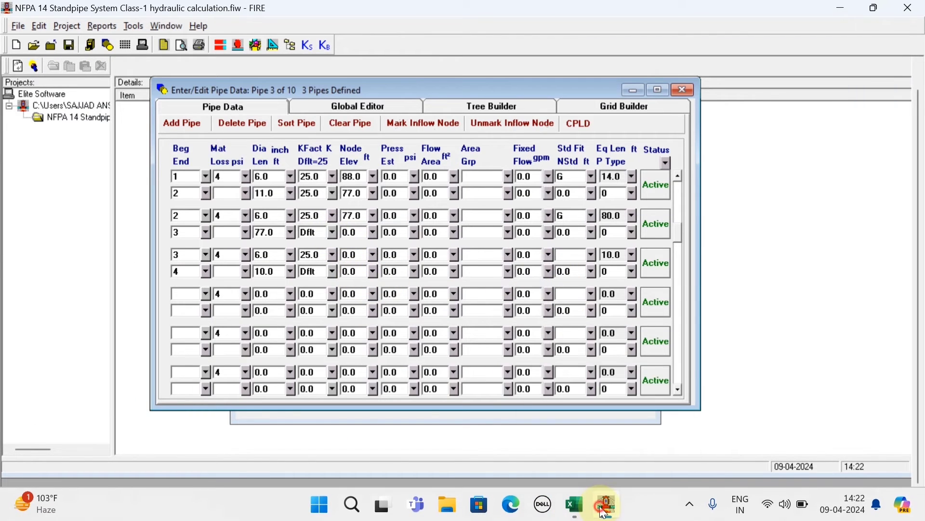
pyautogui.click(605, 510)
pyautogui.click(605, 510)
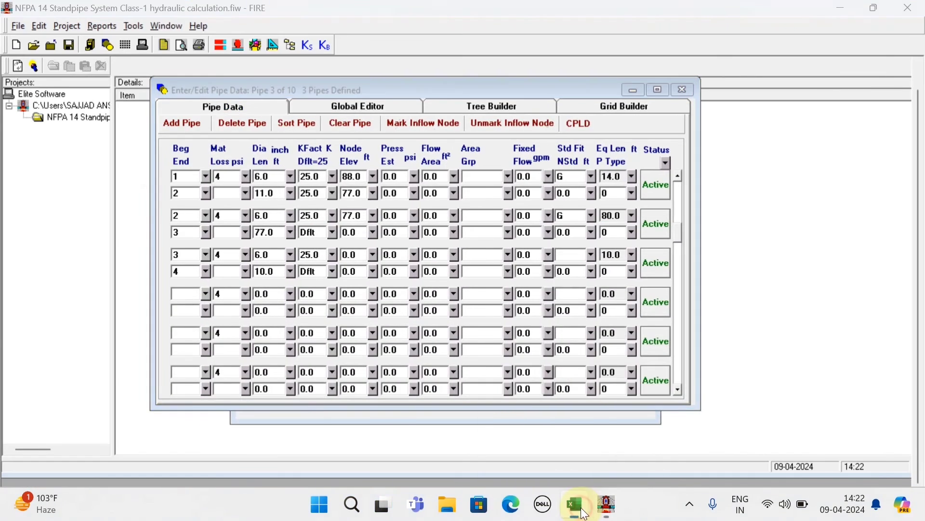
pyautogui.click(575, 505)
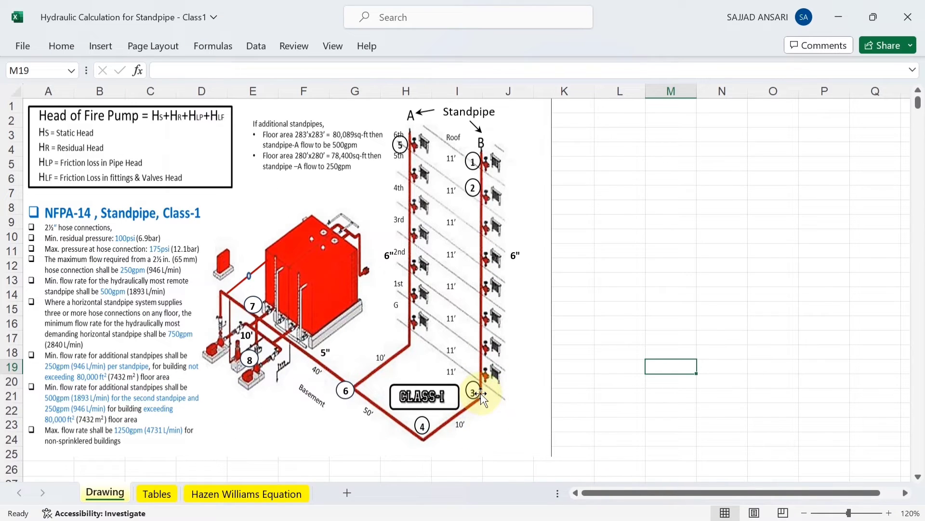
pyautogui.click(598, 507)
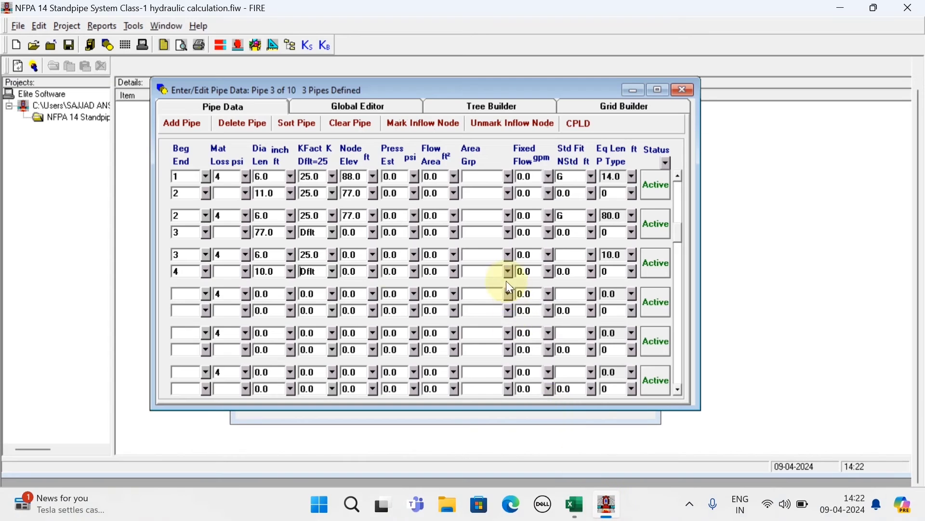
pyautogui.click(592, 255)
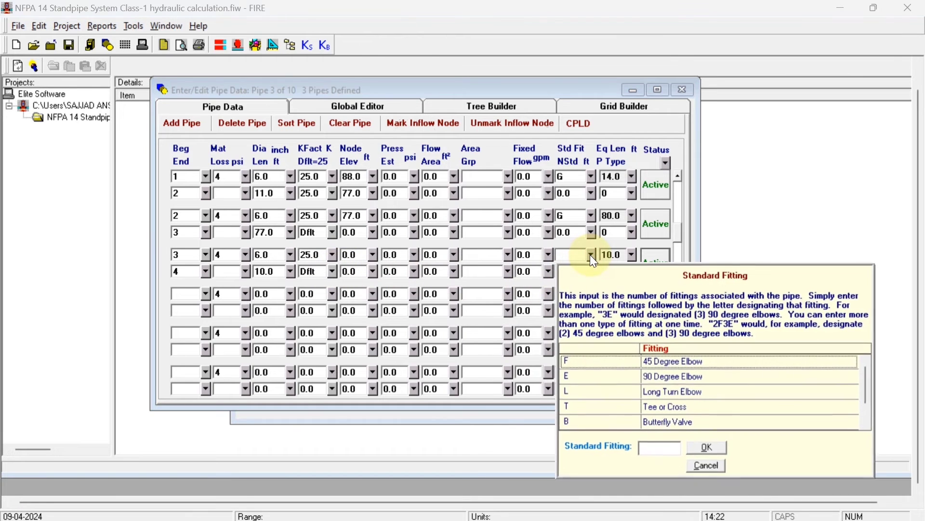
pyautogui.doubleClick(593, 366)
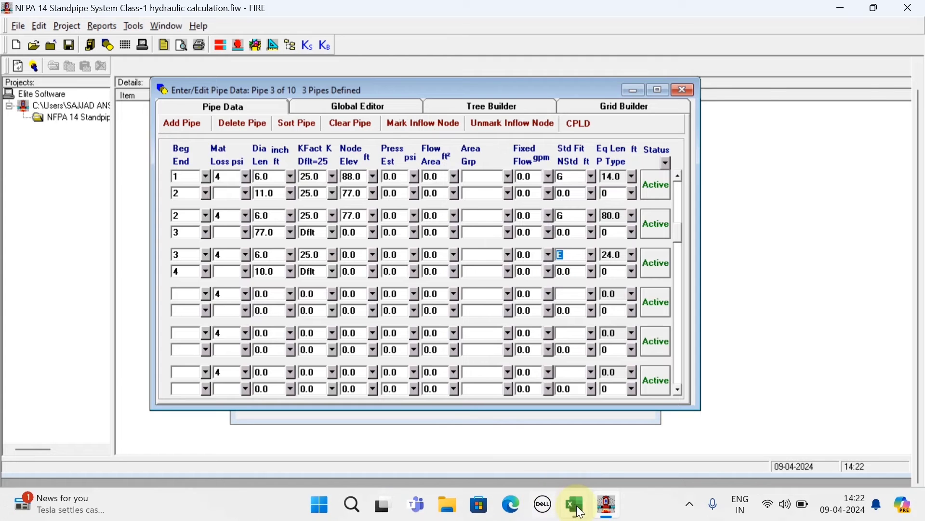
# Step: Check the run beyond node 4 on the Excel drawing, return to FIRE and define the fourth pipe from node 4 to node 6
pyautogui.click(574, 513)
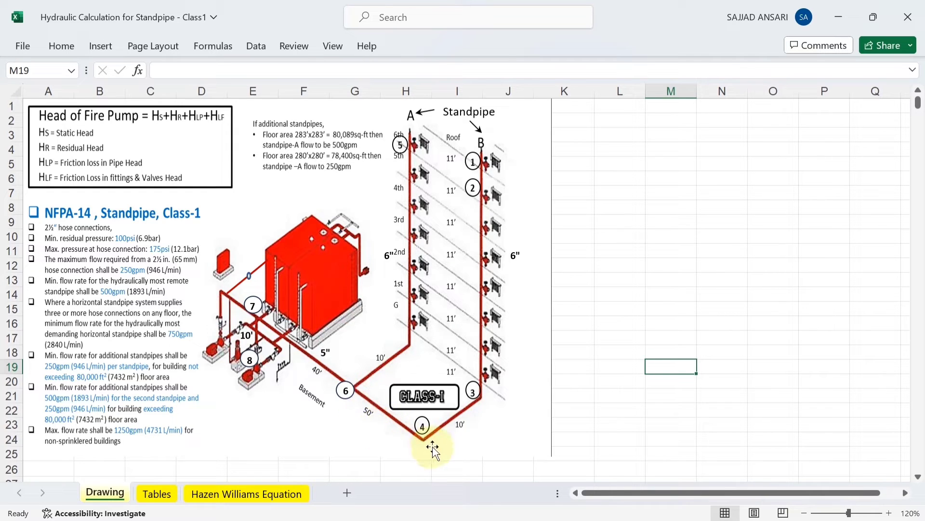
pyautogui.moveTo(571, 515)
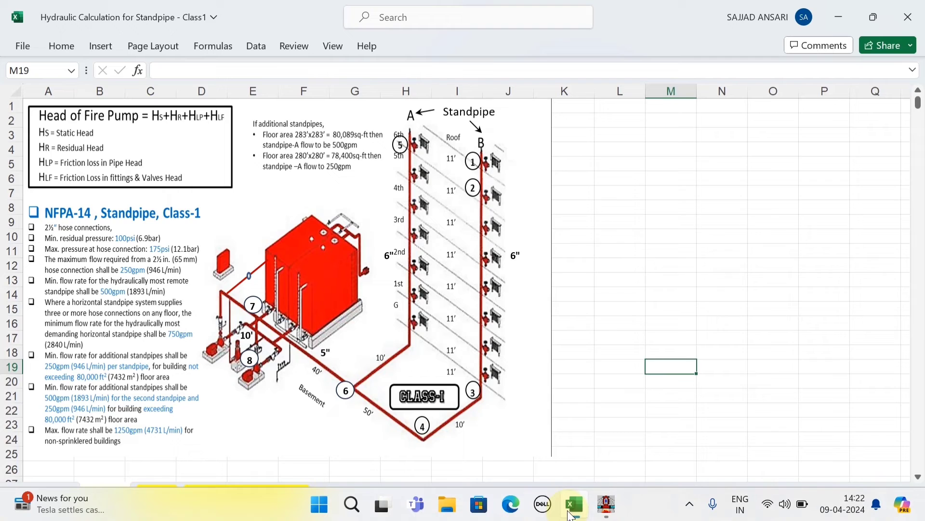
pyautogui.click(606, 504)
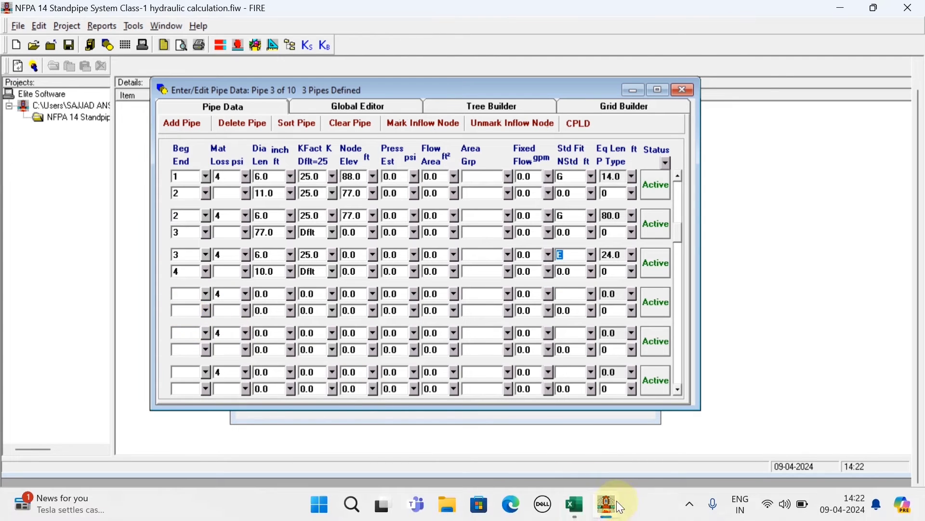
pyautogui.click(574, 506)
pyautogui.click(576, 514)
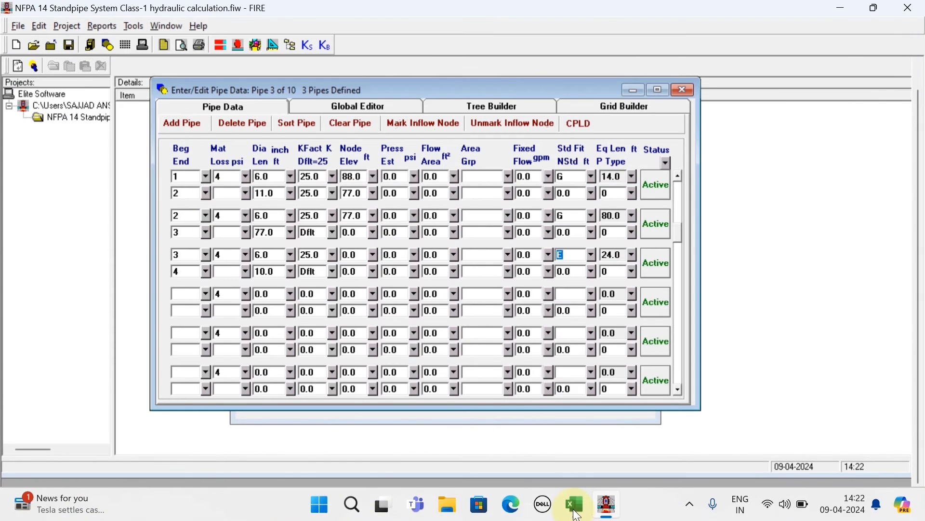
pyautogui.click(576, 514)
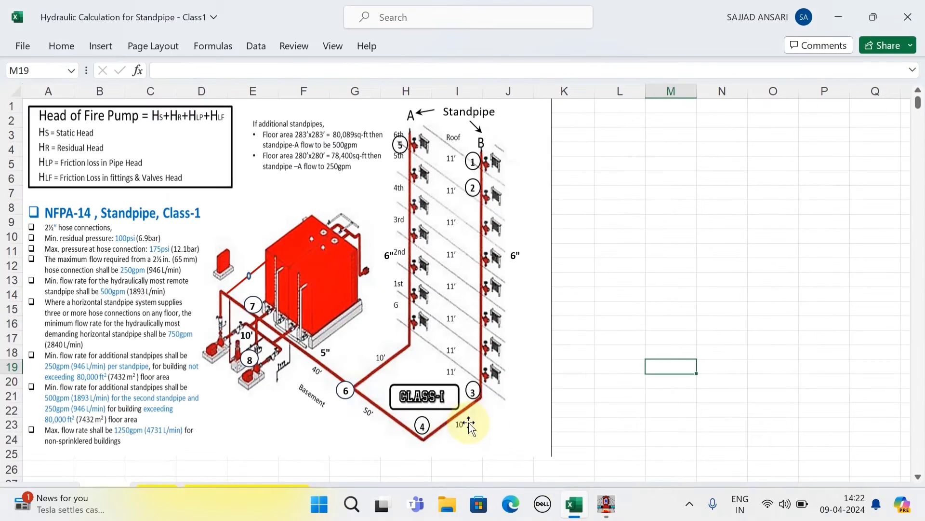
pyautogui.click(611, 505)
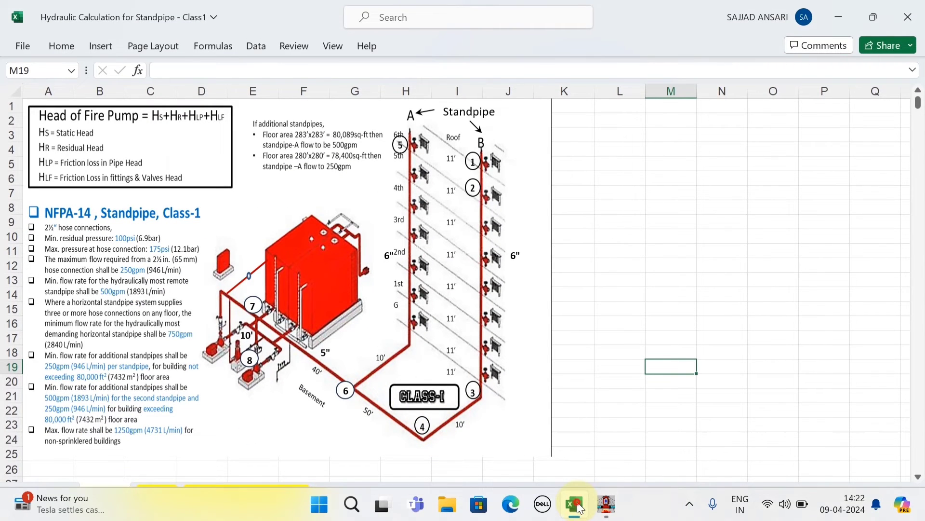
pyautogui.click(178, 295)
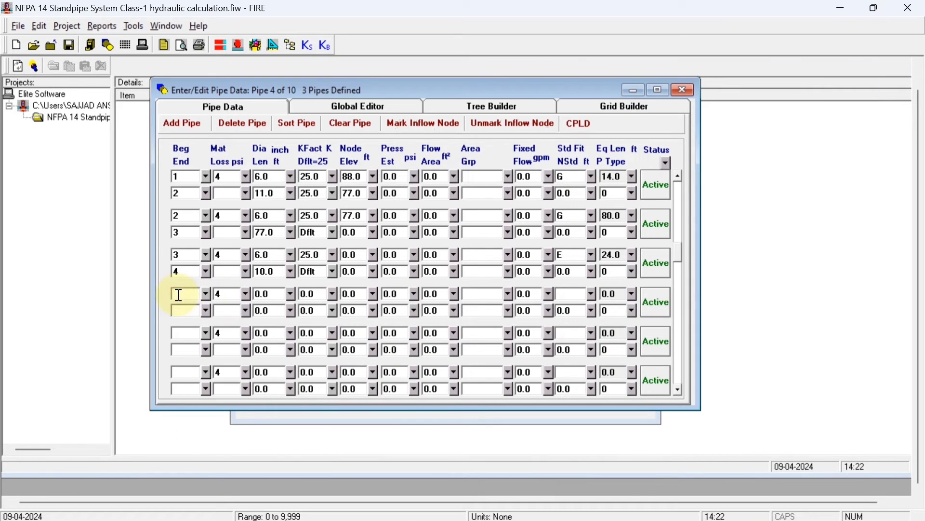
pyautogui.write('4')
pyautogui.click(181, 314)
pyautogui.write('6')
# Step: Set the diameter of the pipe between nodes 4 and 6 to 6 inches
pyautogui.click(271, 296)
pyautogui.click(272, 298)
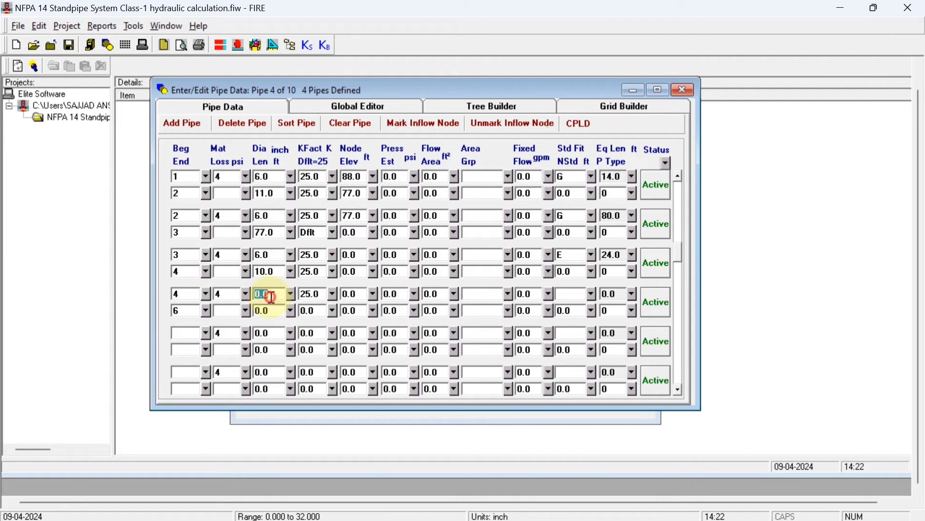
pyautogui.write('6')
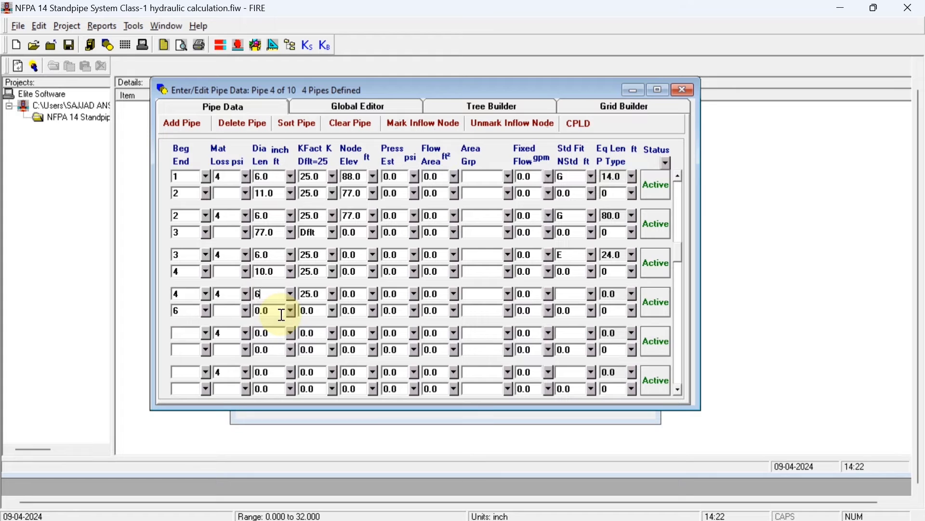
# Step: Set the length of the pipe between nodes 4 and 6 to 50 ft and dismiss the message about the inflow node
pyautogui.click(282, 315)
pyautogui.write('5')
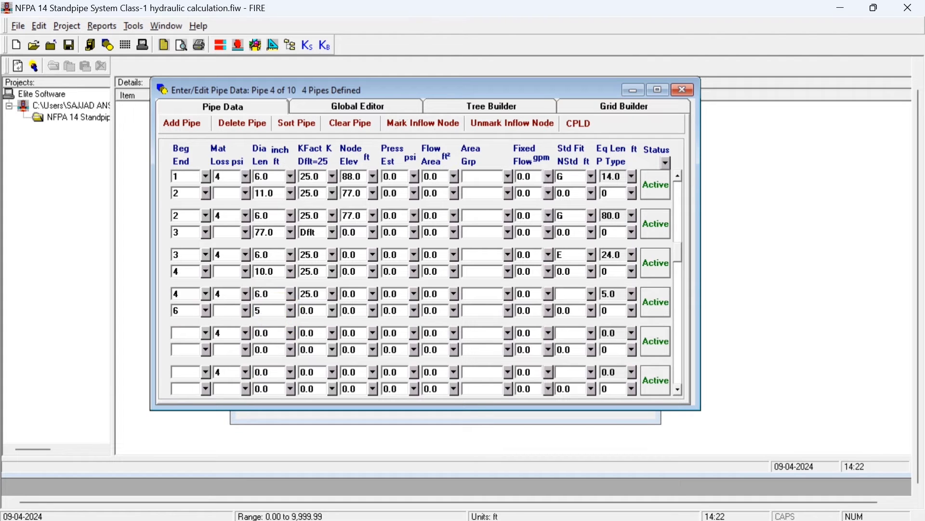
pyautogui.write('0')
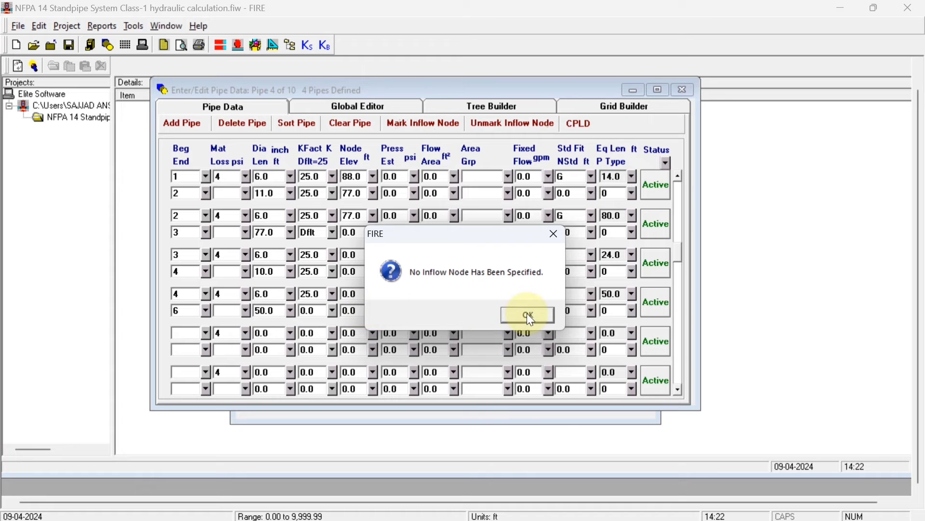
pyautogui.click(552, 234)
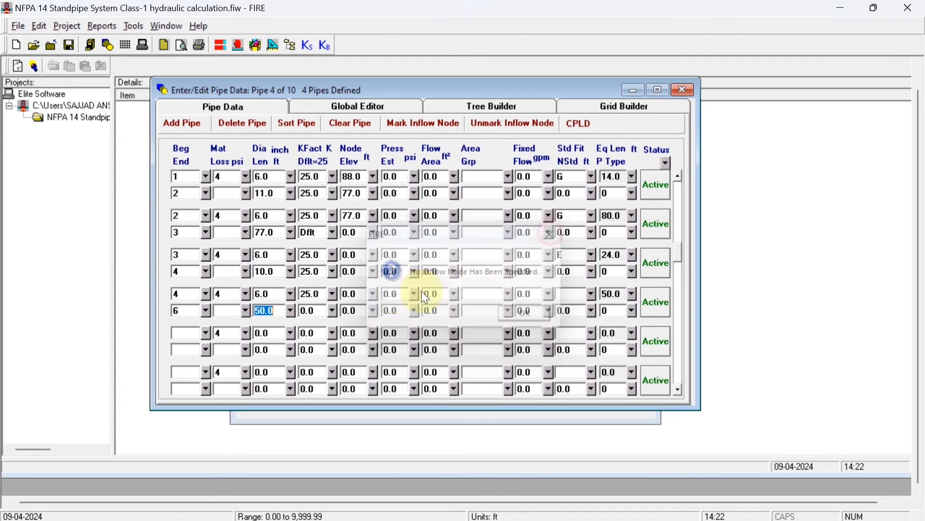
# Step: Reset the K-factor of node 6 to the default (Dflt) and assign a 90 degree elbow (E) to the pipe between nodes 4 and 6
pyautogui.click(321, 313)
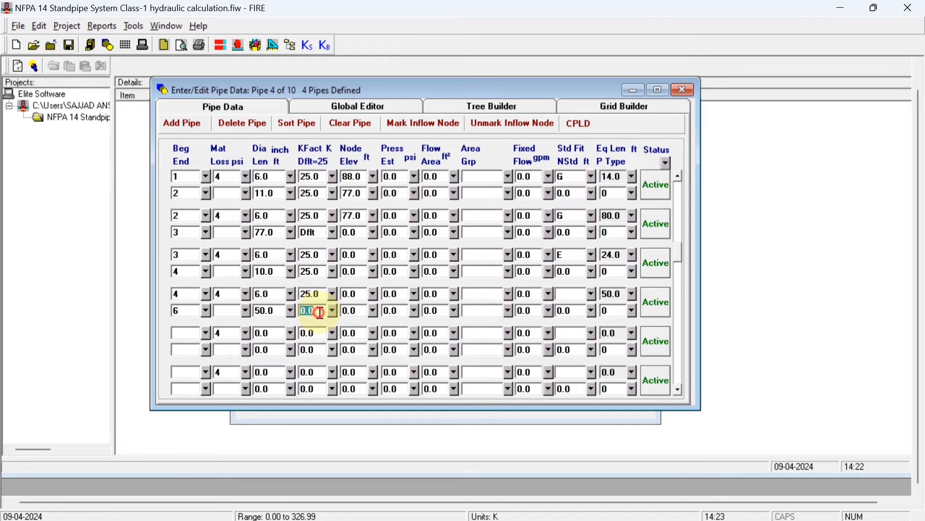
pyautogui.press('Delete')
pyautogui.click(592, 294)
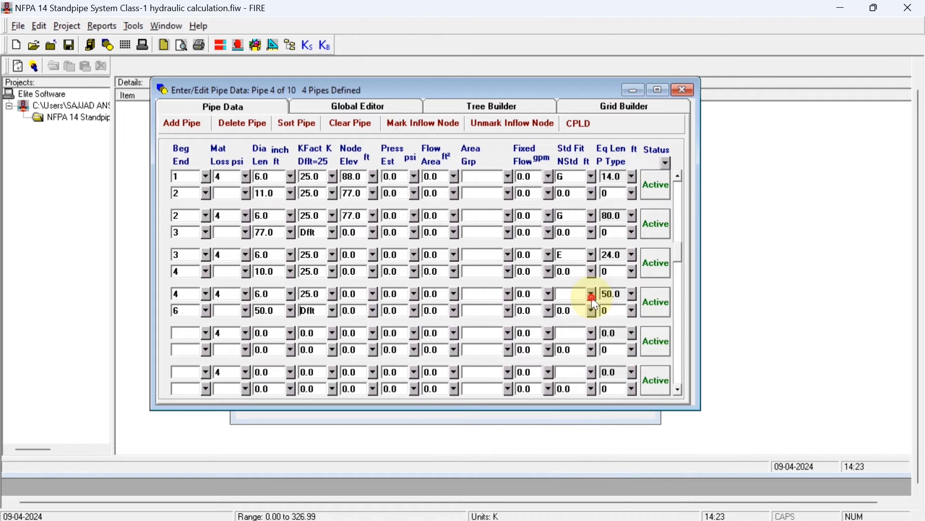
pyautogui.doubleClick(606, 418)
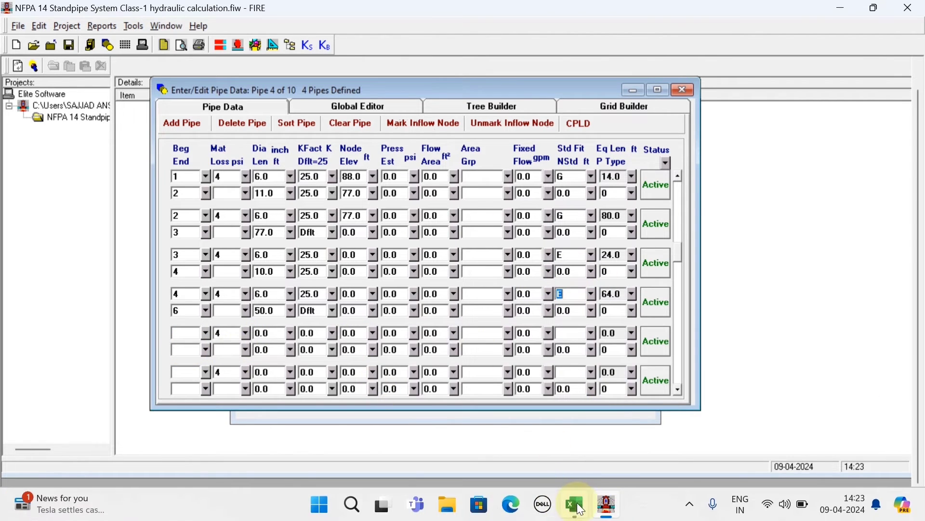
# Step: Check standpipe A on the Excel drawing, return to FIRE and define the fifth pipe from node 5 to node 6
pyautogui.click(577, 505)
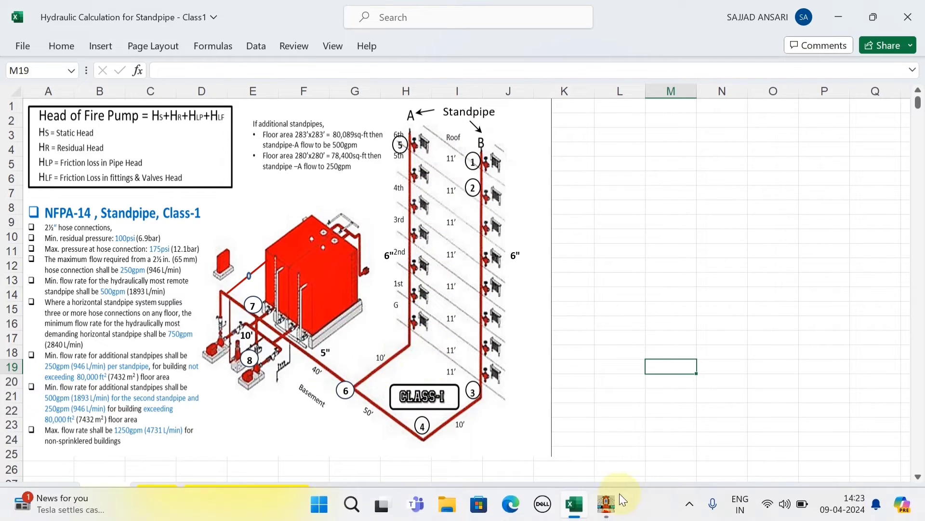
pyautogui.click(606, 504)
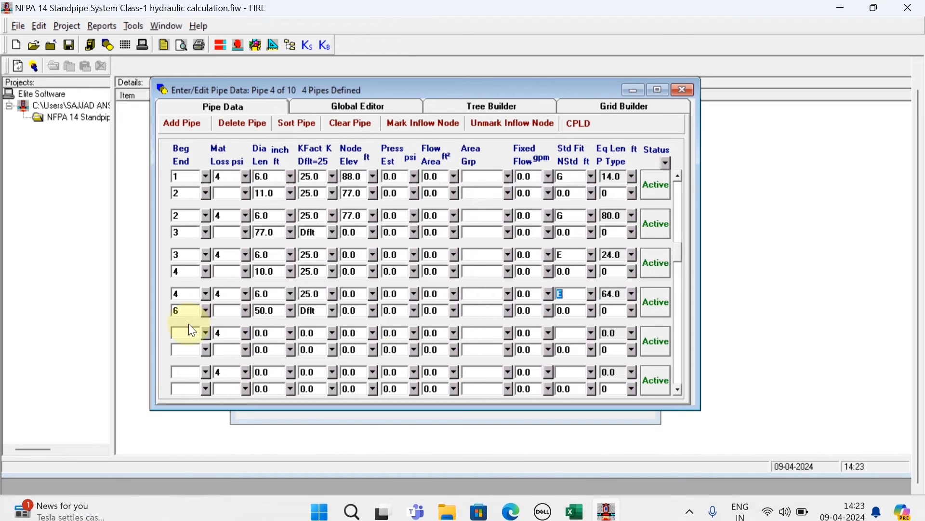
pyautogui.click(180, 333)
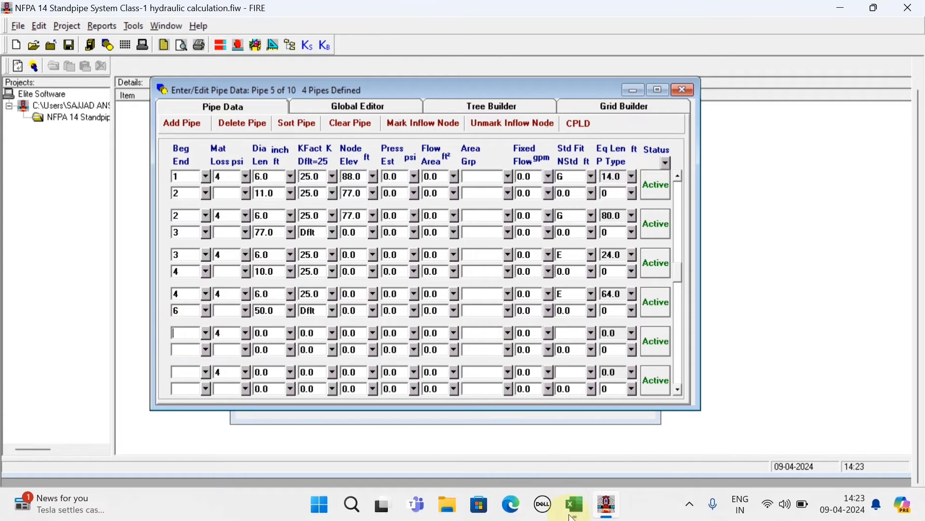
pyautogui.click(574, 513)
pyautogui.click(574, 514)
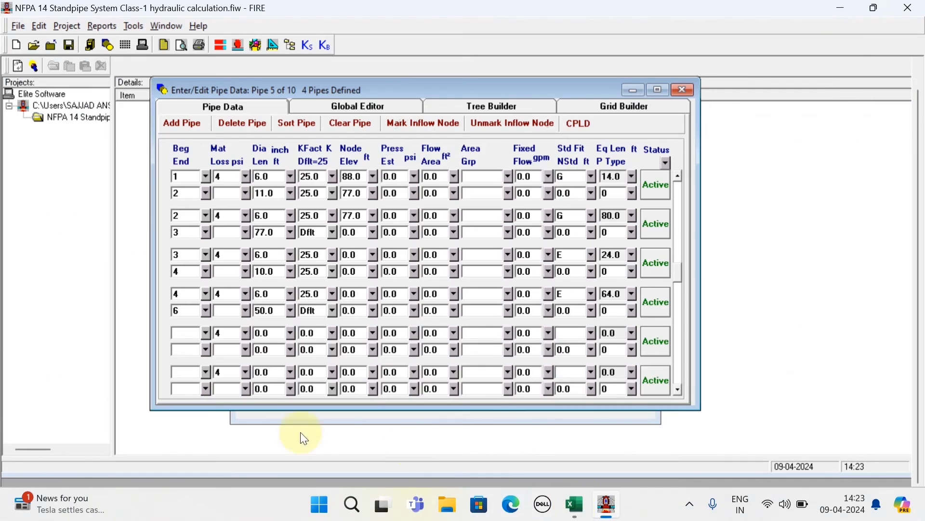
pyautogui.click(182, 336)
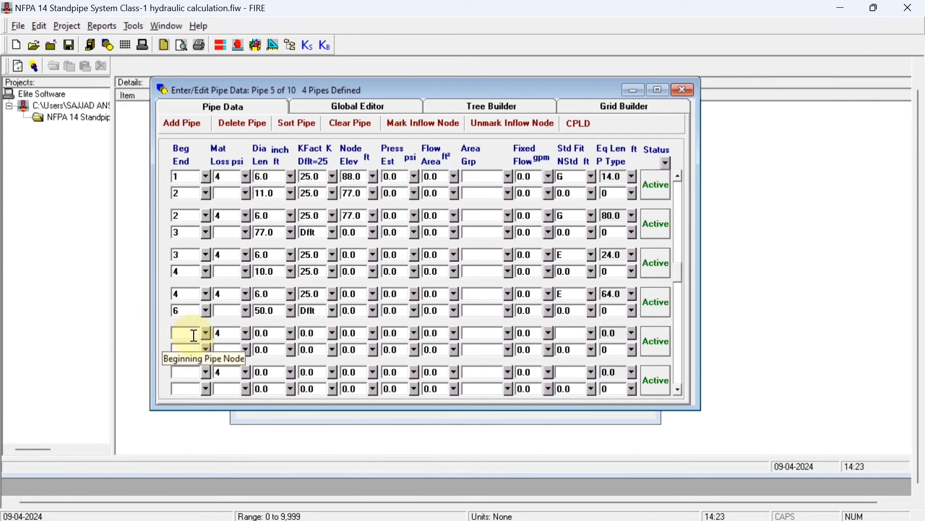
pyautogui.write('5')
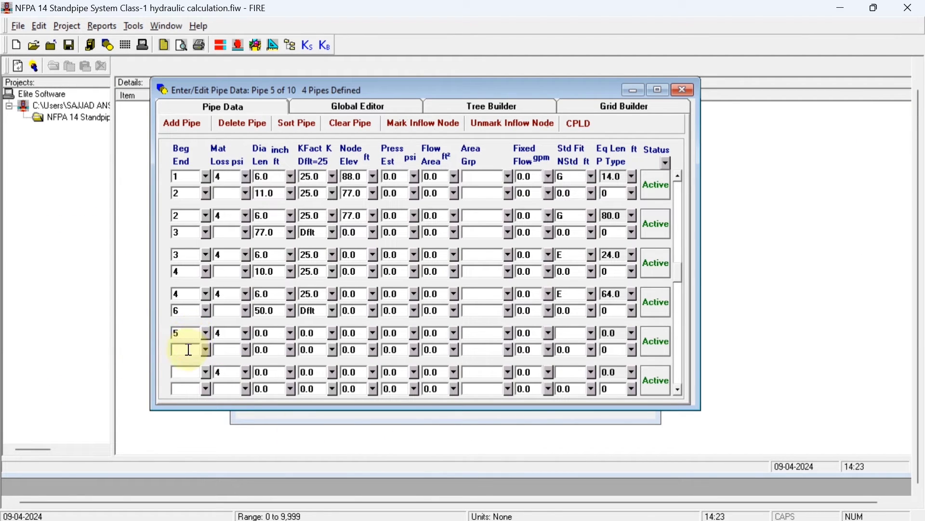
# Step: Give the pipe between nodes 5 and 6 a 6 inch diameter, a 98 ft length and the default K-factor (Dflt) at node 5
pyautogui.click(277, 334)
pyautogui.click(277, 334)
pyautogui.write('6')
pyautogui.click(278, 353)
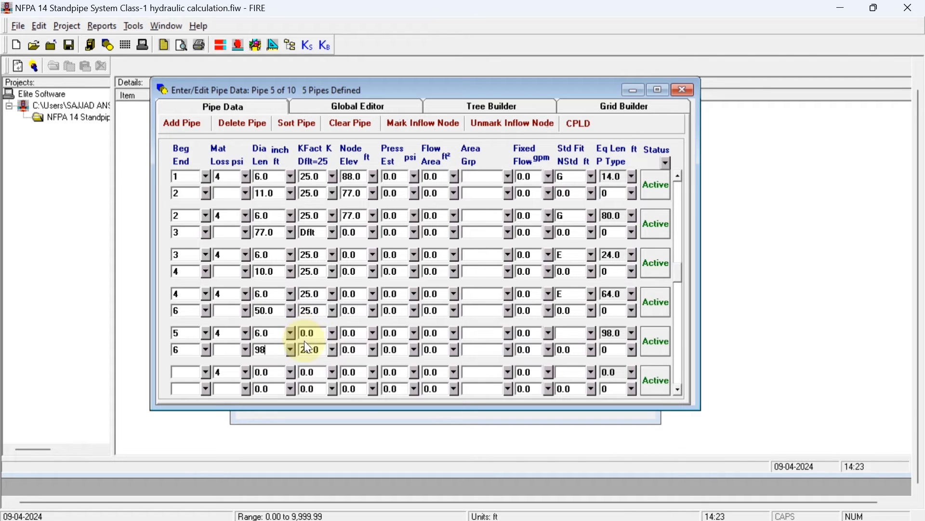
pyautogui.click(320, 334)
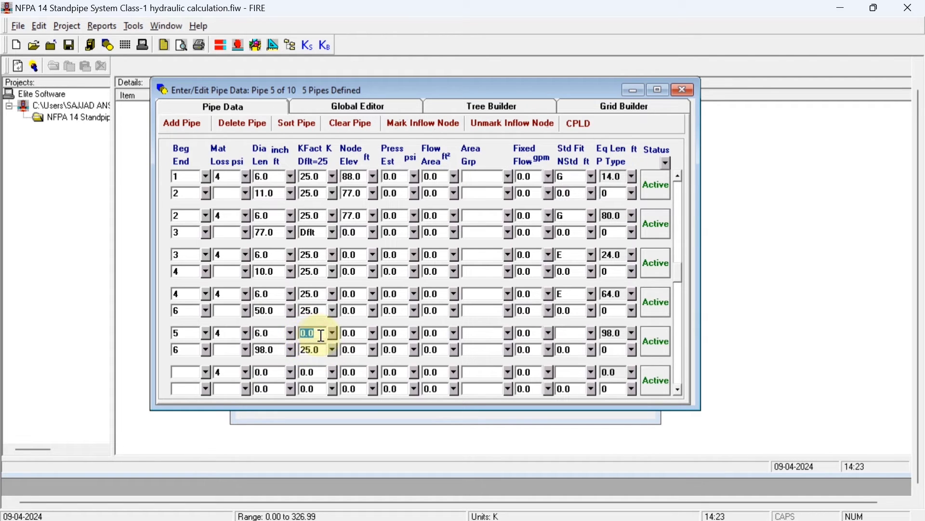
pyautogui.click(361, 335)
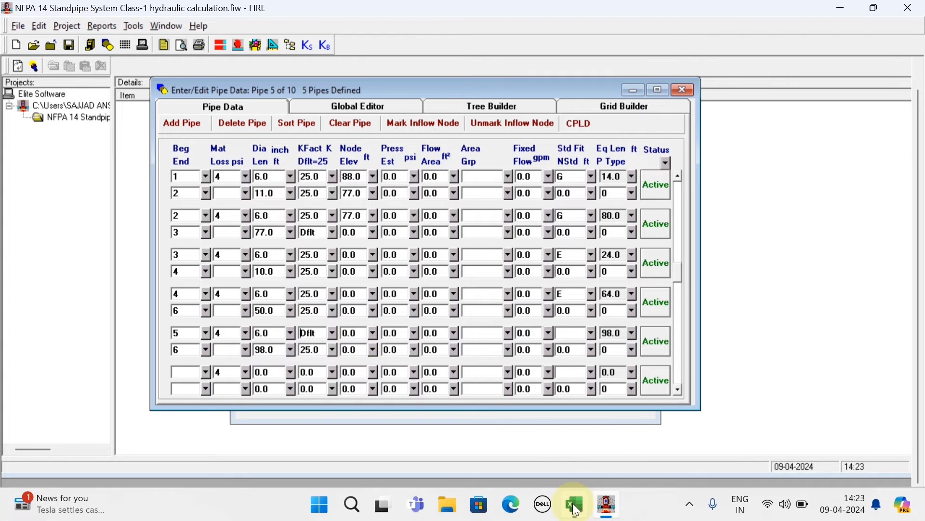
# Step: Check the height of node 5 on the Excel drawing and set its elevation to 88 ft in FIRE
pyautogui.click(574, 504)
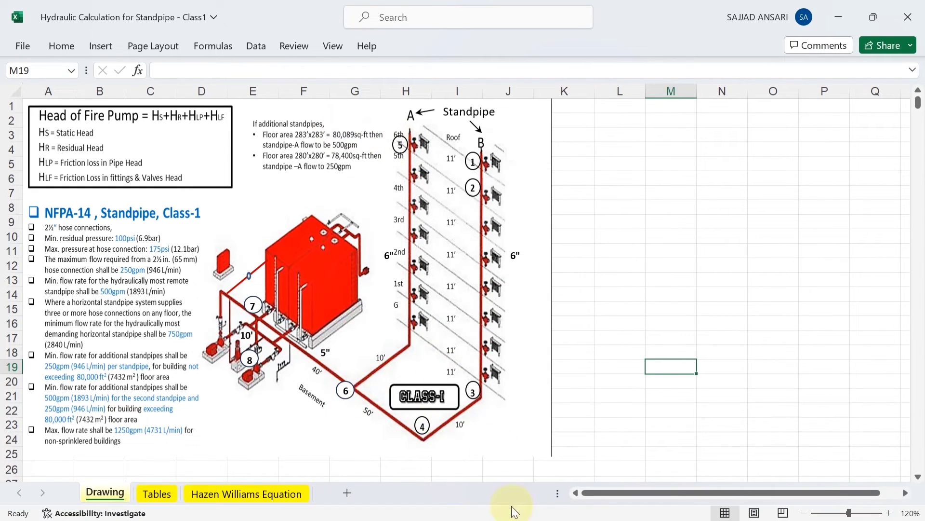
pyautogui.click(605, 506)
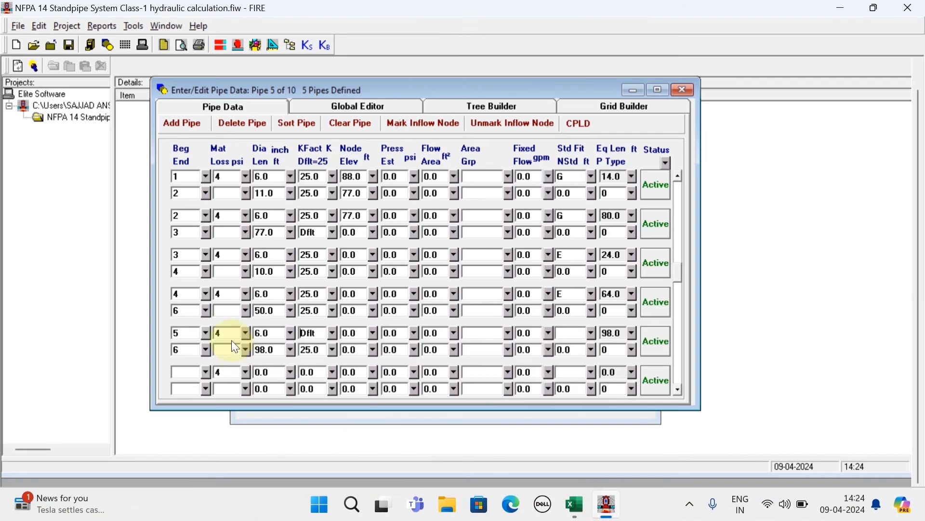
pyautogui.click(360, 333)
pyautogui.write('88')
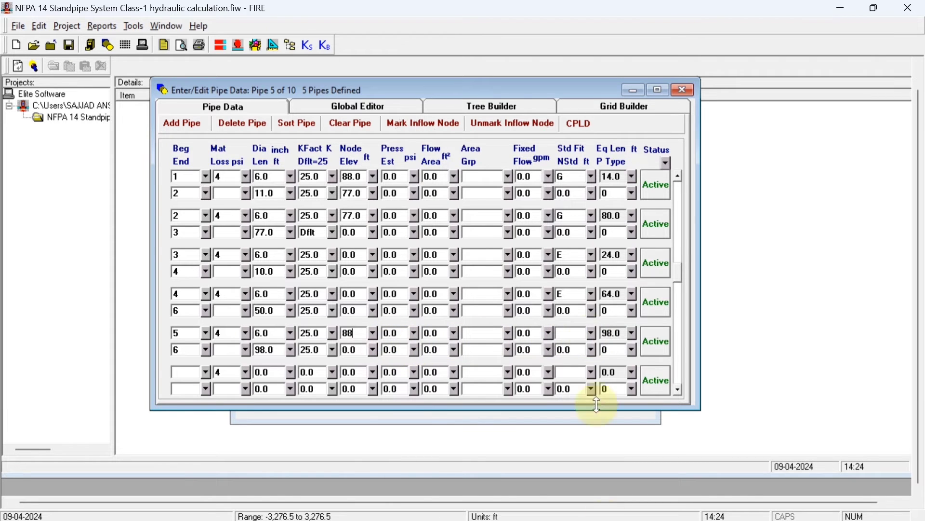
# Step: Check the fittings of standpipe A on the Excel drawing and enter GE as the standard fittings of the pipe between nodes 5 and 6
pyautogui.click(573, 502)
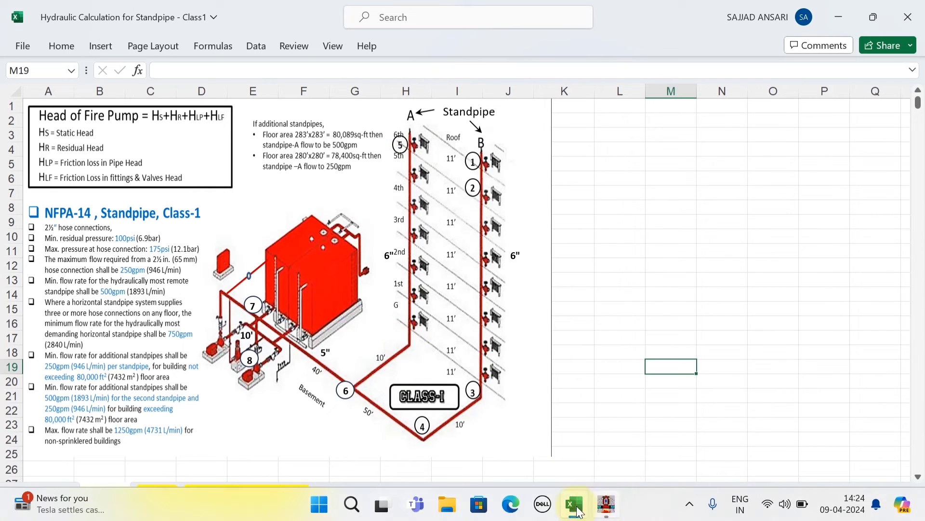
pyautogui.click(608, 503)
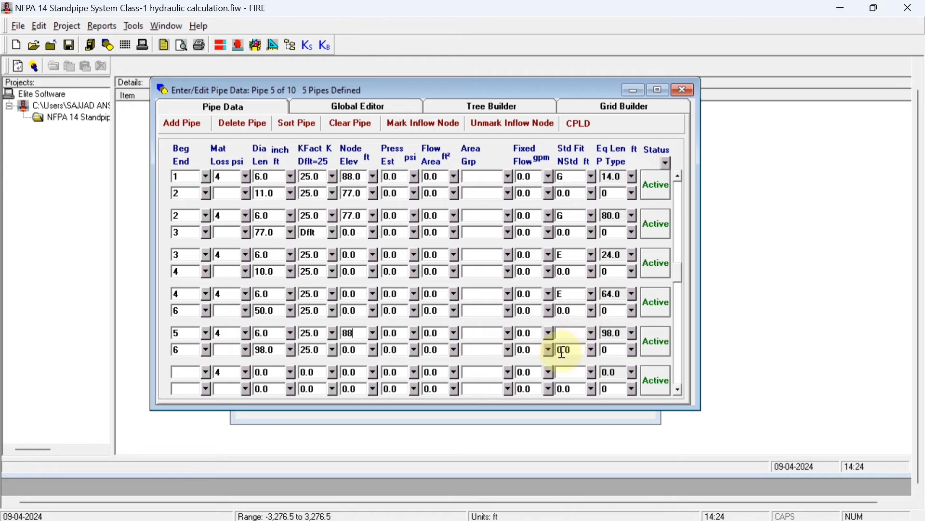
pyautogui.click(588, 334)
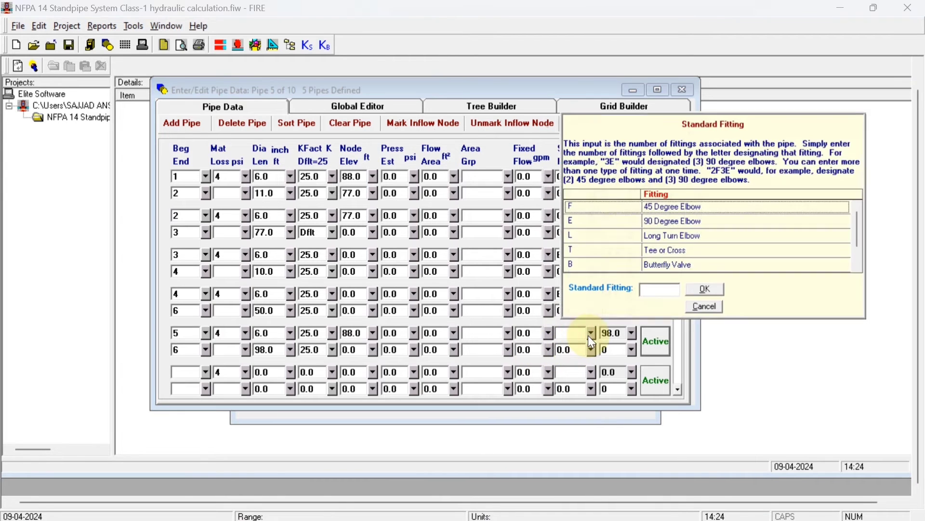
pyautogui.click(647, 292)
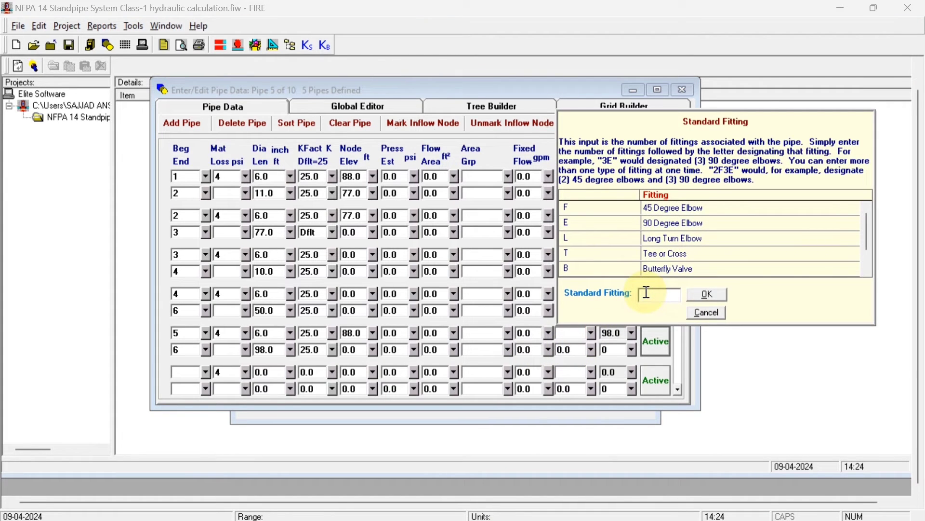
pyautogui.write('GE')
pyautogui.click(707, 294)
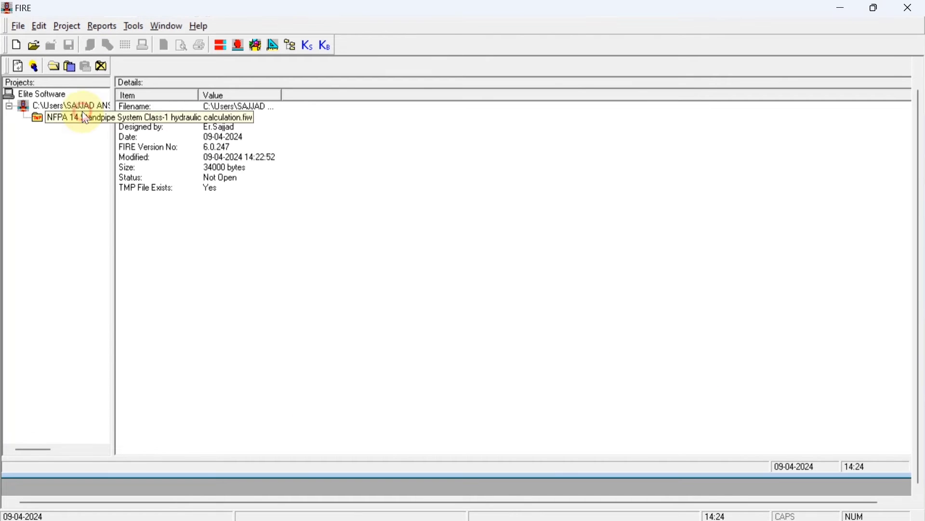
# Step: Reopen the NFPA 14 Standpipe System Class-1 hydraulic calculation project from the project list
pyautogui.rightClick(83, 112)
pyautogui.click(125, 157)
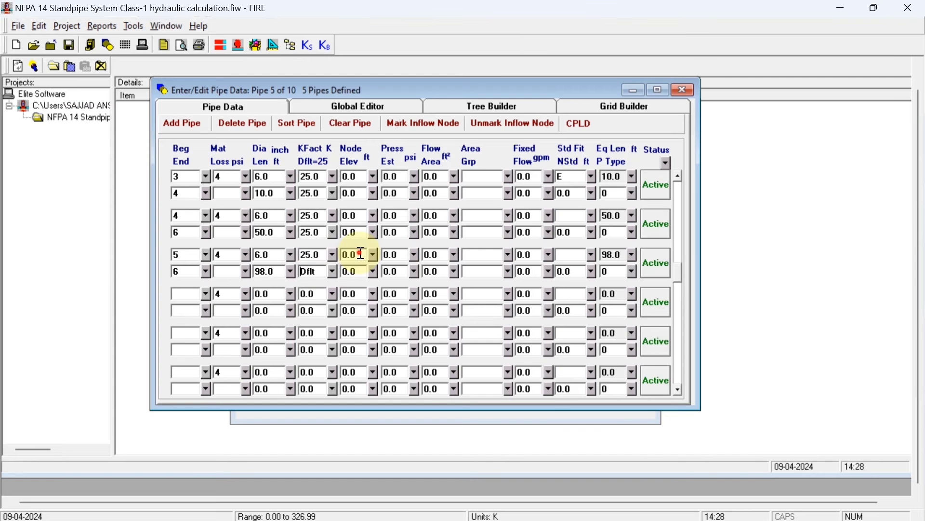
# Step: Check the height of standpipe A on the Excel drawing and set the elevations of node 5 to 88 ft and node 6 to 0 in FIRE
pyautogui.doubleClick(361, 253)
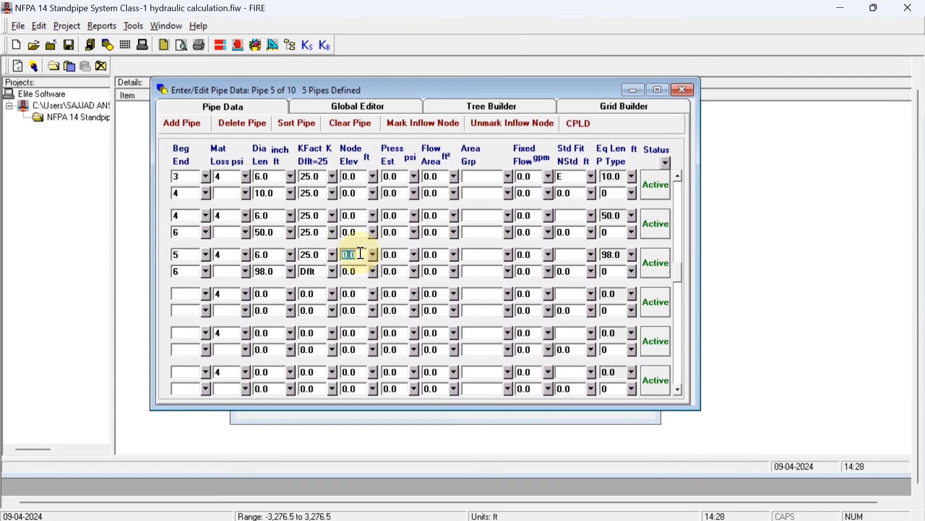
pyautogui.moveTo(610, 511)
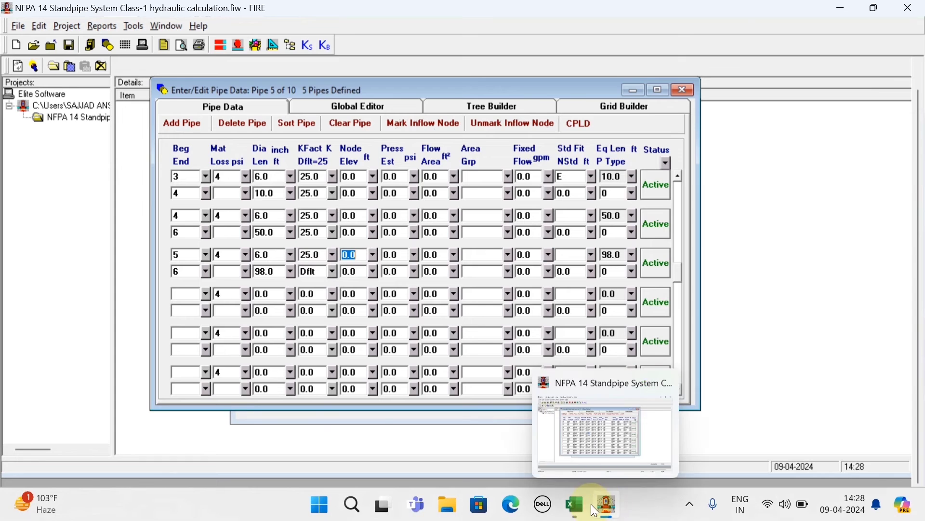
pyautogui.click(574, 504)
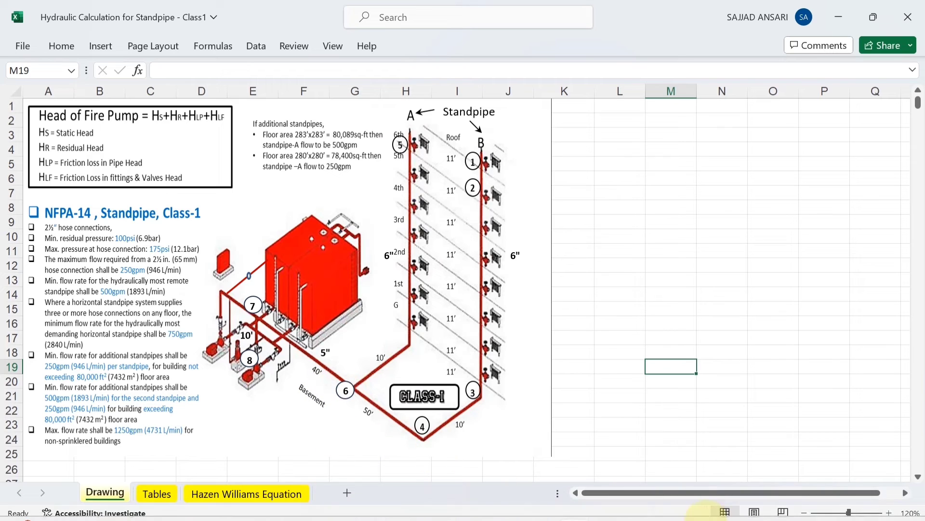
pyautogui.click(606, 507)
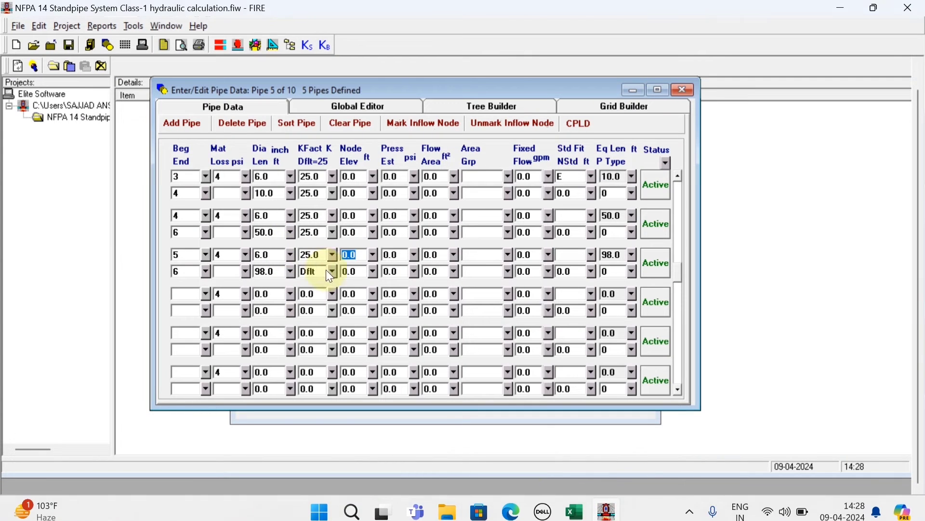
pyautogui.write('8')
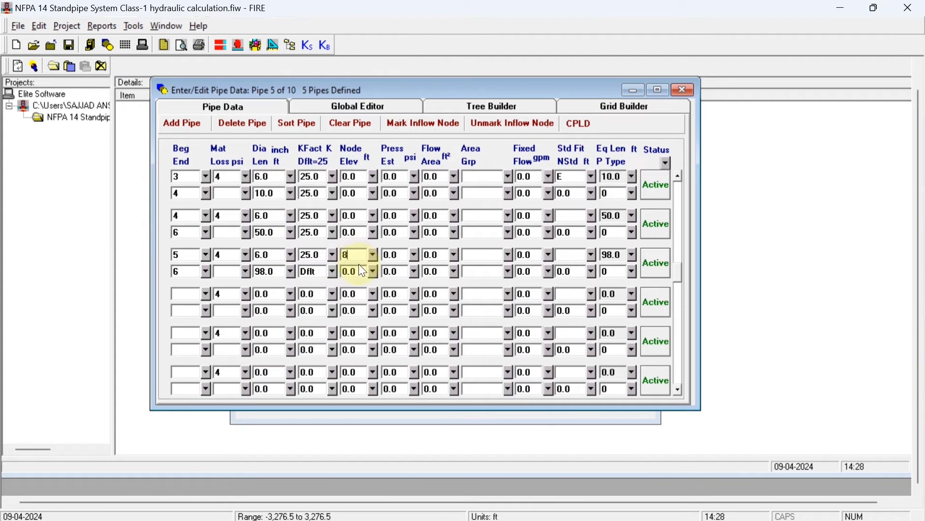
pyautogui.write('8')
pyautogui.click(361, 271)
pyautogui.write('0')
pyautogui.click(441, 259)
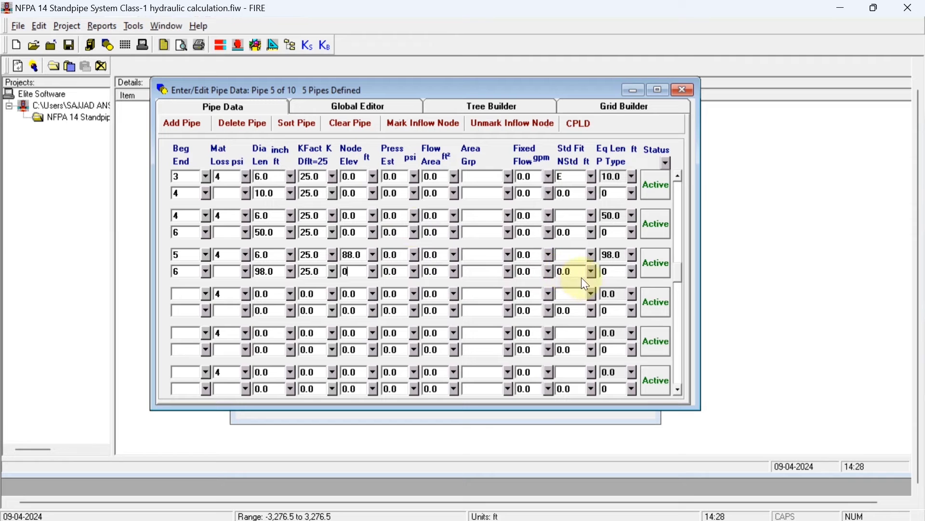
# Step: Assign the standard fittings GE to the pipe between nodes 5 and 6
pyautogui.click(592, 255)
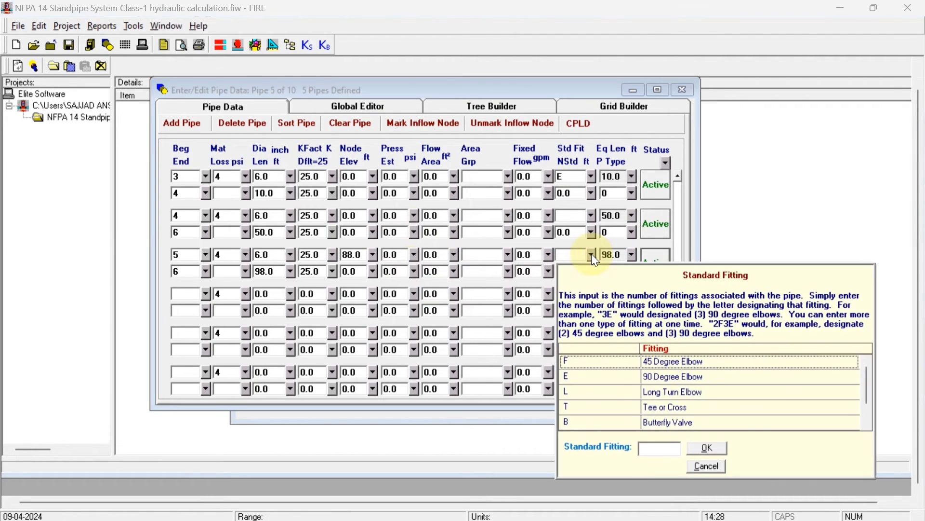
pyautogui.click(654, 449)
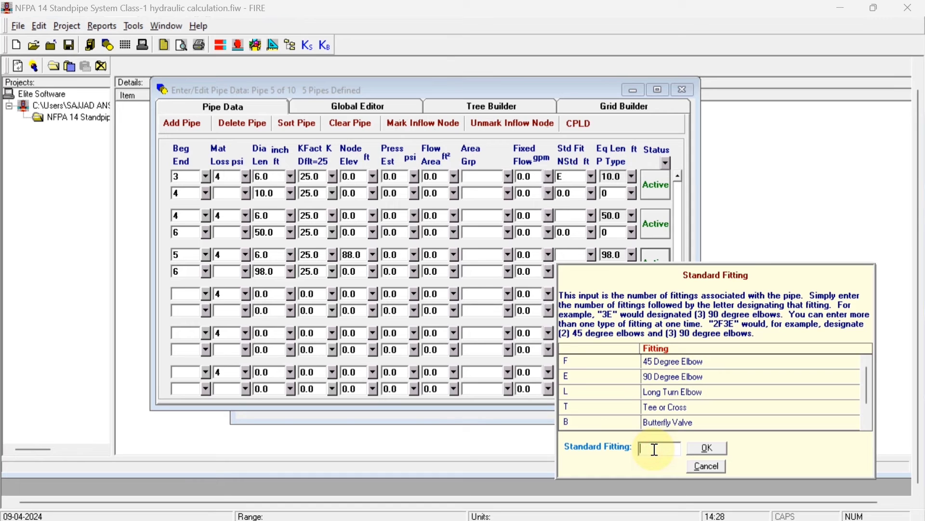
pyautogui.write('GE')
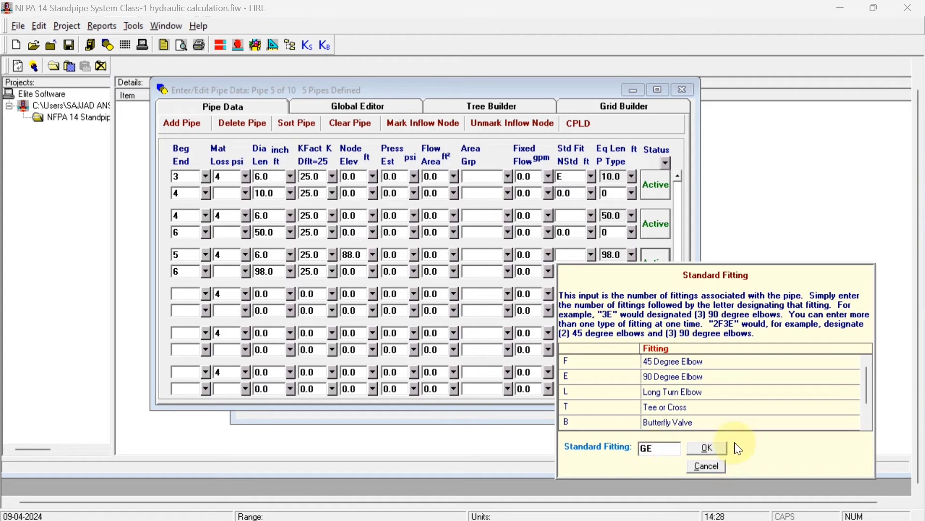
pyautogui.click(710, 448)
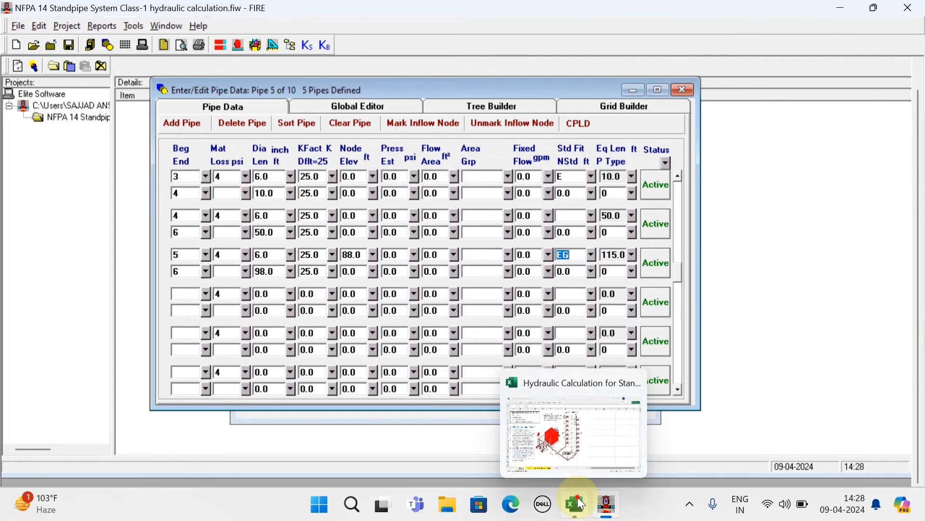
# Step: Check the basement main on the Excel drawing, then add a pipe in FIRE from node 6 to node 7
pyautogui.click(574, 504)
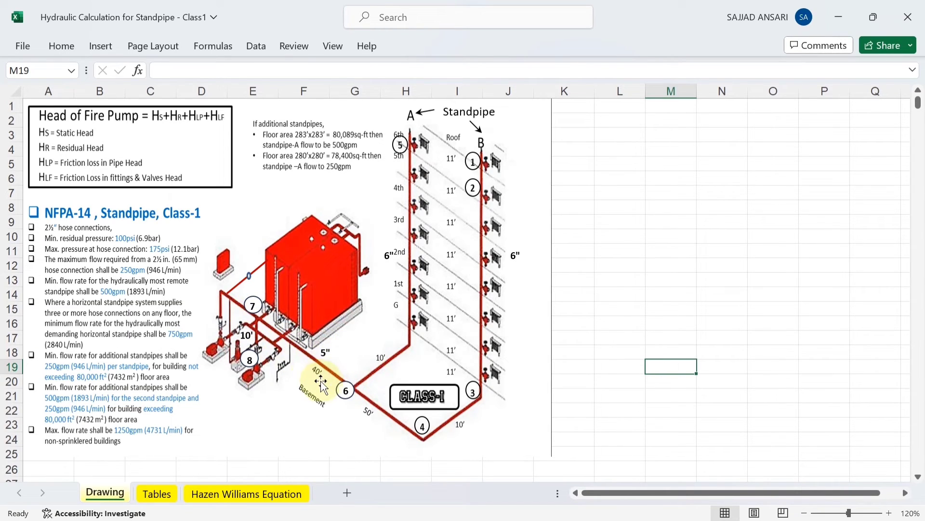
pyautogui.moveTo(606, 511)
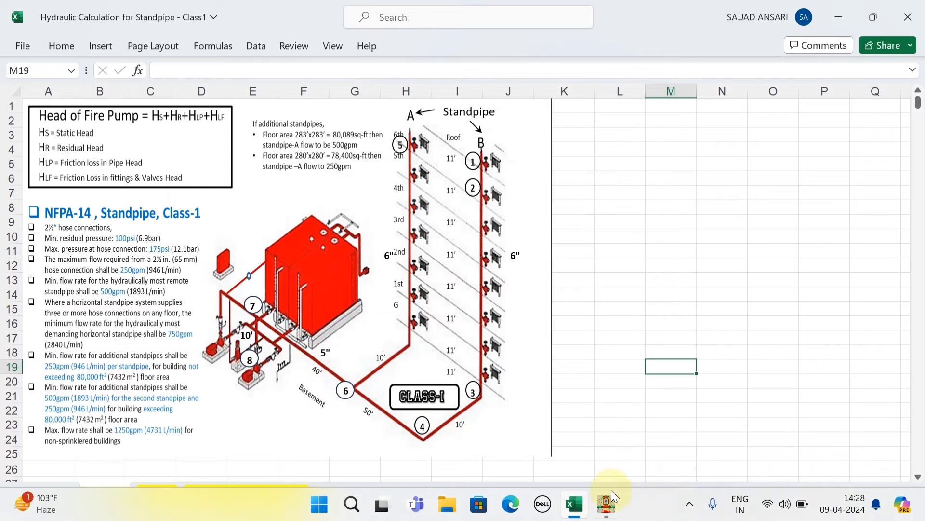
pyautogui.click(606, 511)
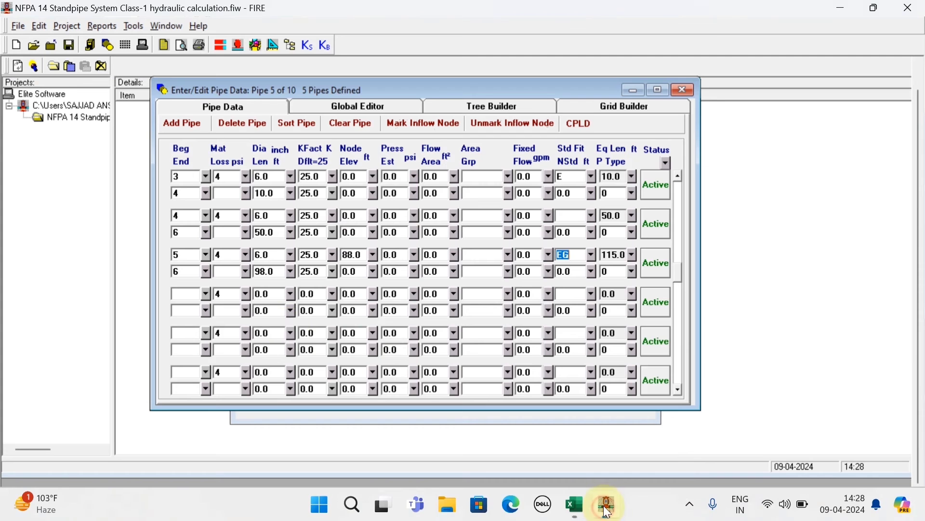
pyautogui.click(185, 291)
pyautogui.write('6')
pyautogui.click(186, 310)
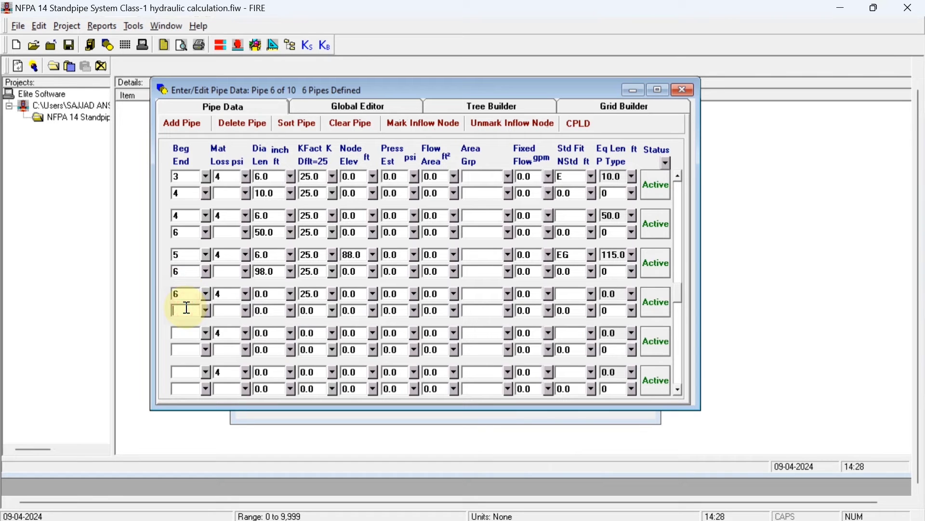
pyautogui.write('7')
# Step: Set the 6–7 pipe's diameter to 5 in and length to 40 ft per the Excel drawing, with the default K-factor at node 7
pyautogui.click(276, 293)
pyautogui.write('5')
pyautogui.click(277, 310)
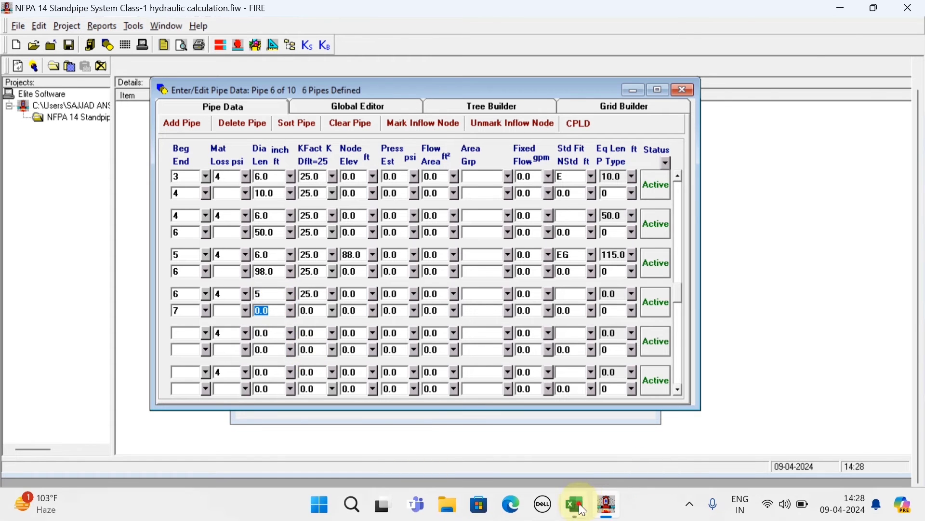
pyautogui.click(576, 503)
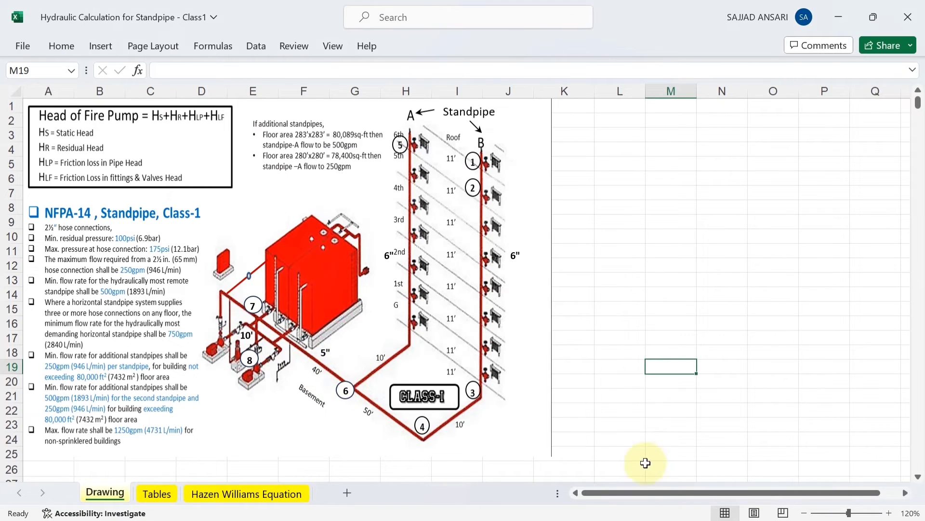
pyautogui.click(606, 504)
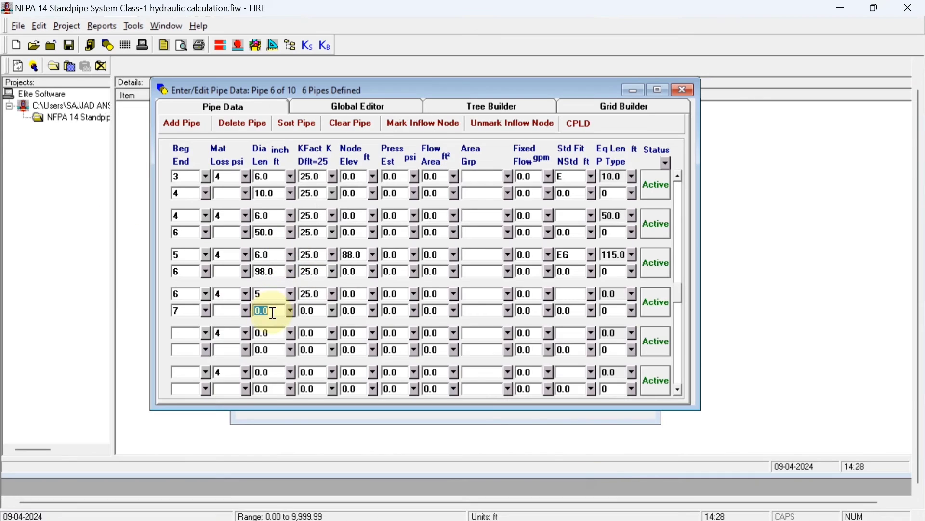
pyautogui.write('40')
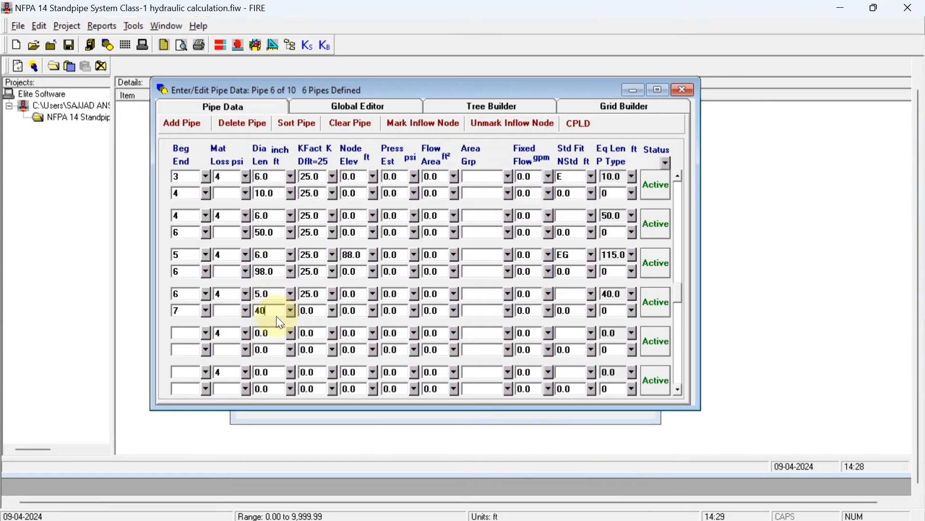
pyautogui.click(322, 309)
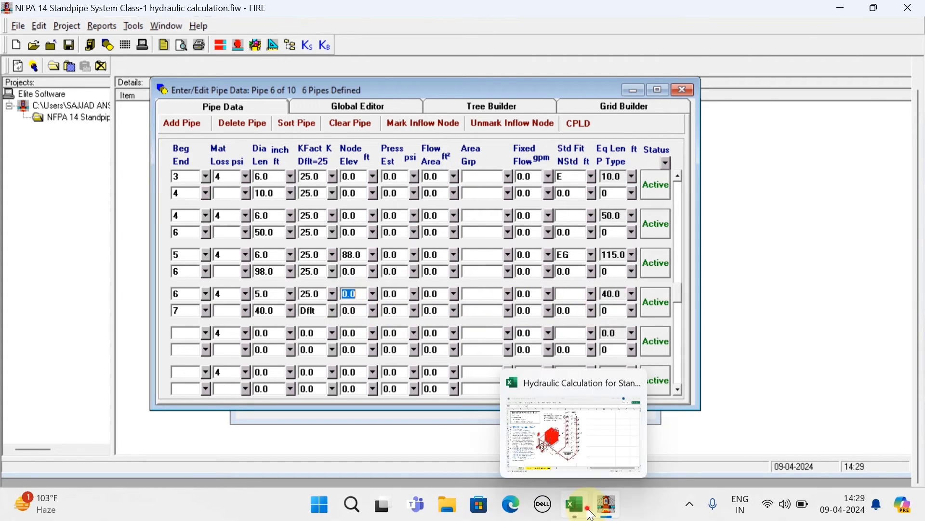
# Step: Check the fittings between nodes 6 and 7 on the Excel drawing and assign T (Tee or Cross) to that pipe in FIRE
pyautogui.click(588, 511)
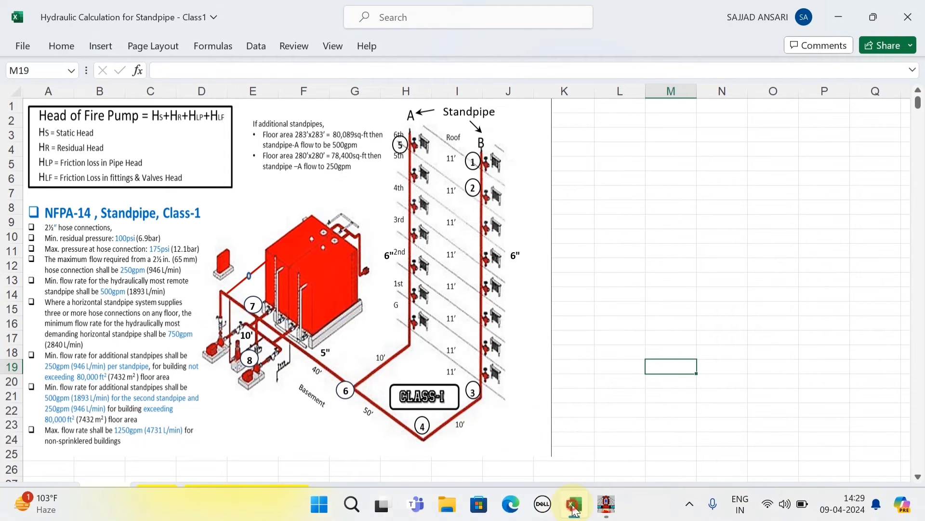
pyautogui.click(576, 508)
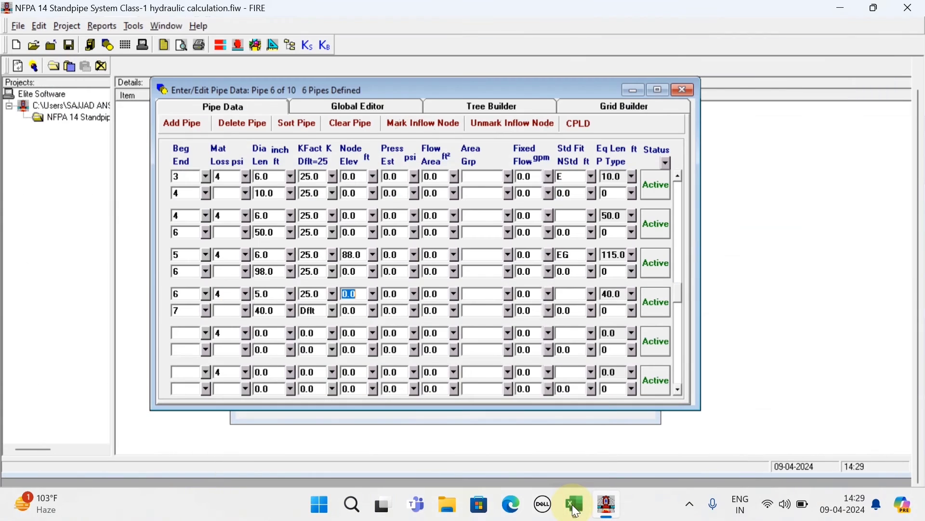
pyautogui.click(590, 294)
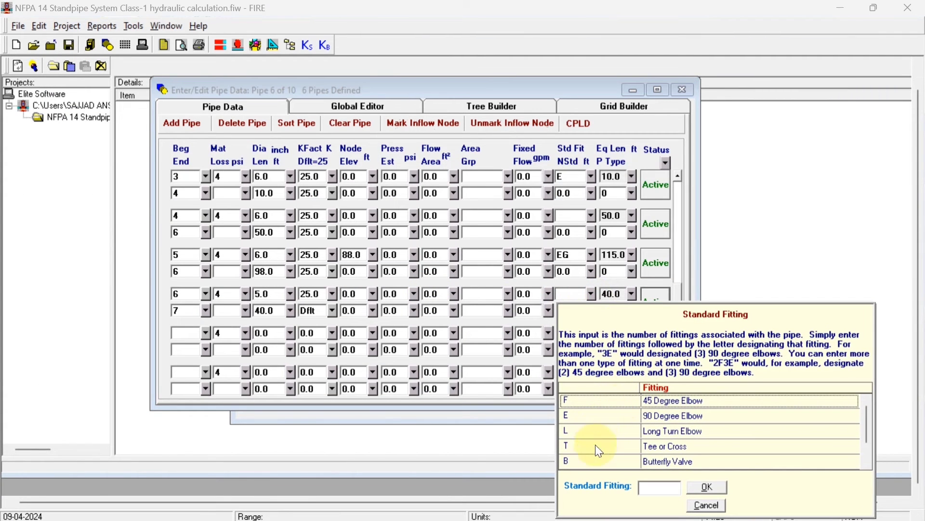
pyautogui.doubleClick(595, 444)
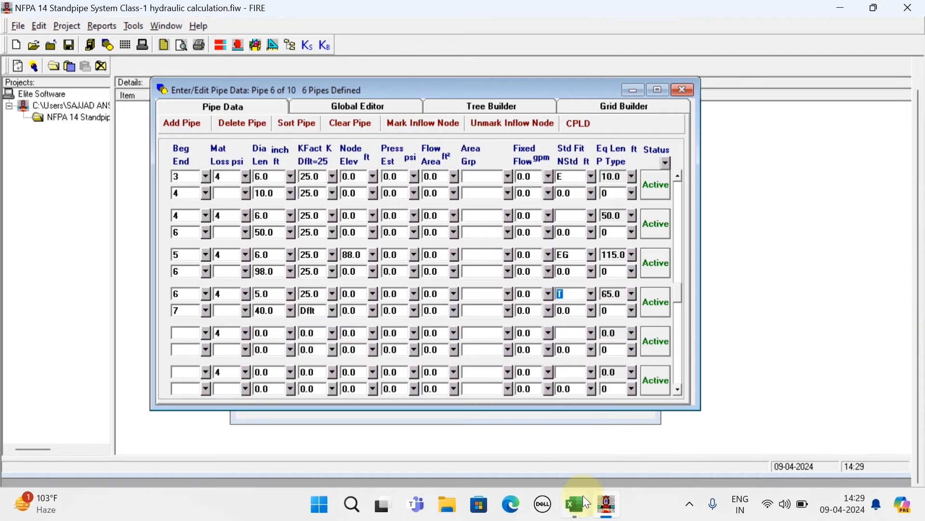
# Step: Check the pump connection on the Excel drawing, then add a pipe in FIRE from node 7 to node 8
pyautogui.click(574, 504)
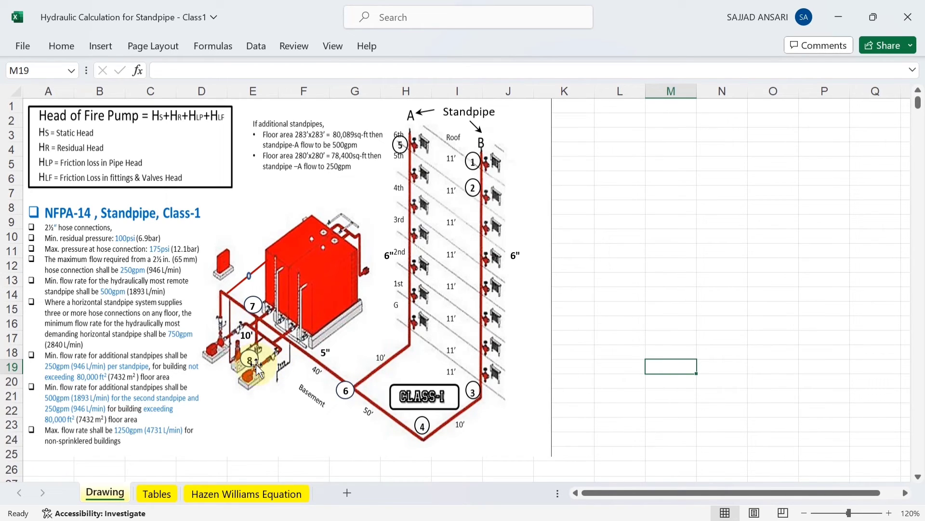
pyautogui.moveTo(609, 506)
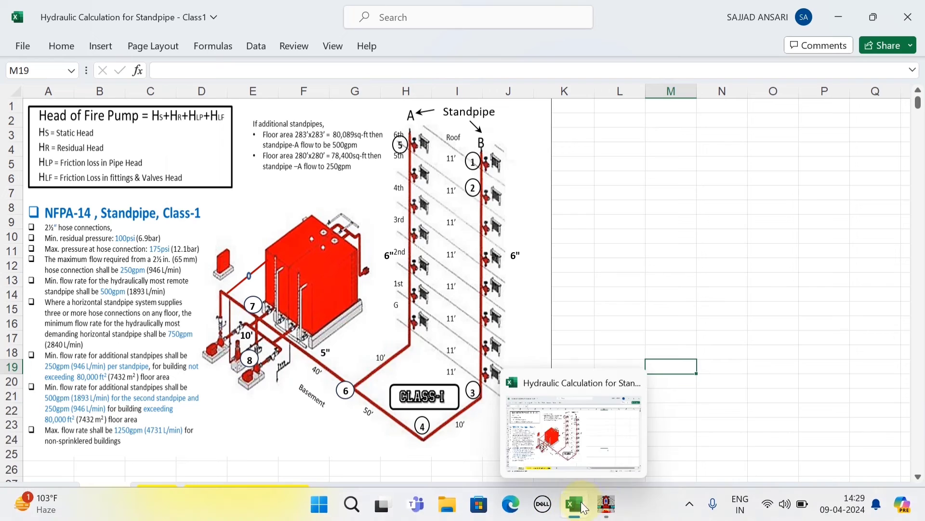
pyautogui.click(606, 506)
pyautogui.click(195, 332)
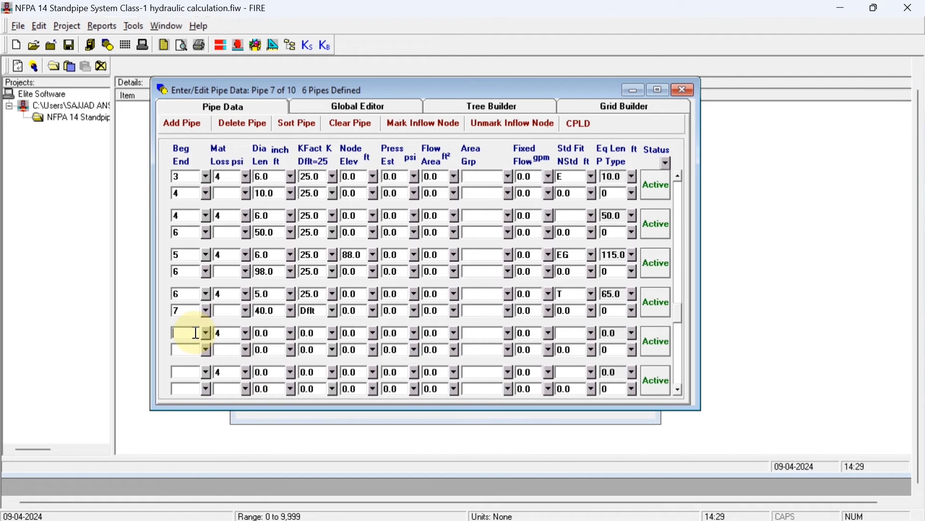
pyautogui.write('7')
pyautogui.click(189, 349)
pyautogui.write('8')
# Step: Set the diameter of the pipe between nodes 7 and 8 to 5 in and its length to 10 ft
pyautogui.click(273, 332)
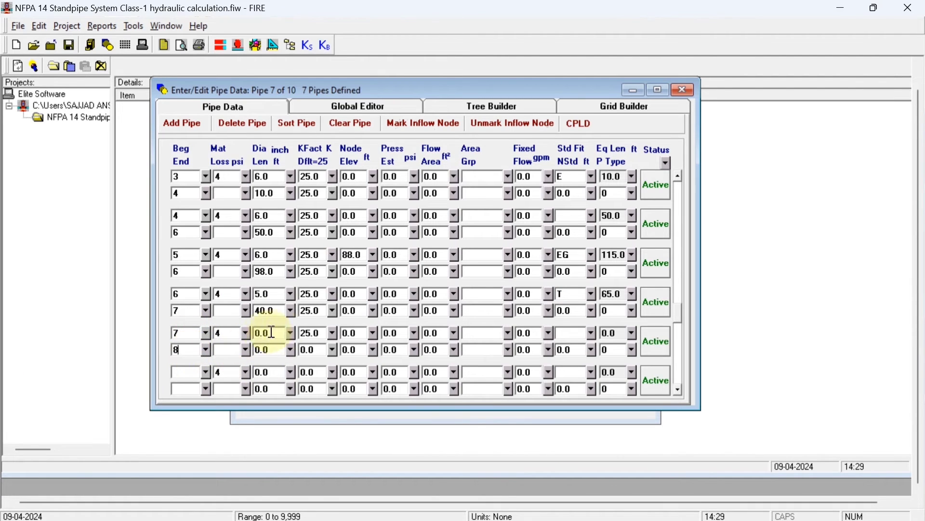
pyautogui.click(277, 335)
pyautogui.write('5')
pyautogui.click(281, 347)
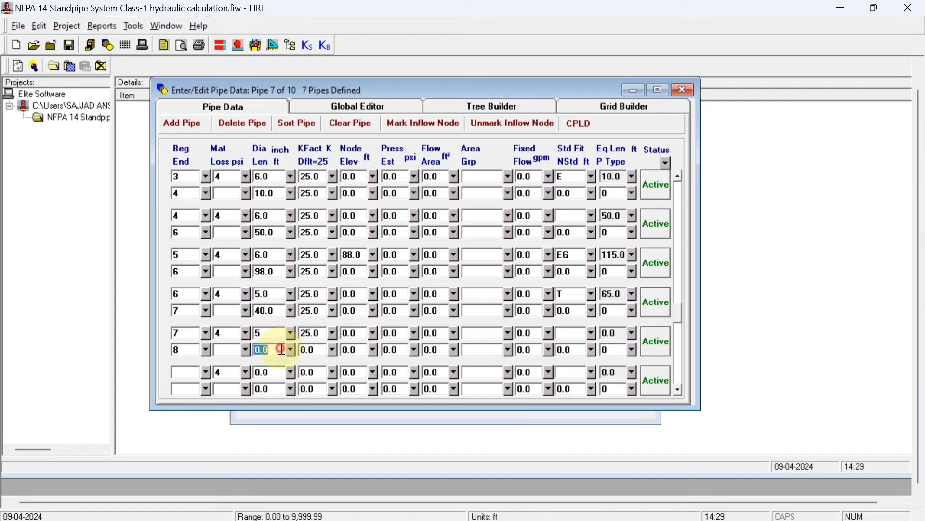
pyautogui.write('10')
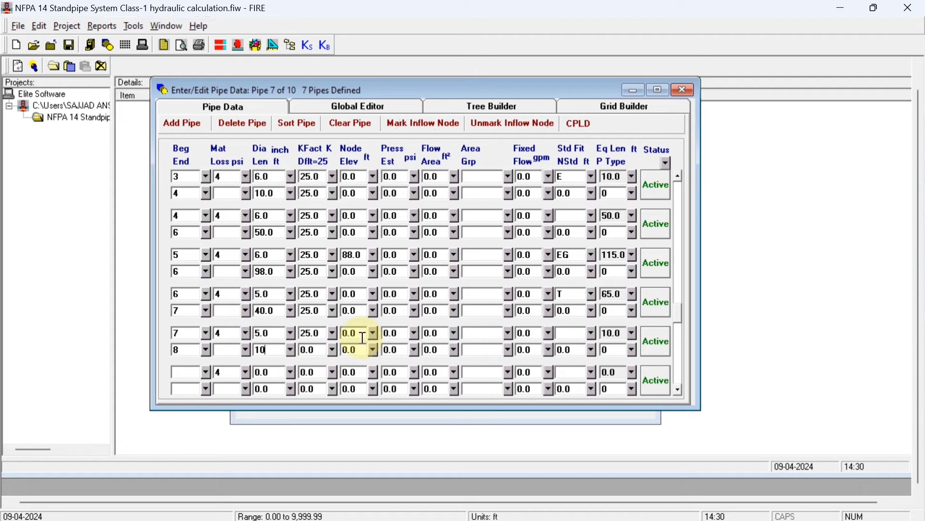
# Step: Check the drop to node 8 on the Excel drawing and set node 8's elevation to -10 ft in FIRE
pyautogui.click(575, 503)
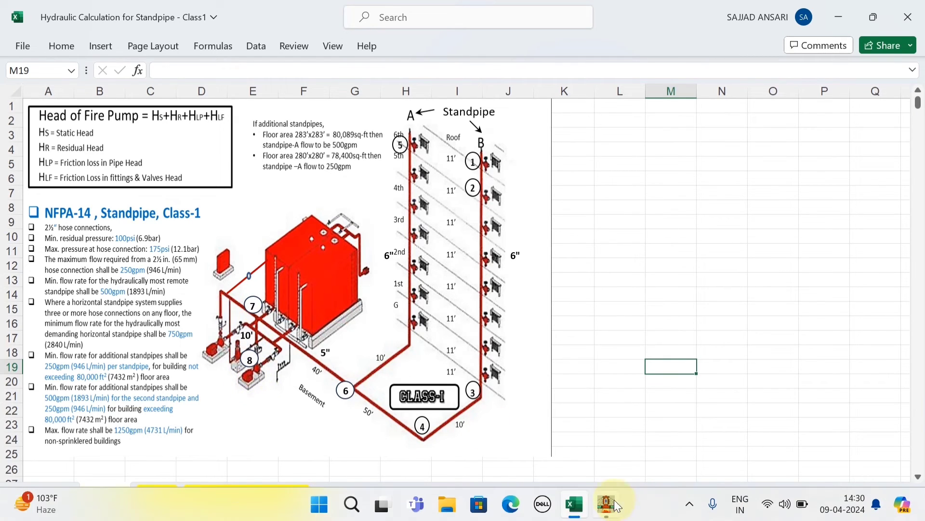
pyautogui.click(607, 504)
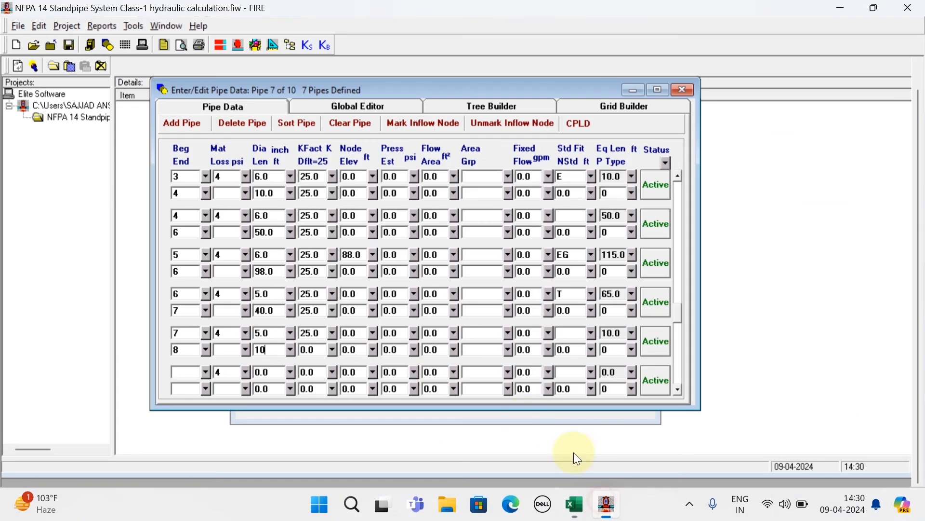
pyautogui.click(365, 353)
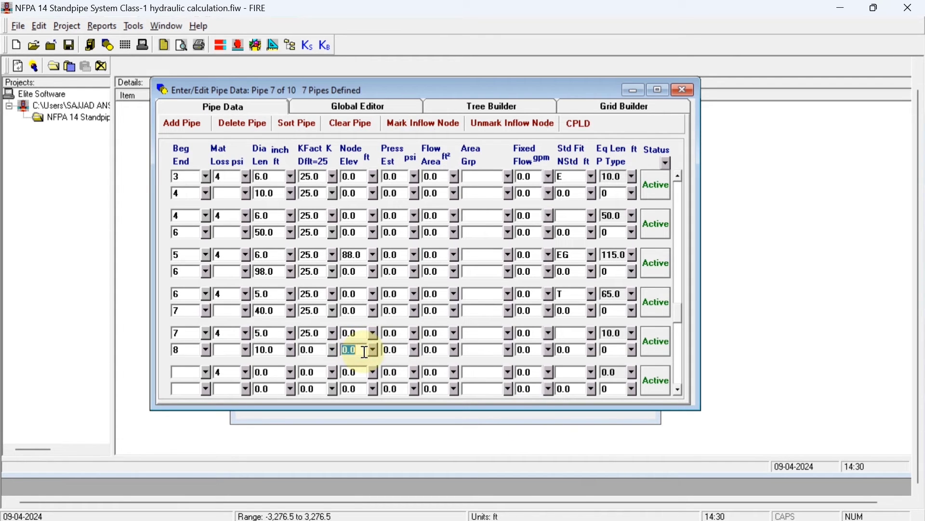
pyautogui.write('-10')
# Step: Check the fittings near the pump on the Excel drawing and assign the standard fittings TGC to the pipe between nodes 7 and 8
pyautogui.moveTo(633, 519)
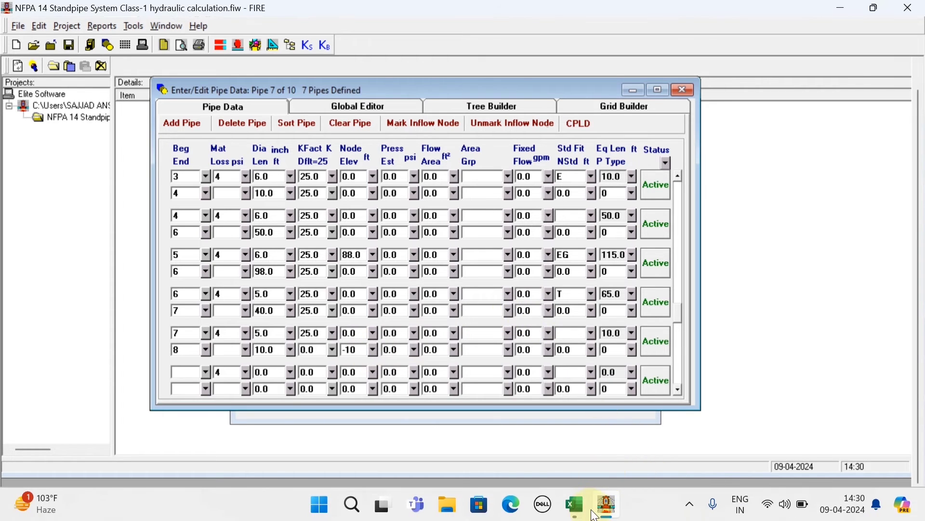
pyautogui.click(575, 505)
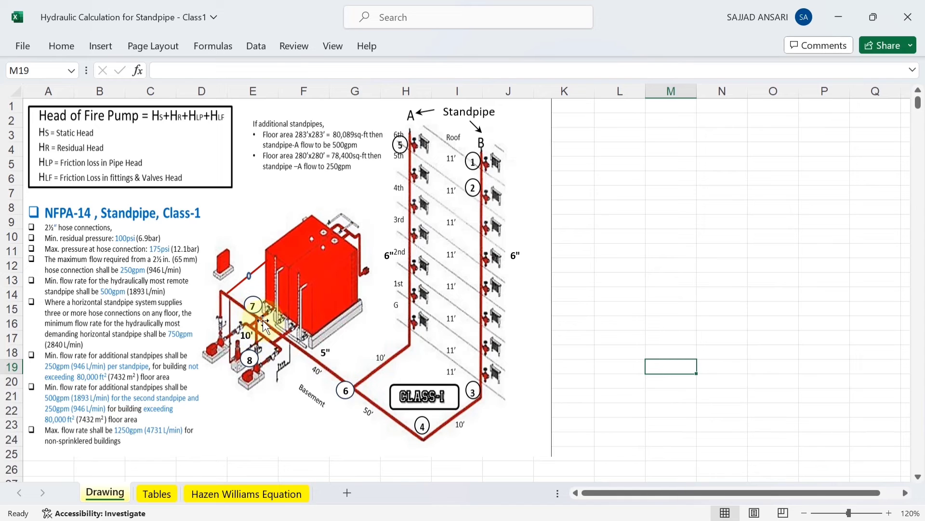
pyautogui.click(608, 504)
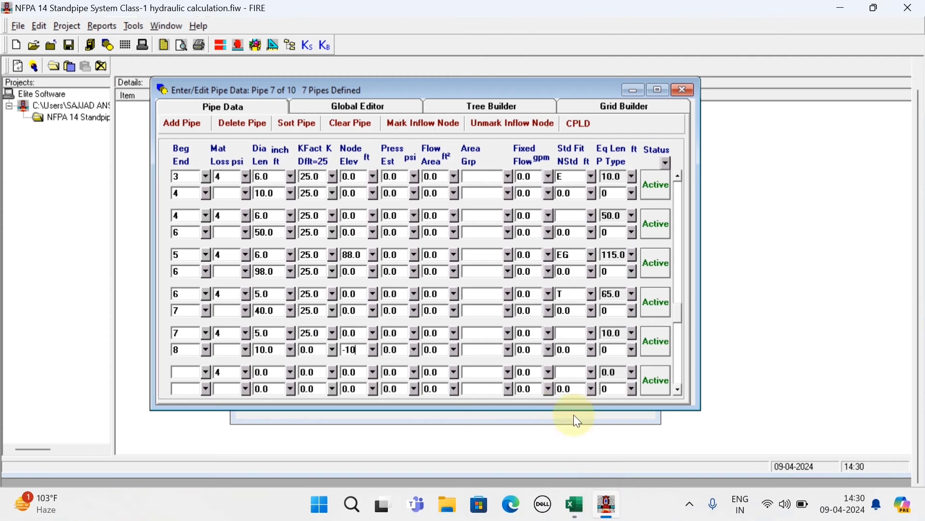
pyautogui.click(595, 333)
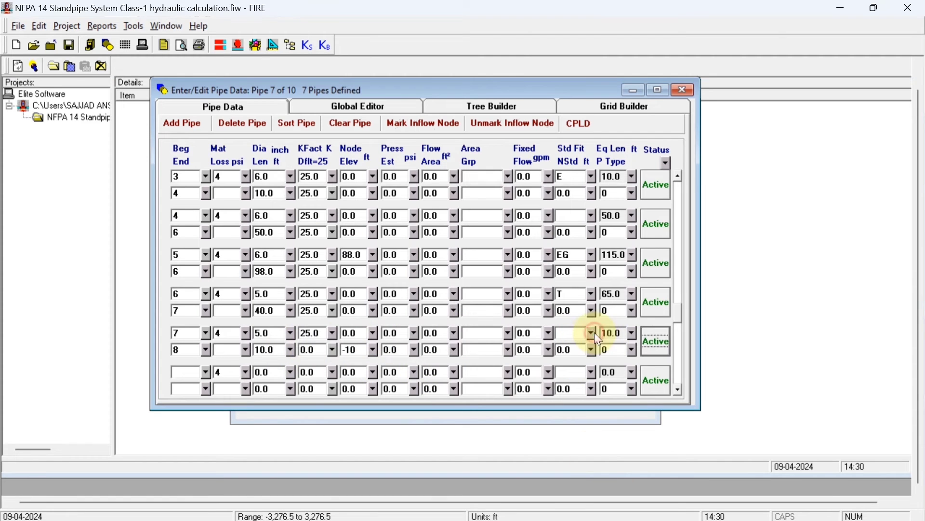
pyautogui.click(653, 296)
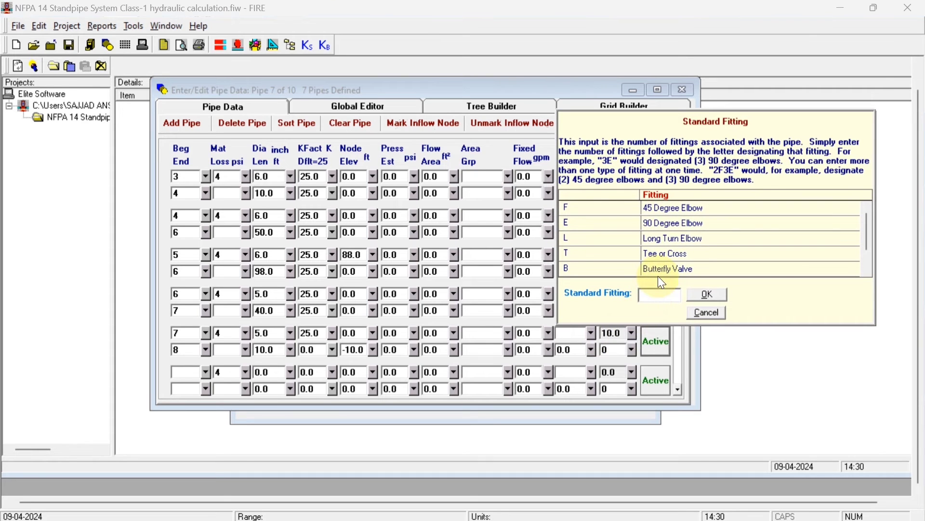
pyautogui.write('GT')
pyautogui.scroll(-1, 669, 227)
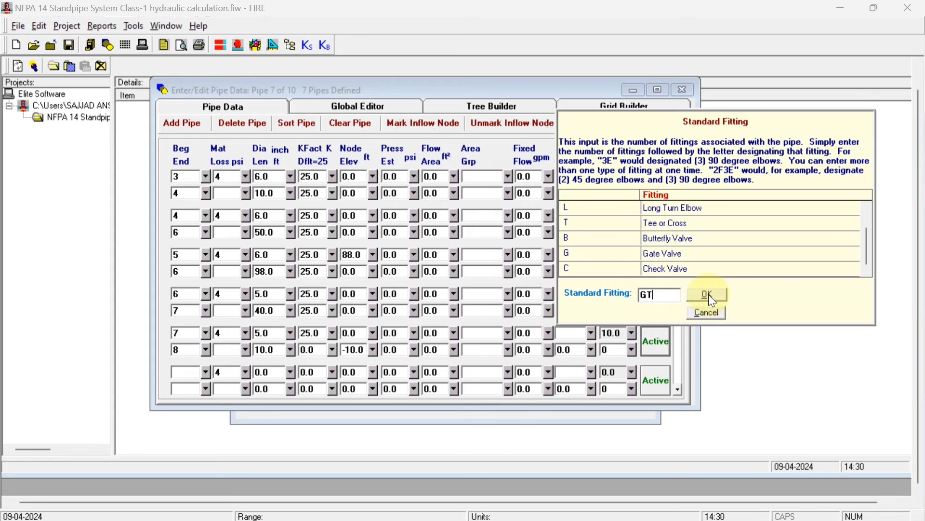
pyautogui.write('C')
pyautogui.click(715, 297)
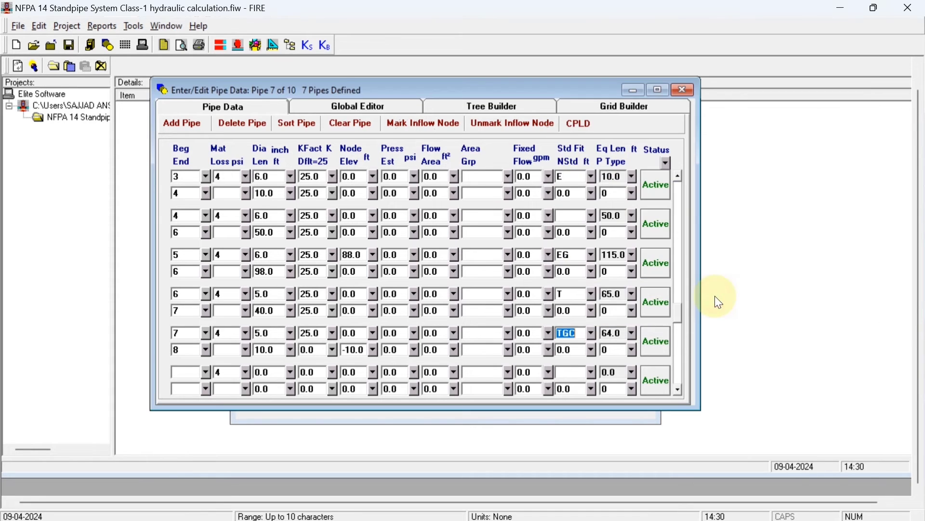
# Step: Mark node 8 as the inflow node and open the calculation settings
pyautogui.doubleClick(181, 353)
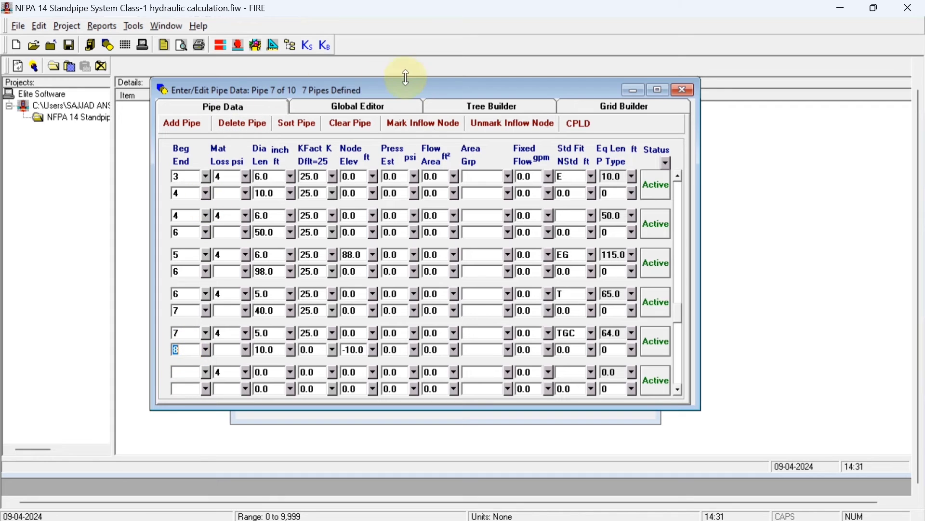
pyautogui.click(420, 126)
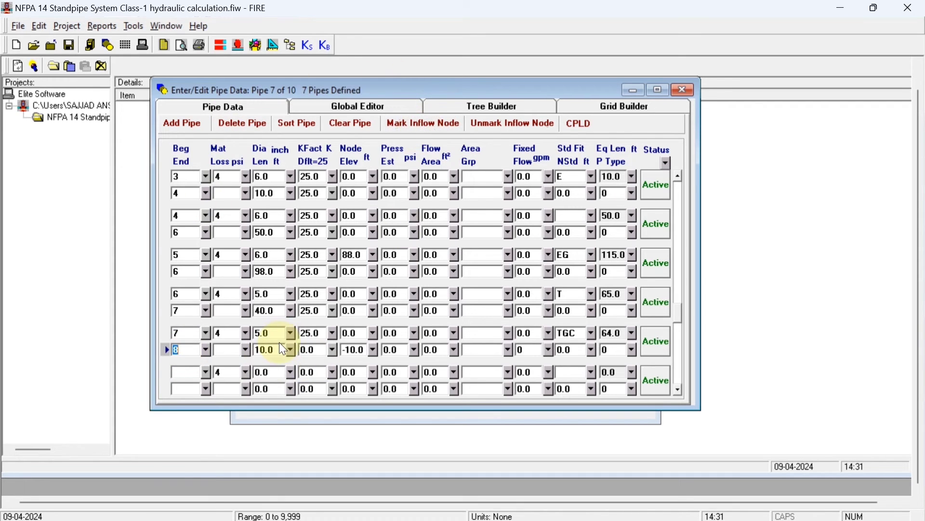
pyautogui.click(144, 45)
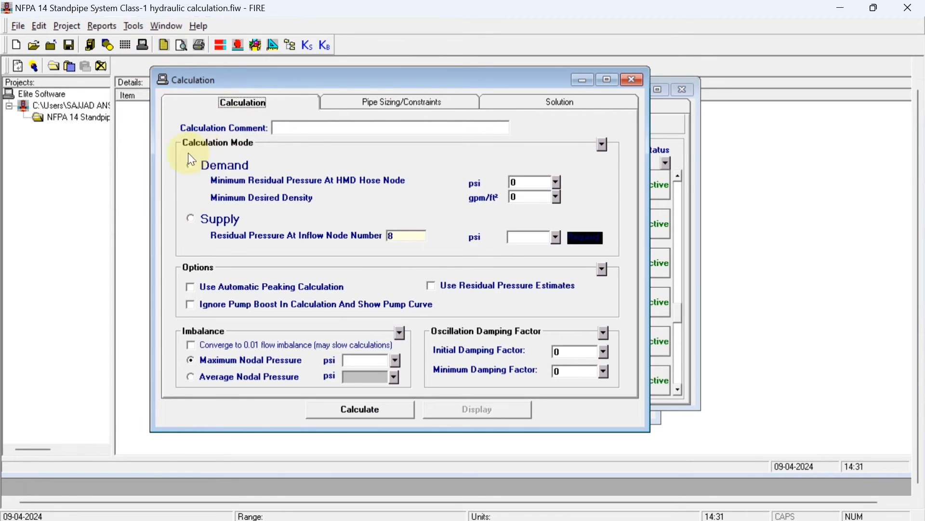
# Step: Choose Demand calculation mode with a 100 psi minimum residual pressure at the HMD hose node and the Light minimum density of 0.1 gpm/ft²
pyautogui.click(192, 168)
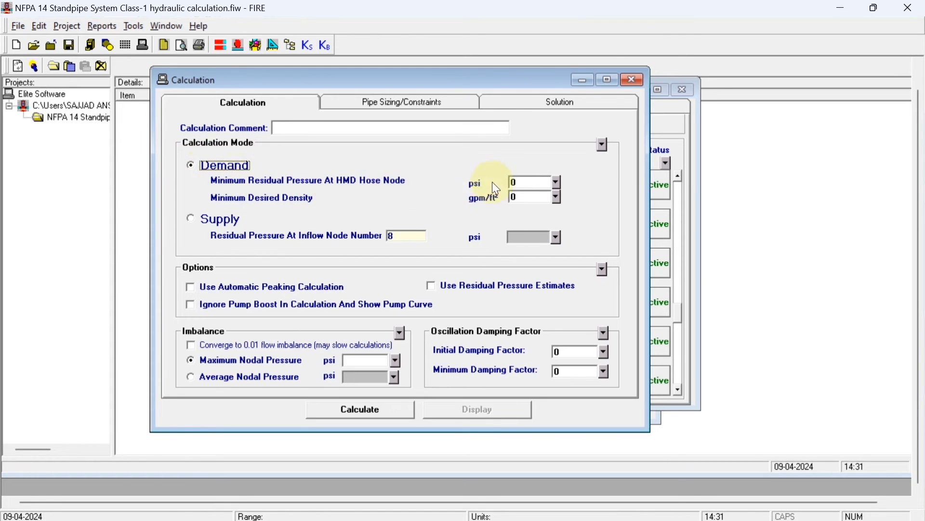
pyautogui.click(533, 181)
pyautogui.write('10')
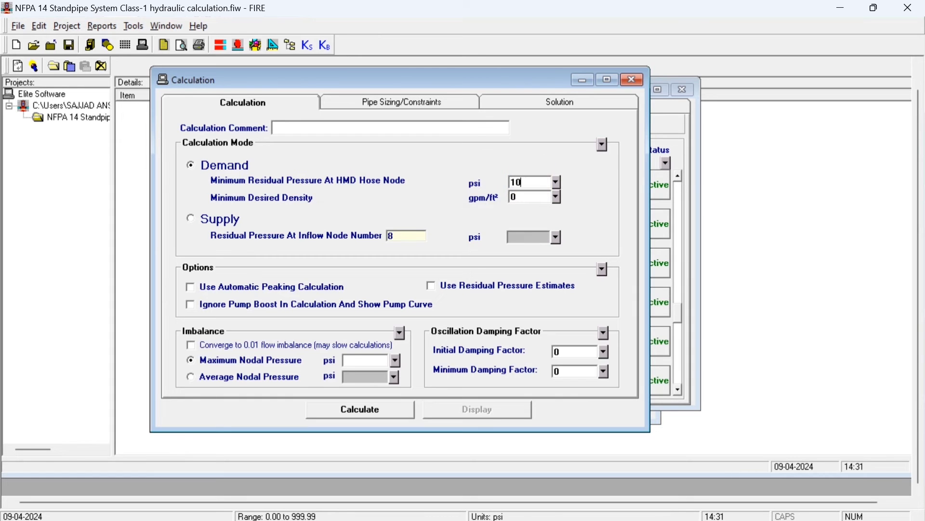
pyautogui.write('0')
pyautogui.click(556, 196)
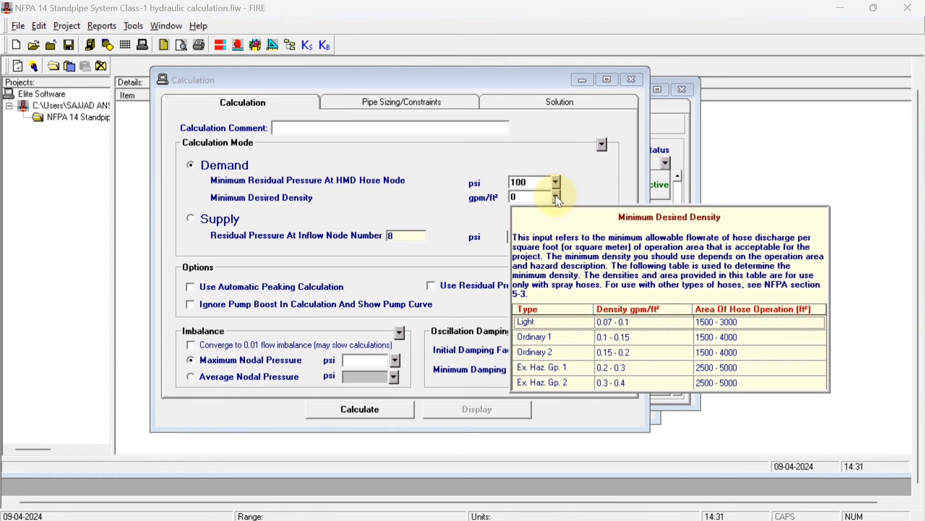
pyautogui.click(562, 323)
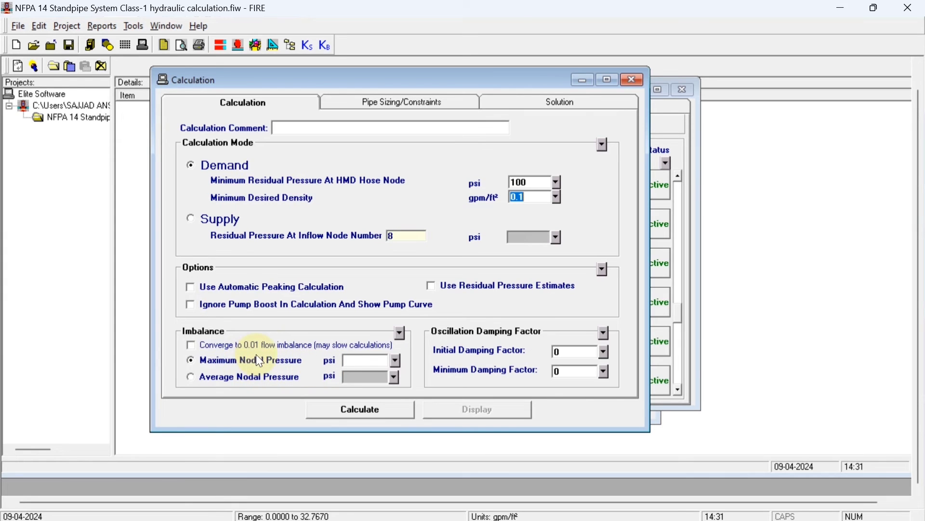
# Step: Set the maximum nodal pressure imbalance to 0.001 psi, with an initial damping factor of 4 and a minimum damping factor of 1
pyautogui.click(354, 361)
pyautogui.write('0.')
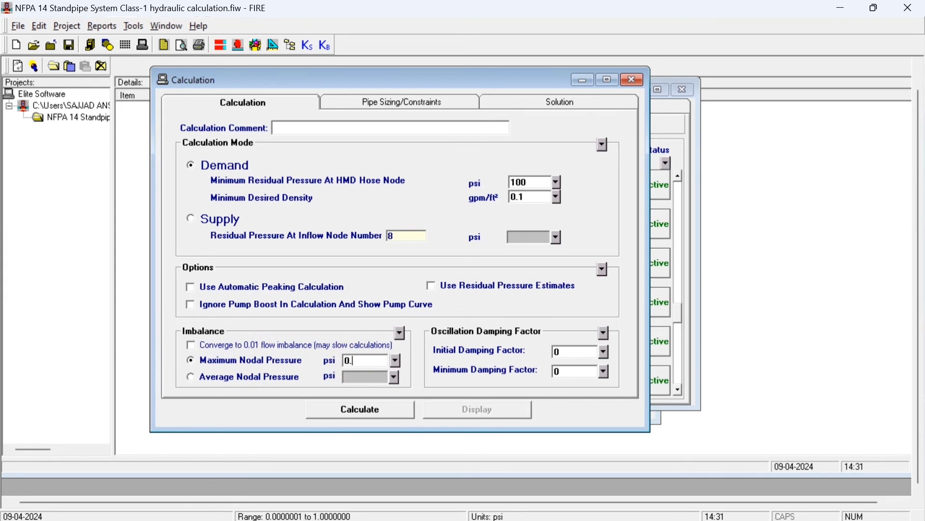
pyautogui.write('001')
pyautogui.click(605, 352)
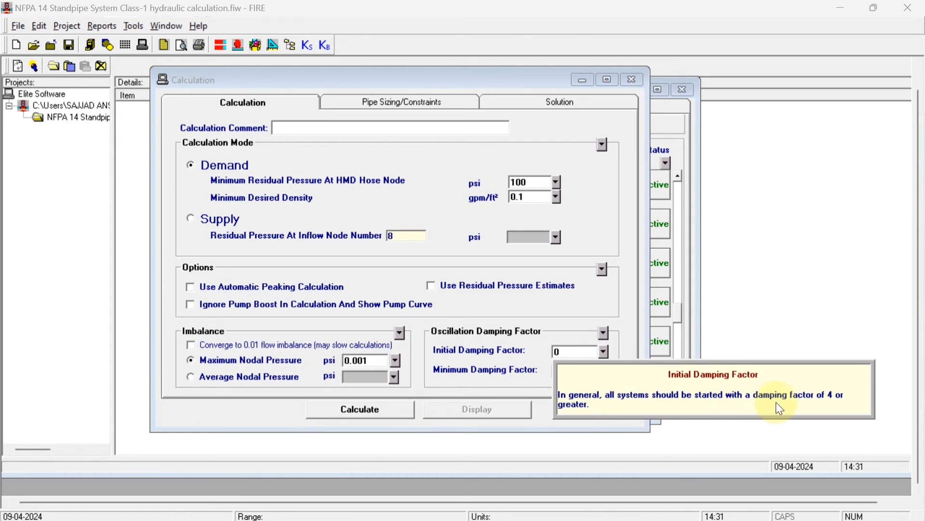
pyautogui.click(559, 352)
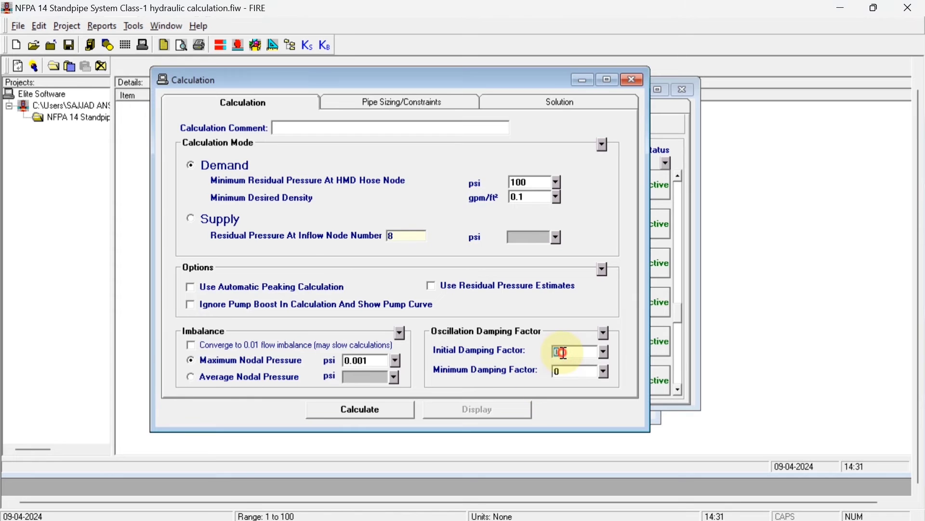
pyautogui.write('4')
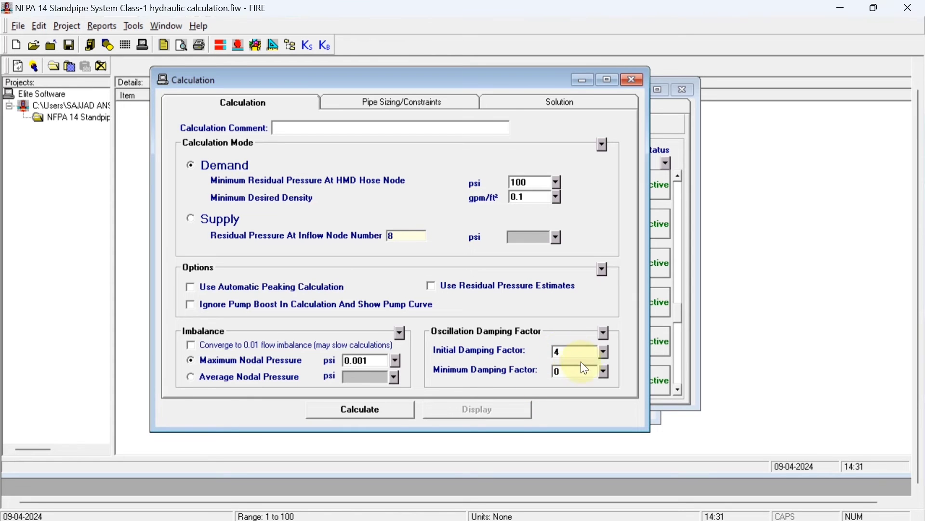
pyautogui.click(606, 372)
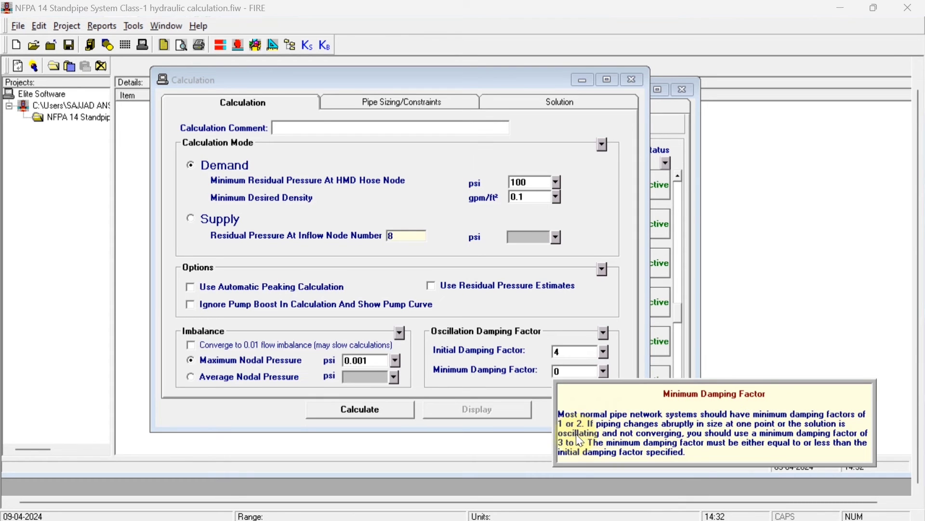
pyautogui.click(566, 372)
pyautogui.write('1')
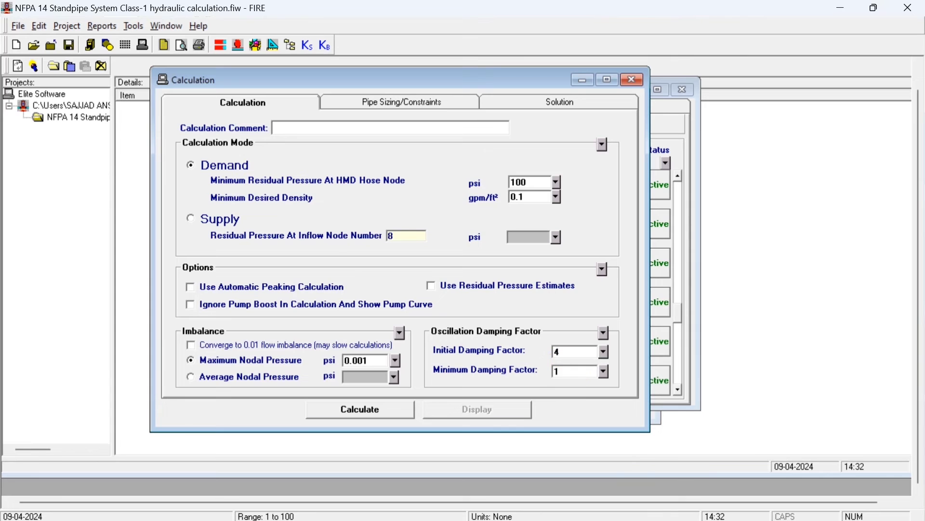
# Step: Try to run the Demand calculation, and glance at the pipe data before returning to the calculation settings
pyautogui.click(365, 409)
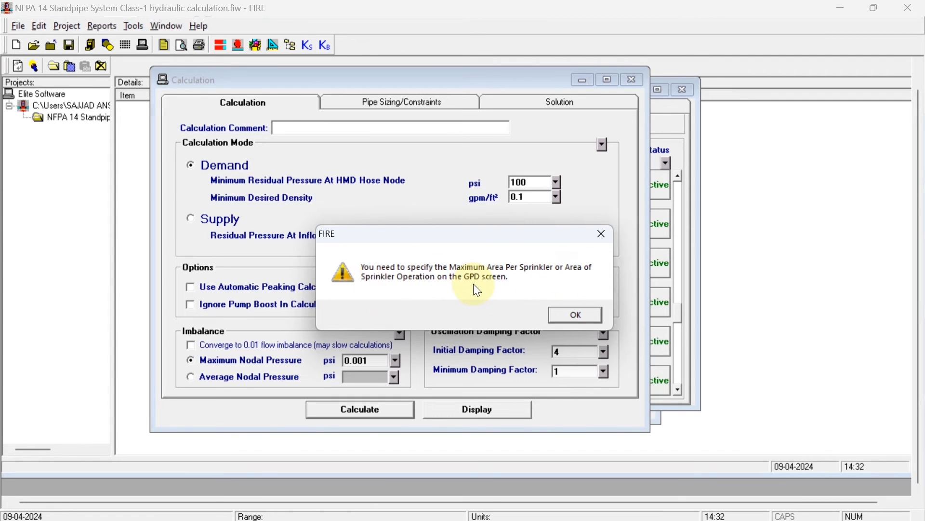
pyautogui.click(582, 322)
pyautogui.click(360, 409)
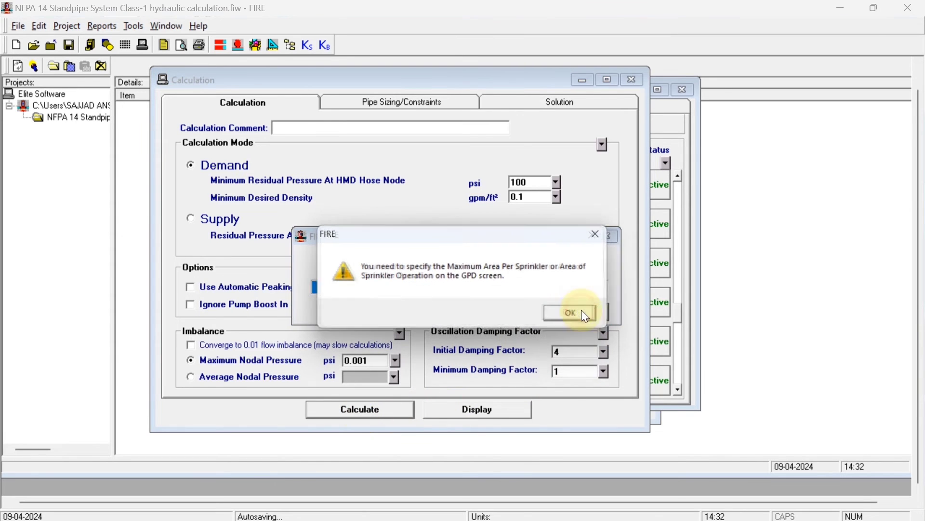
pyautogui.click(586, 318)
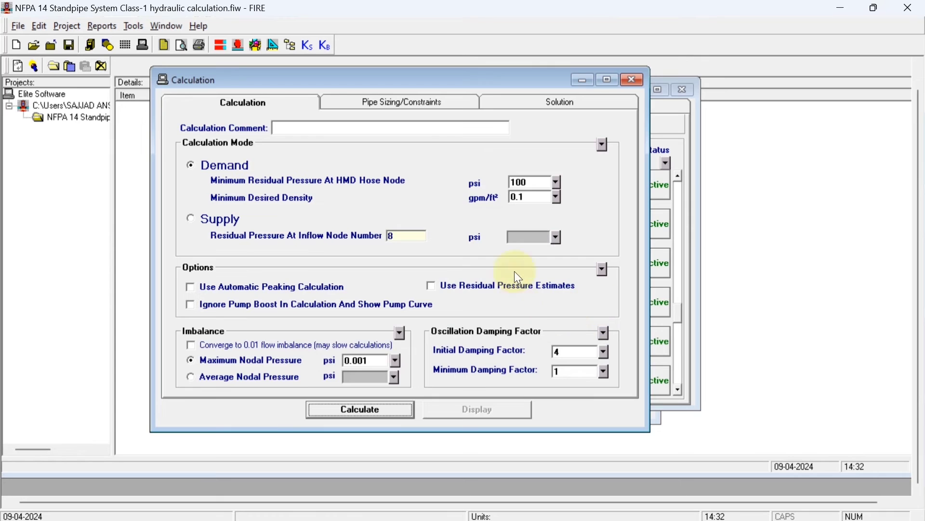
pyautogui.click(582, 80)
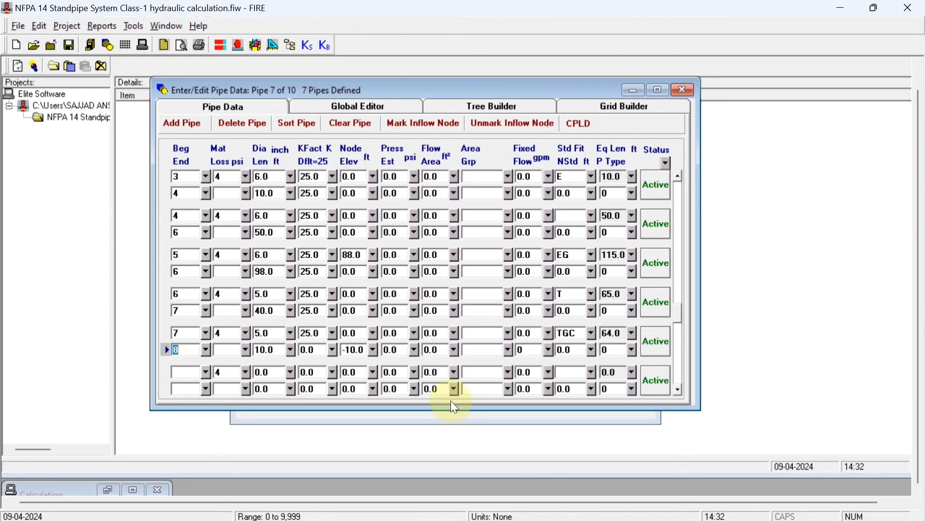
pyautogui.click(141, 45)
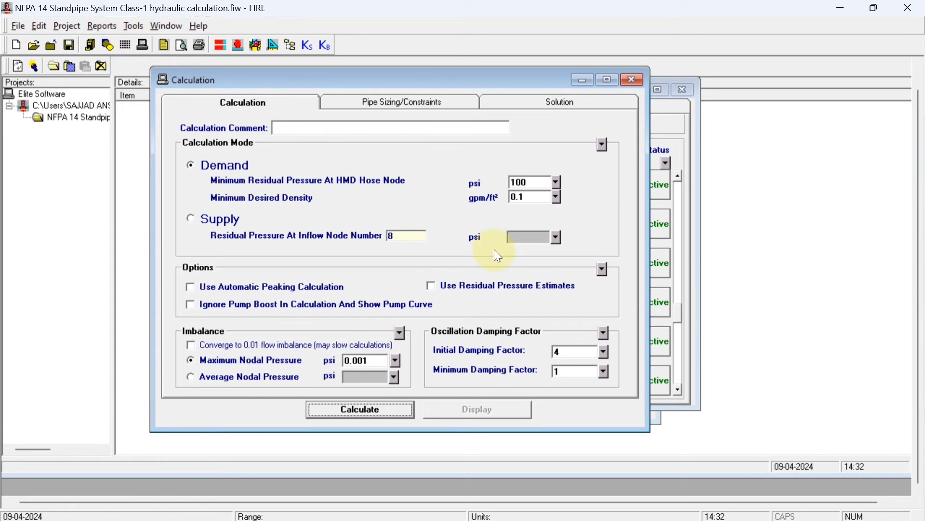
# Step: Set the minimum desired density to 0 gpm/ft² and run the hydraulic calculation
pyautogui.click(558, 197)
pyautogui.click(533, 196)
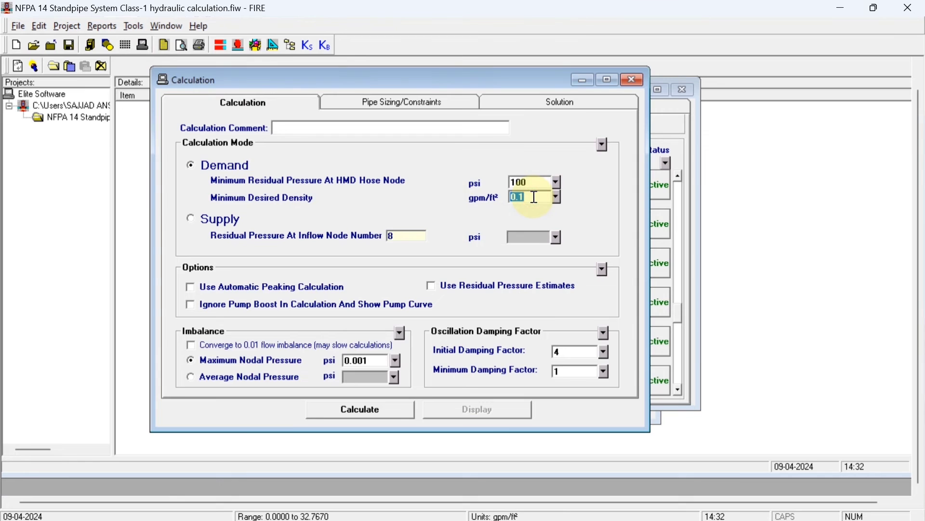
pyautogui.write('0')
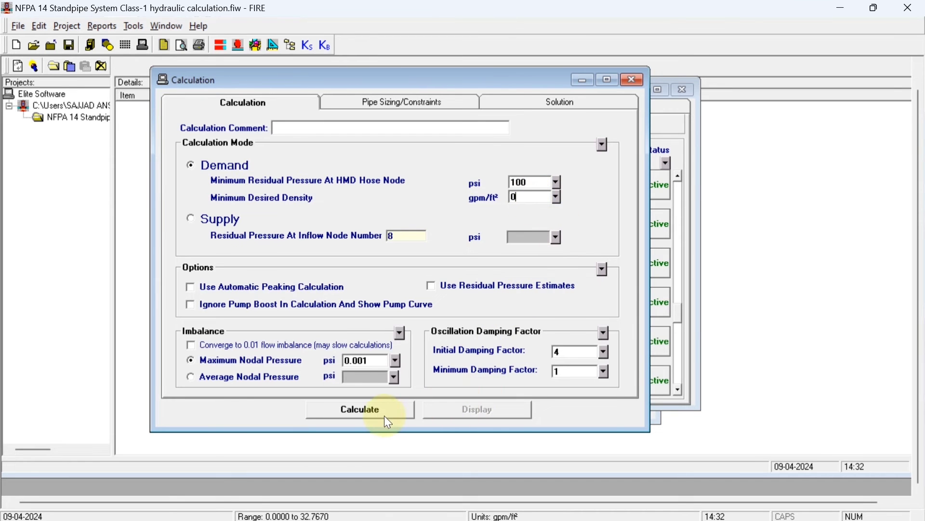
pyautogui.click(369, 410)
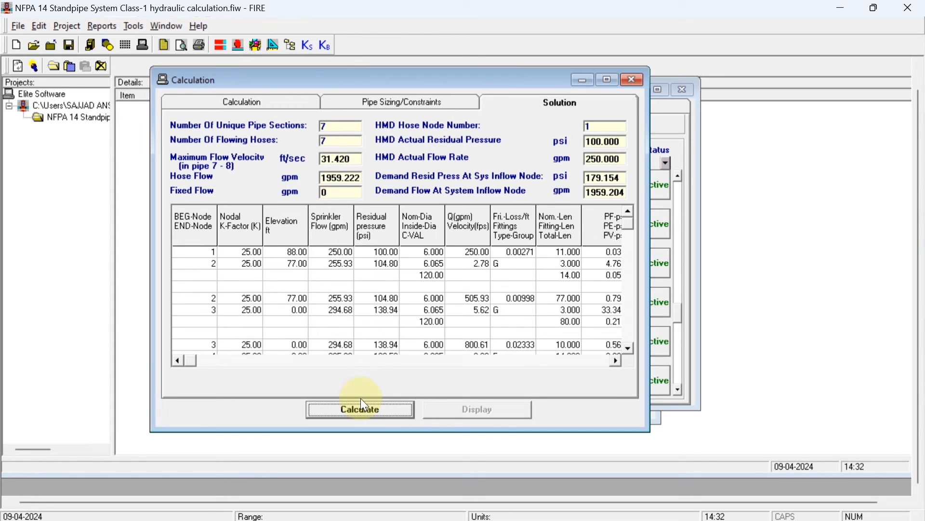
# Step: Review the solution's pressures and flows, comparing them with the calculation settings and the NFPA-14 flow requirements on the Excel drawing
pyautogui.click(244, 103)
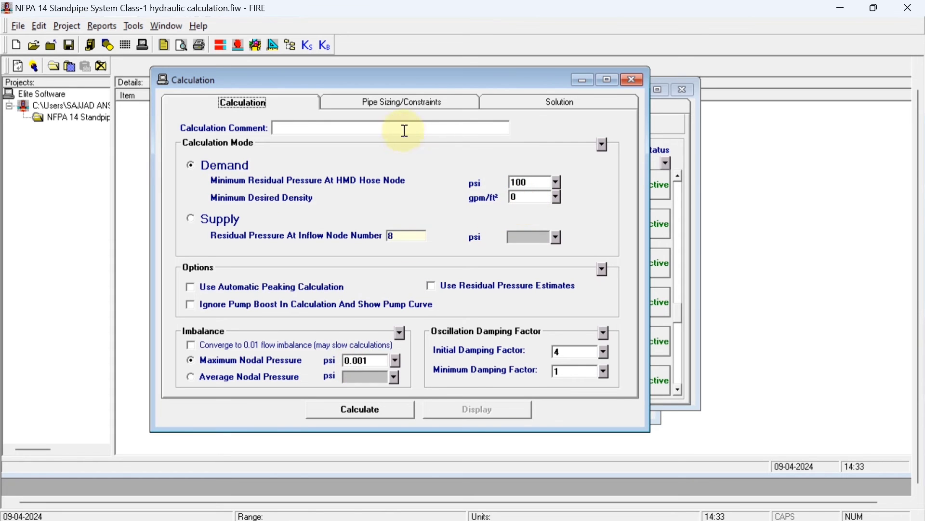
pyautogui.click(544, 106)
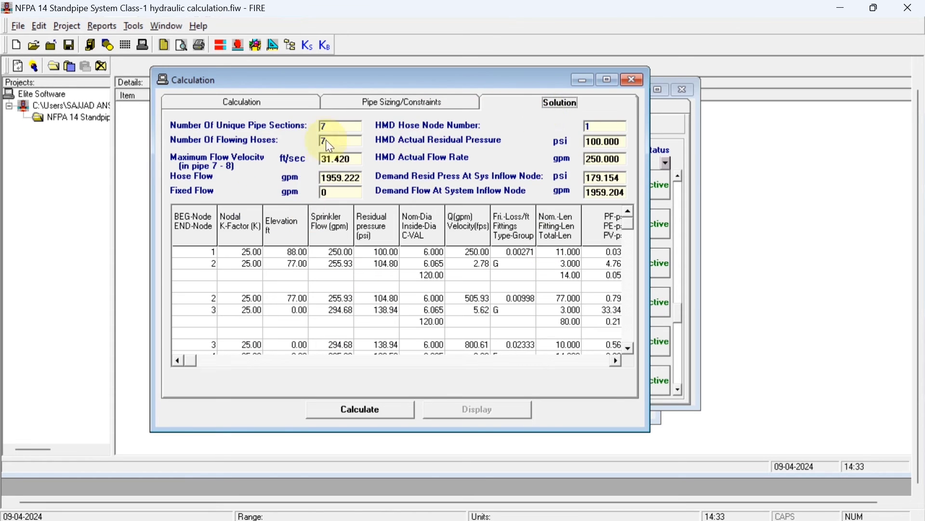
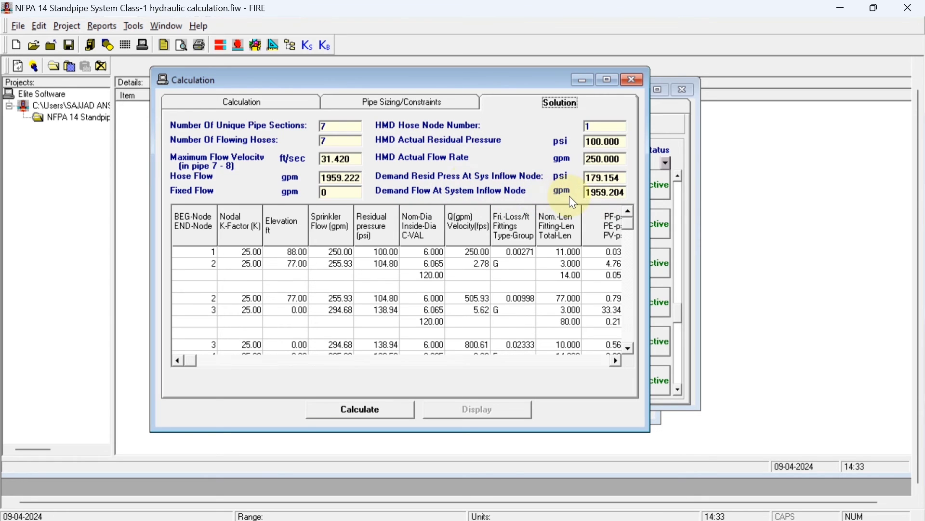
pyautogui.click(575, 503)
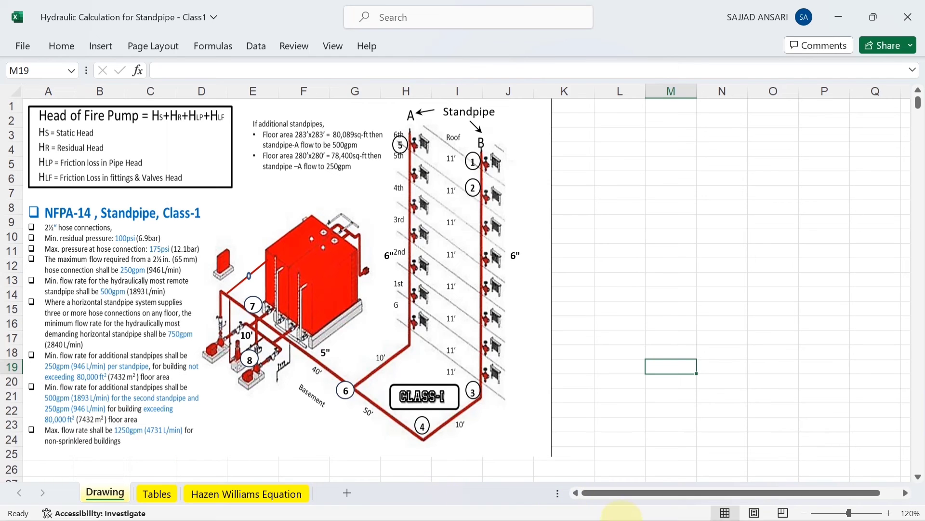
pyautogui.click(610, 507)
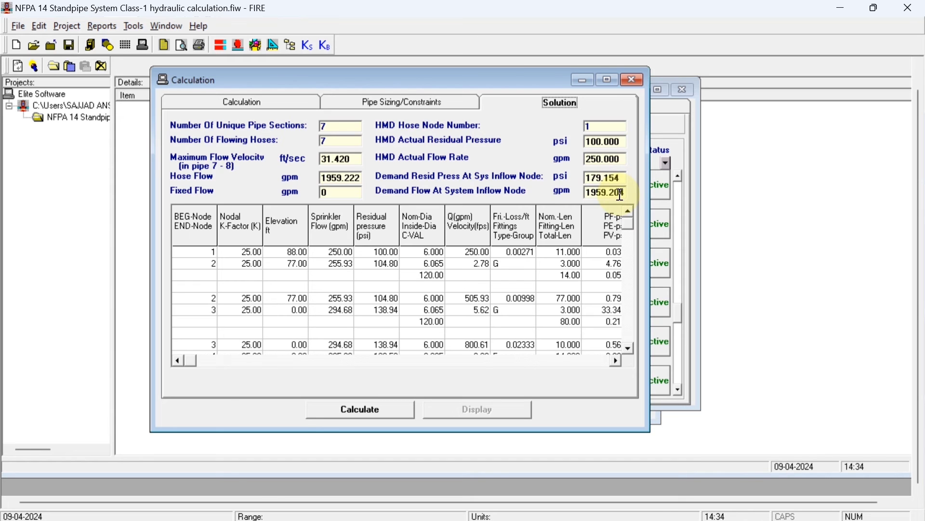
pyautogui.moveTo(646, 515)
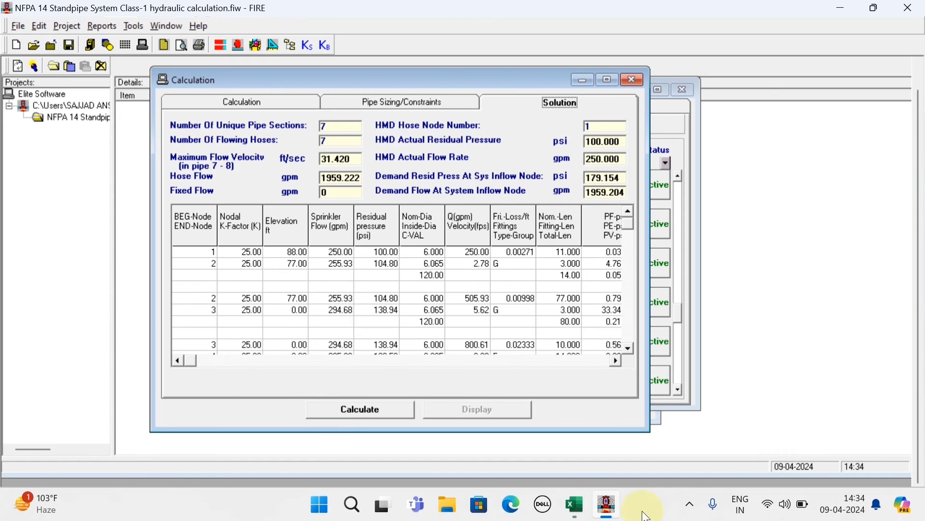
pyautogui.click(575, 505)
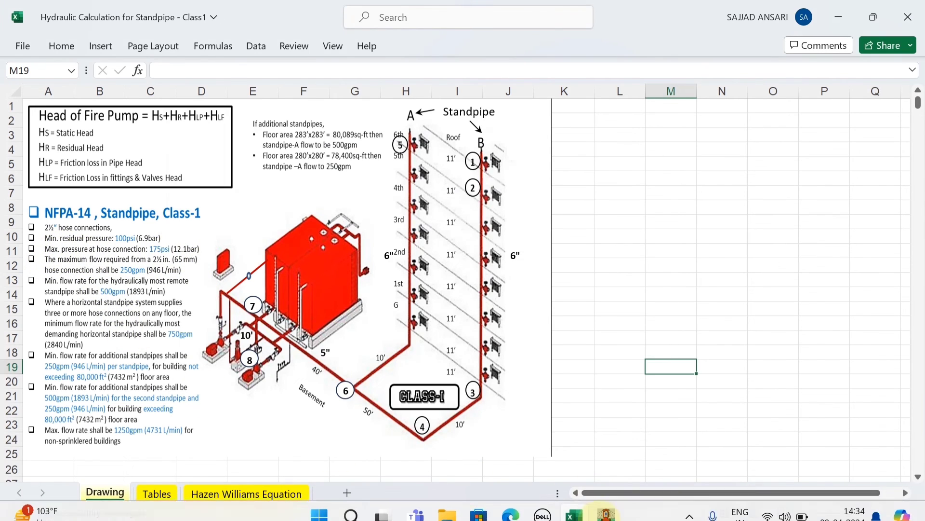
pyautogui.click(606, 514)
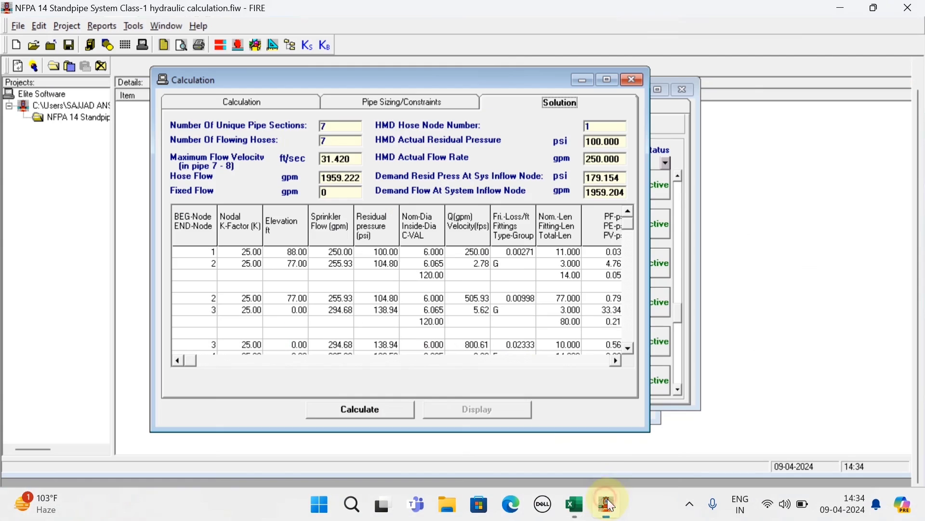
# Step: Rerun the calculation and send the reports to Microsoft Print to PDF on Letter paper in portrait orientation
pyautogui.click(346, 410)
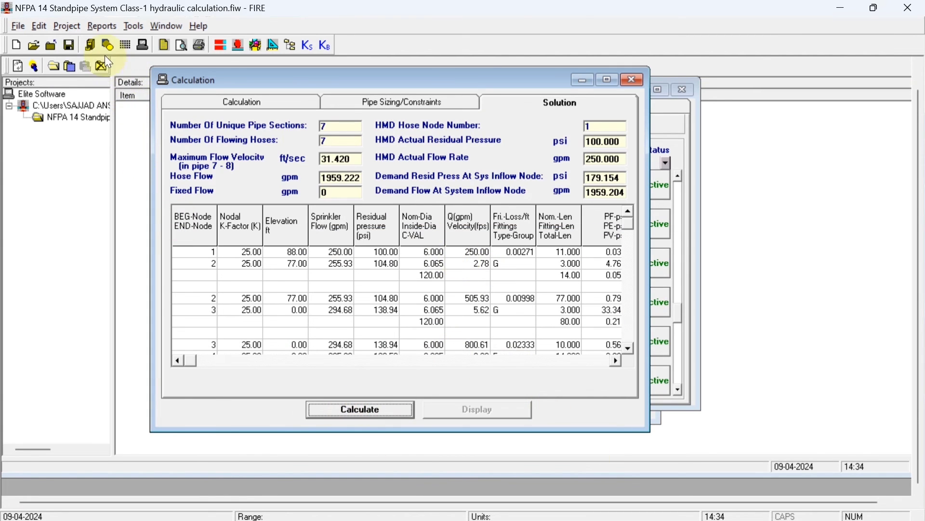
pyautogui.click(100, 30)
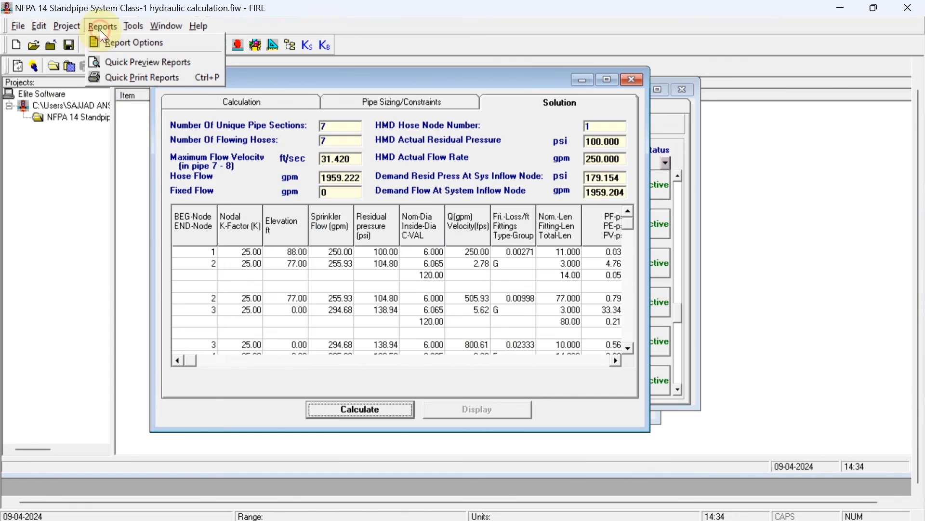
pyautogui.click(110, 81)
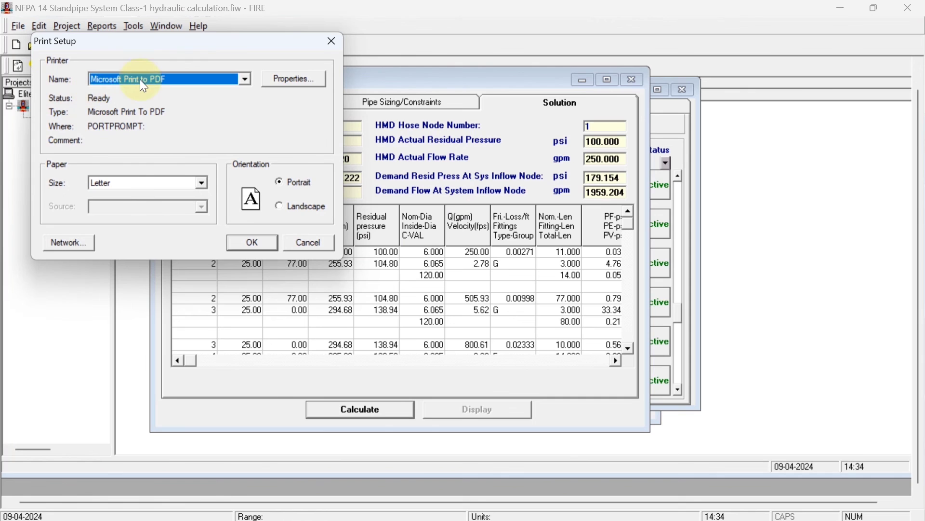
pyautogui.click(242, 247)
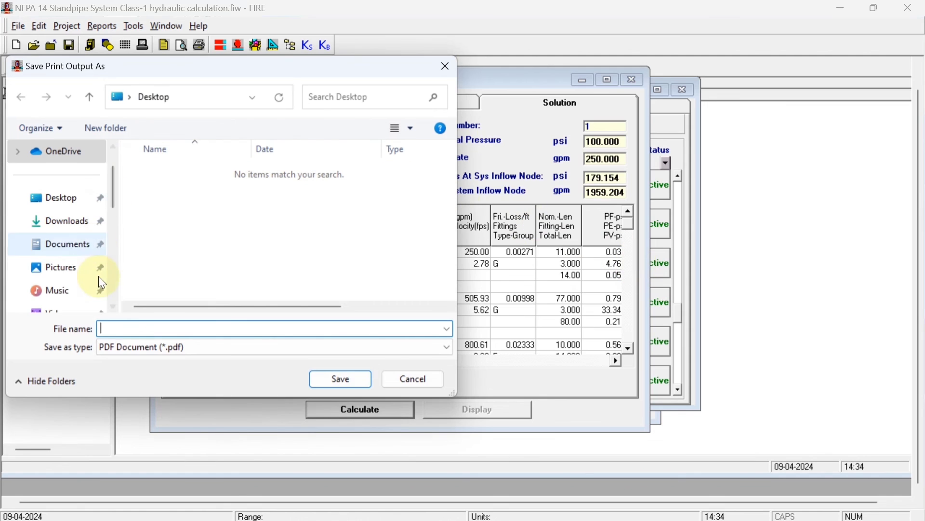
# Step: Save the printed report as a PDF on the Desktop, named NFPA 14 Standpipe System Class-1 hydraulic calculation
pyautogui.click(61, 198)
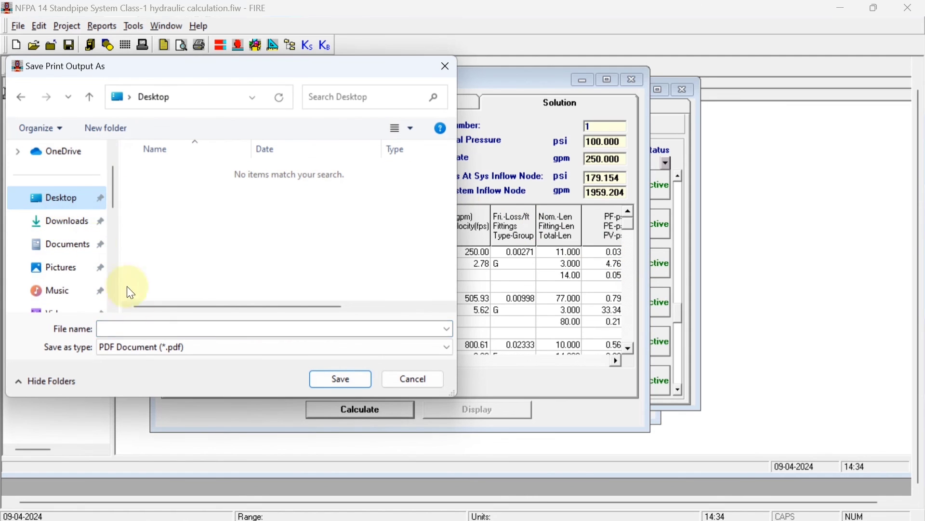
pyautogui.click(127, 330)
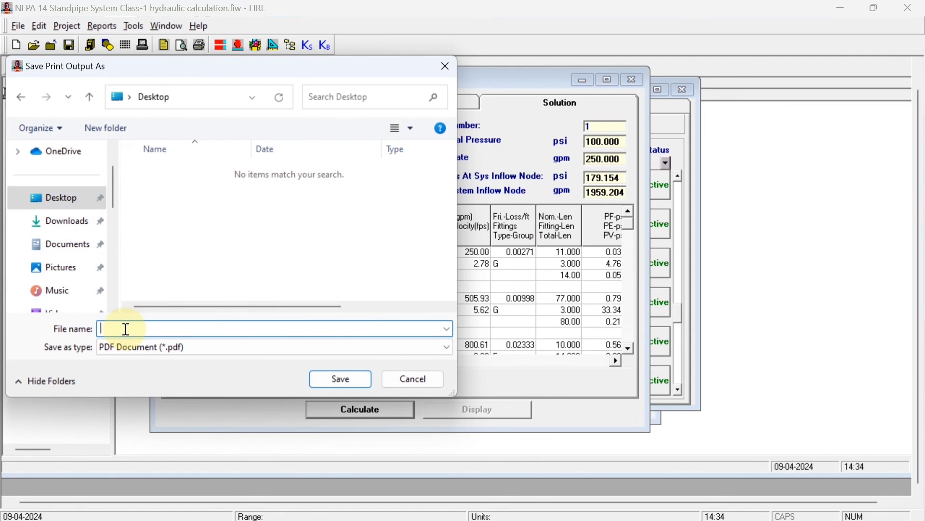
pyautogui.write('NFPA')
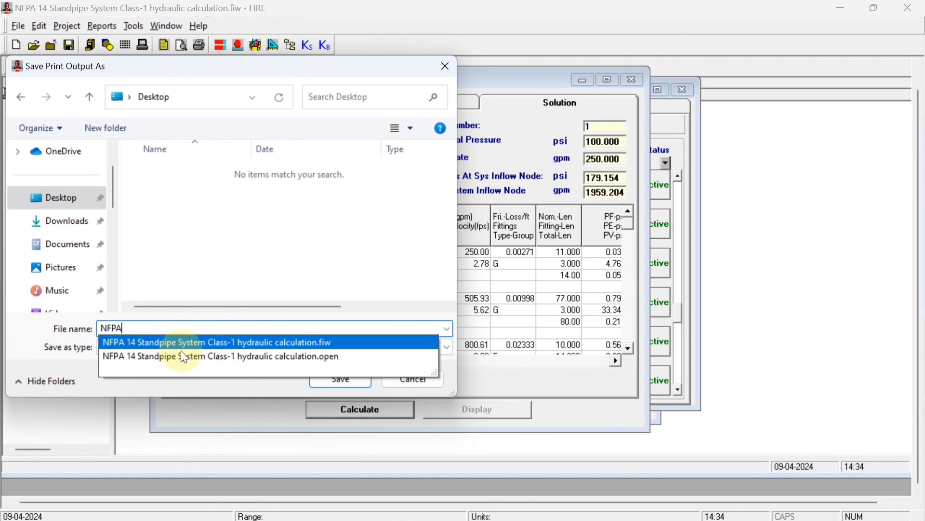
pyautogui.click(284, 342)
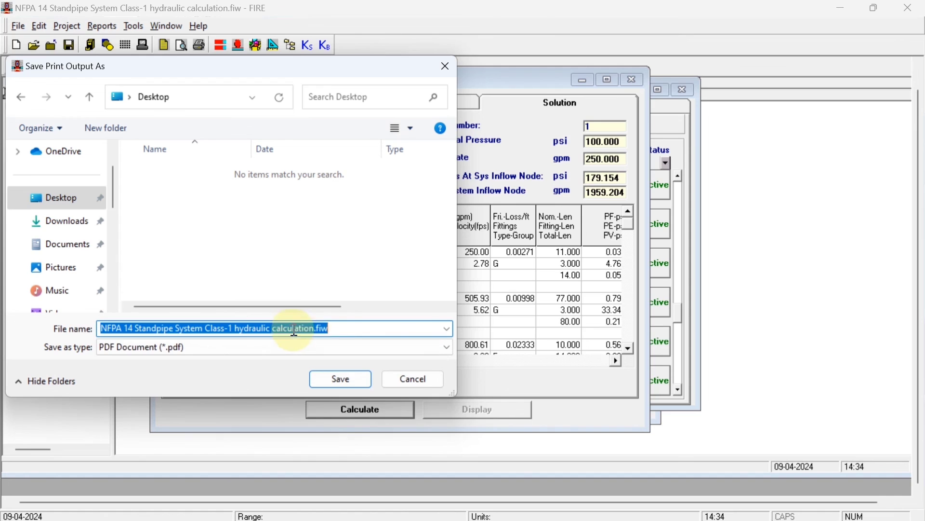
pyautogui.click(332, 328)
pyautogui.press('BackSpace')
pyautogui.press('BackSpace')
pyautogui.press('BackSpace')
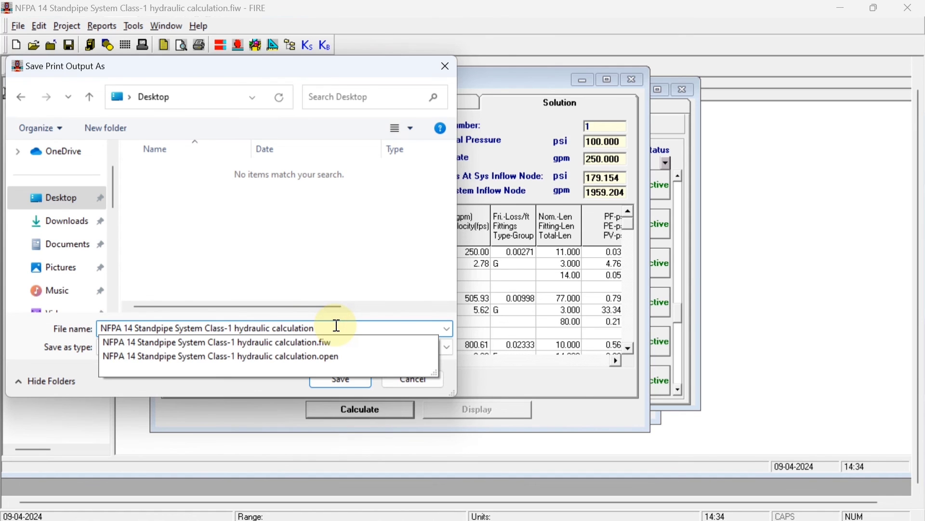
pyautogui.click(339, 383)
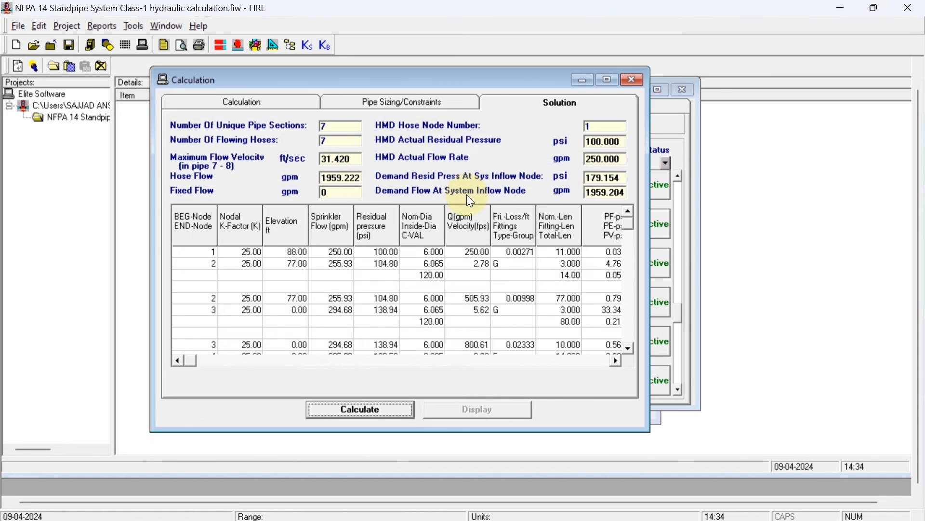
# Step: Open the saved NFPA 14 Standpipe System Class-1 hydraulic calculation PDF from the Desktop folder in File Explorer
pyautogui.moveTo(470, 511)
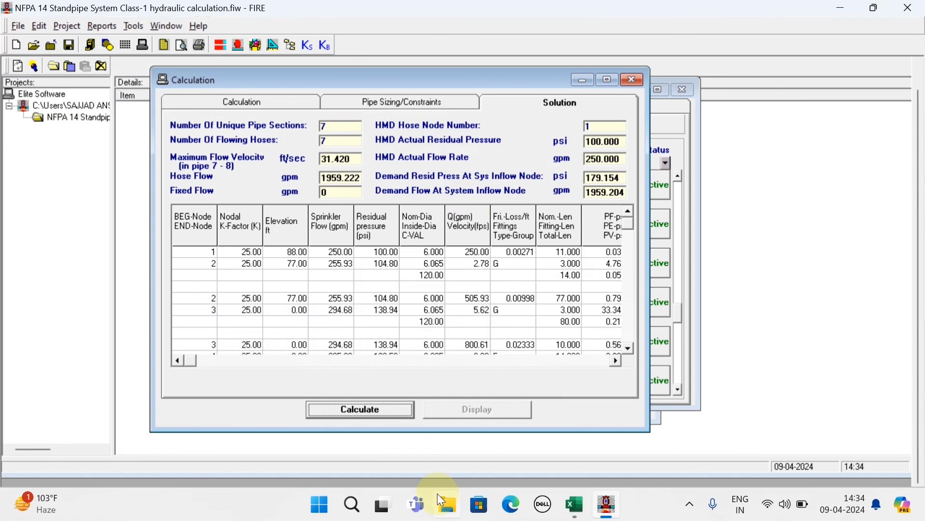
pyautogui.click(451, 506)
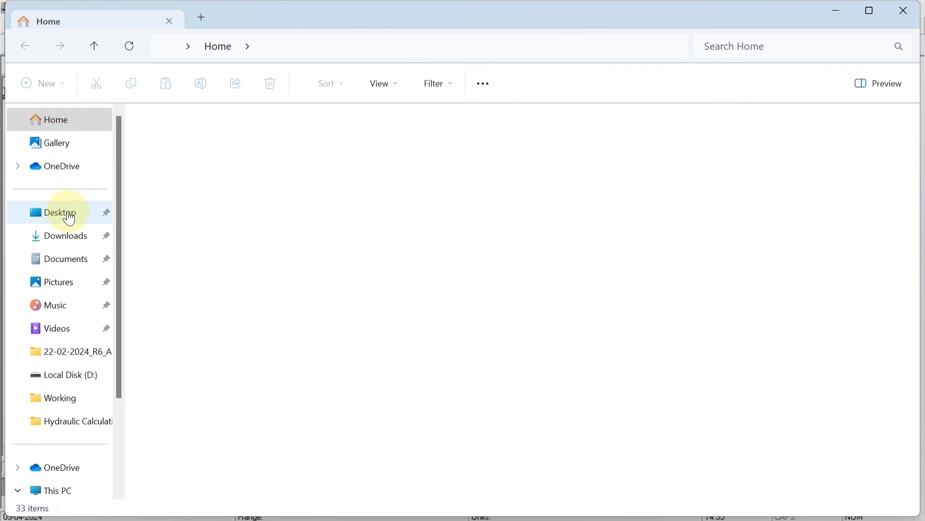
pyautogui.click(63, 213)
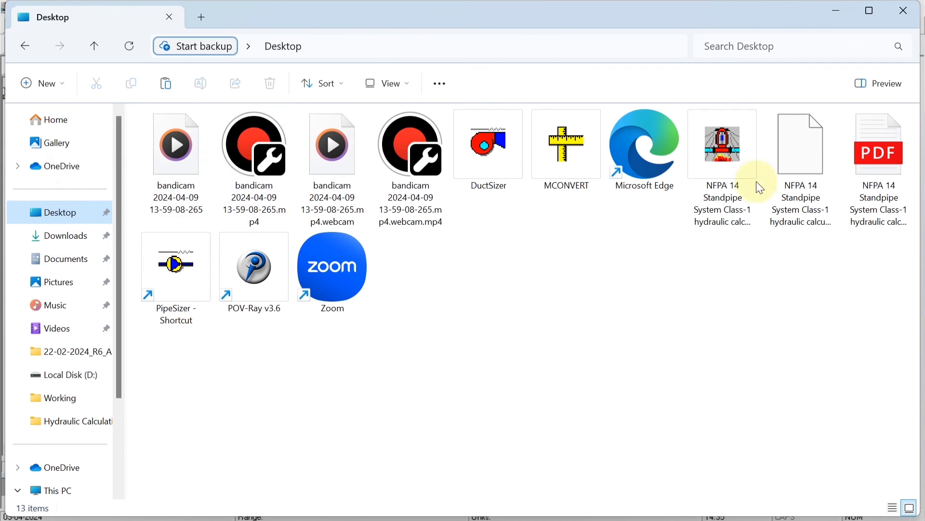
pyautogui.doubleClick(885, 193)
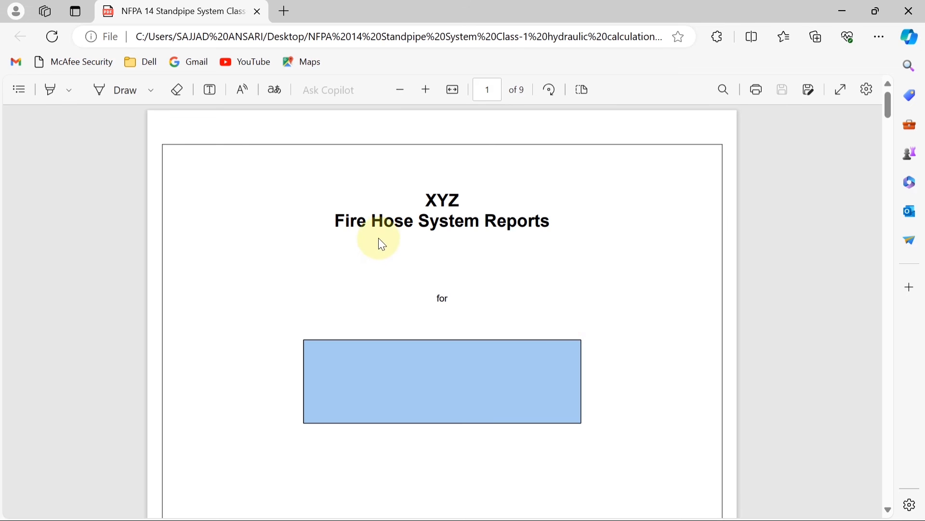
# Step: Review the General Project Data Report, including the general, project, water supply test and calculation project data
pyautogui.scroll(-2, 497, 242)
pyautogui.scroll(-12, 497, 241)
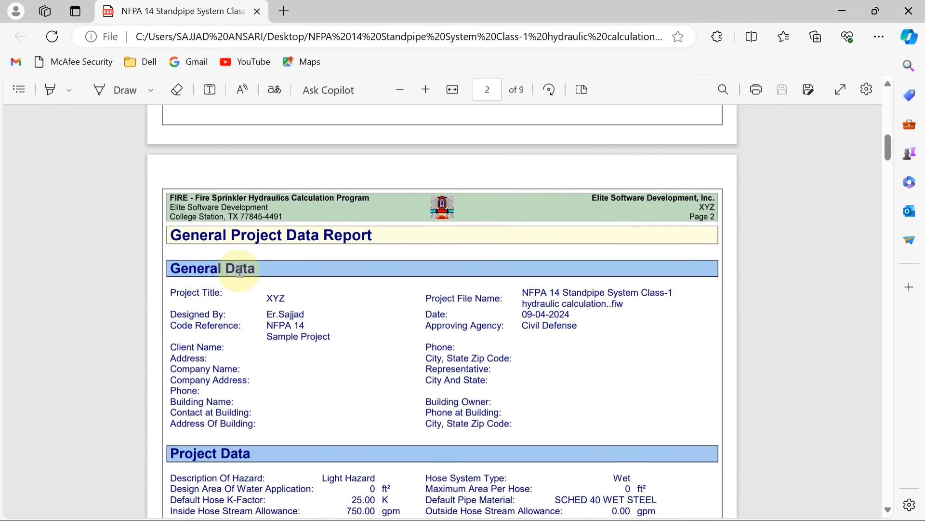
pyautogui.scroll(-1, 332, 251)
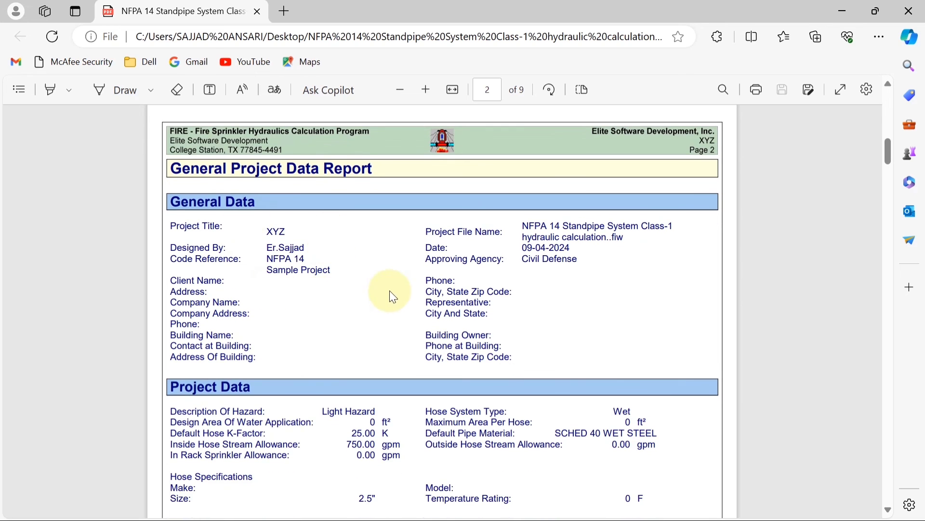
pyautogui.scroll(-2, 389, 291)
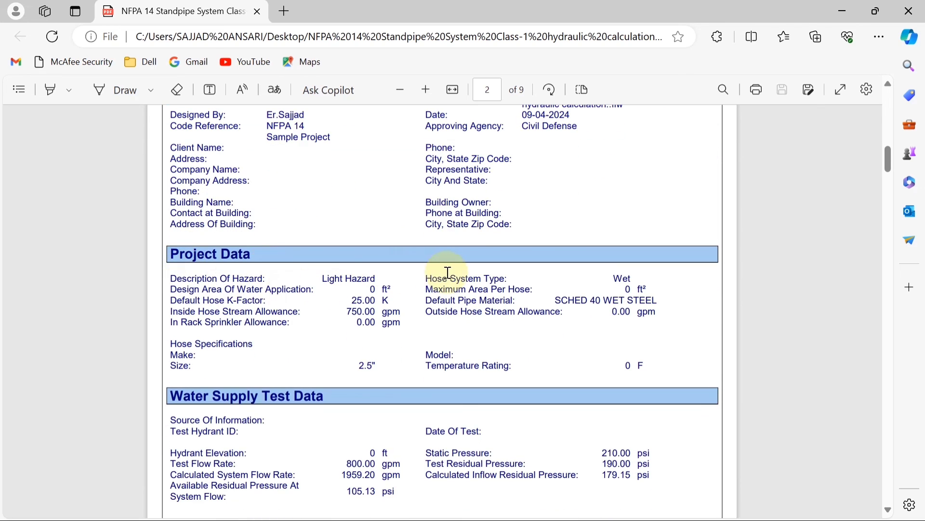
pyautogui.scroll(-1, 448, 273)
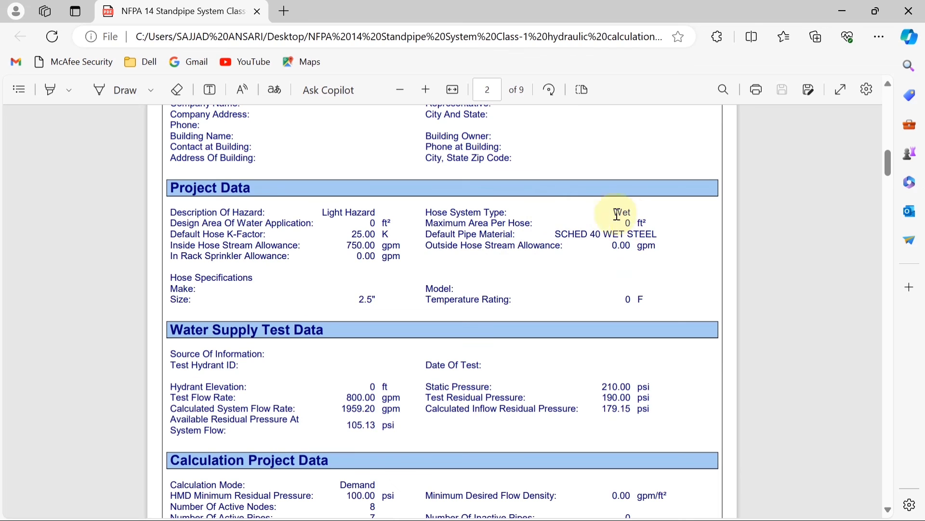
pyautogui.scroll(-1, 362, 237)
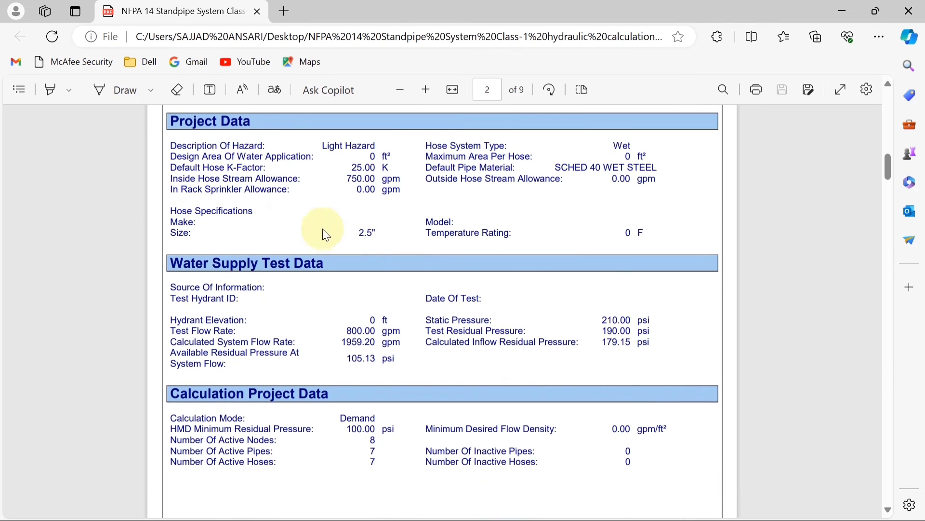
pyautogui.scroll(-1, 375, 260)
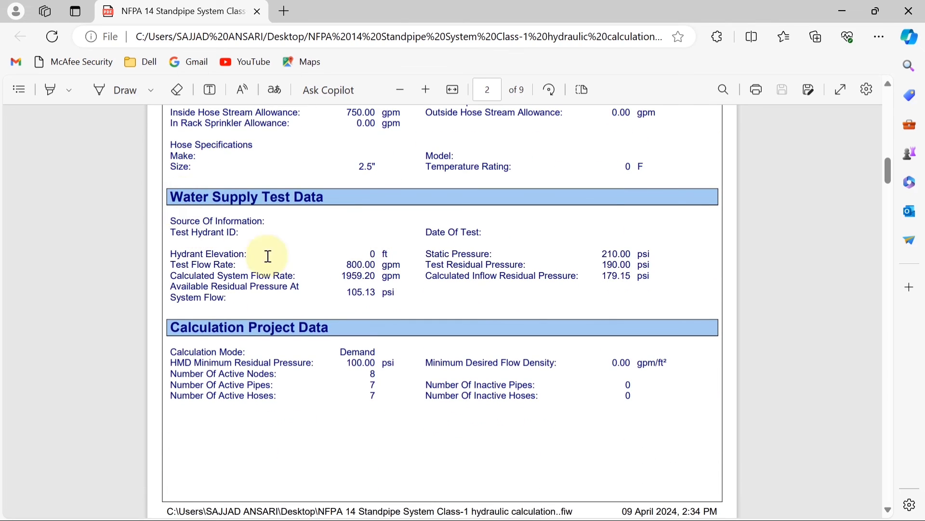
pyautogui.scroll(-1, 422, 251)
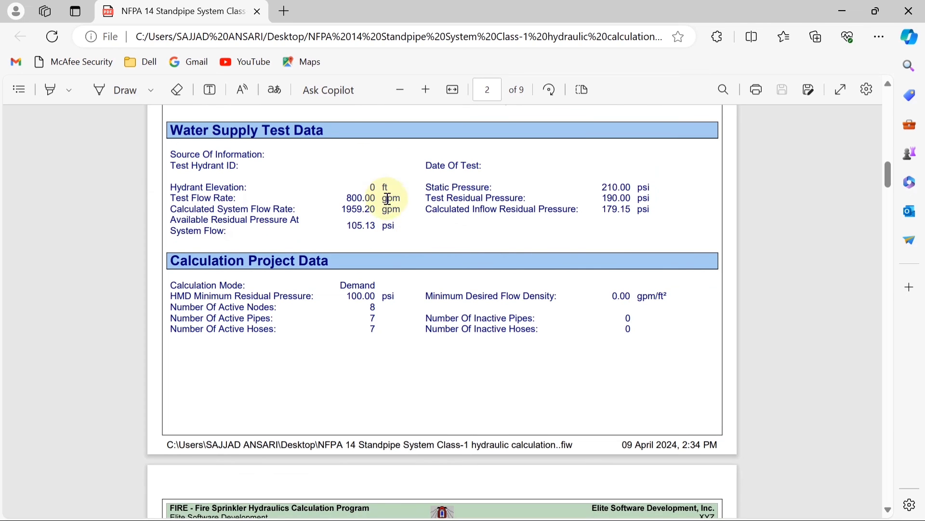
pyautogui.scroll(-2, 377, 231)
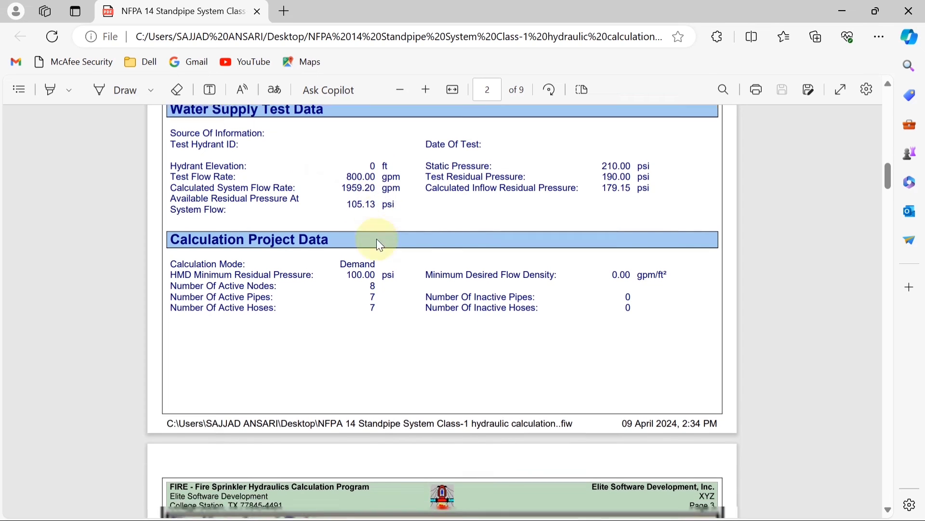
pyautogui.scroll(-1, 378, 242)
# Step: Skim the fire hose input and output data, and examine the hose, flow velocity and imbalance, and overall network summaries
pyautogui.scroll(-15, 378, 242)
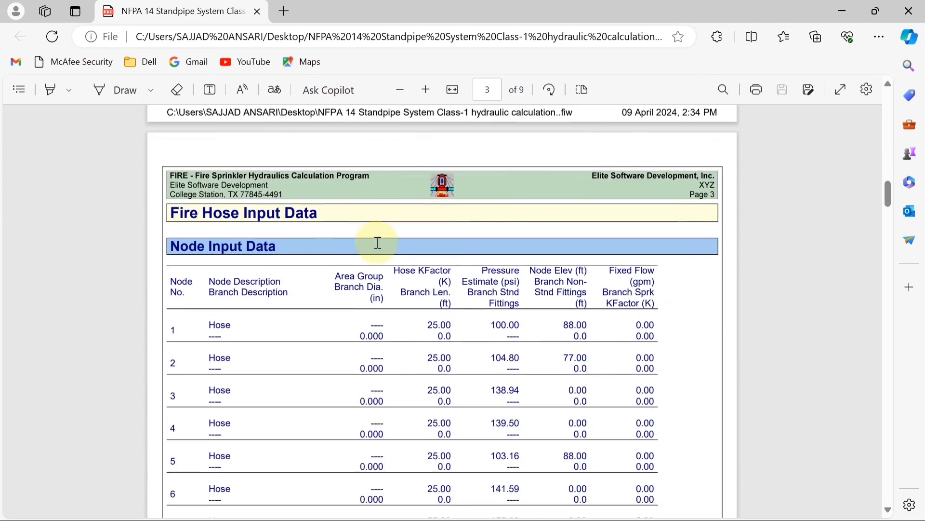
pyautogui.scroll(-20, 378, 245)
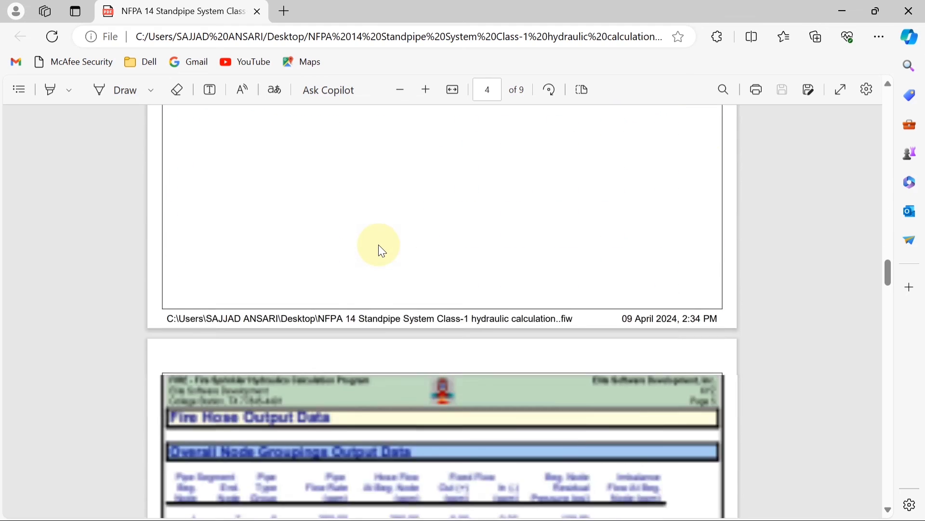
pyautogui.scroll(-20, 379, 245)
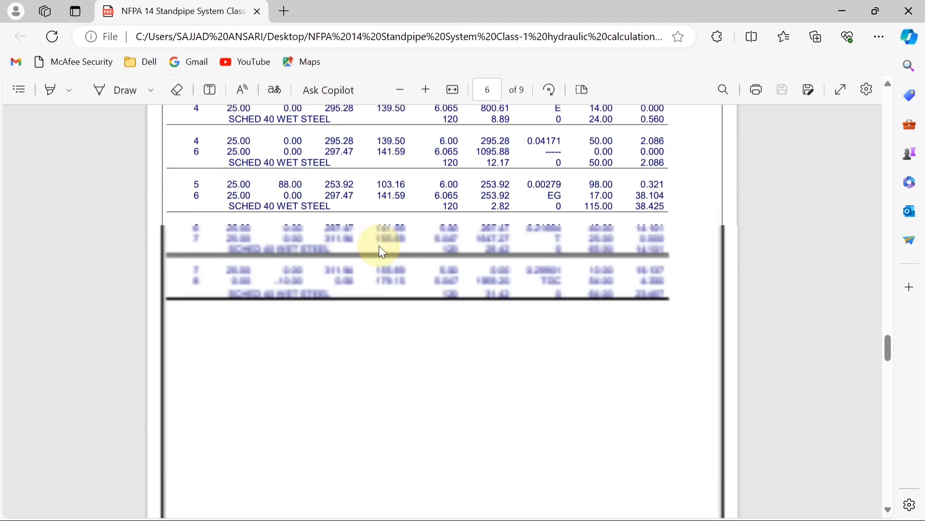
pyautogui.scroll(-2, 394, 289)
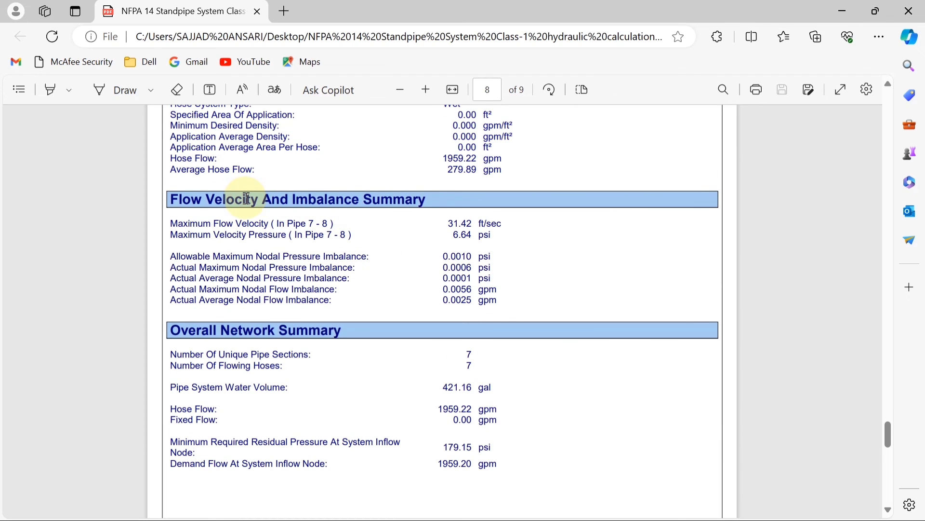
pyautogui.scroll(2, 237, 190)
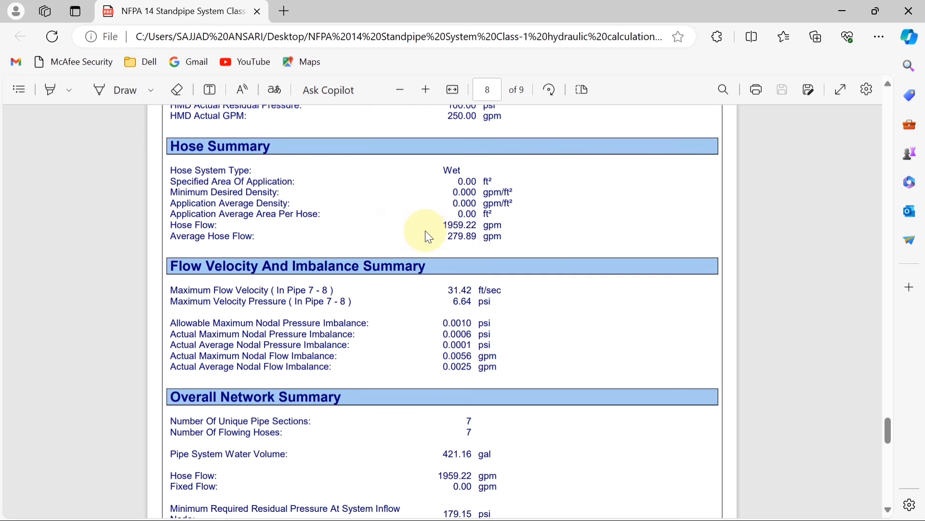
pyautogui.scroll(-3, 265, 274)
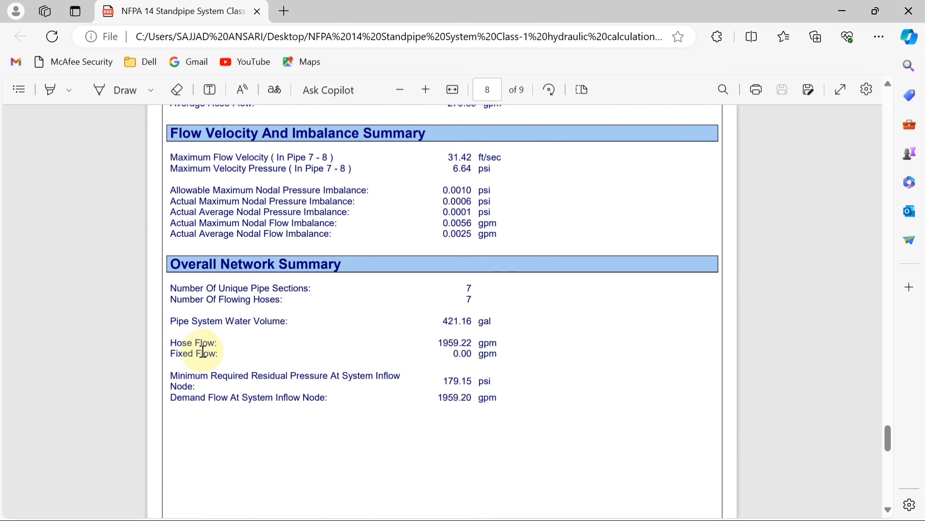
pyautogui.scroll(-2, 203, 353)
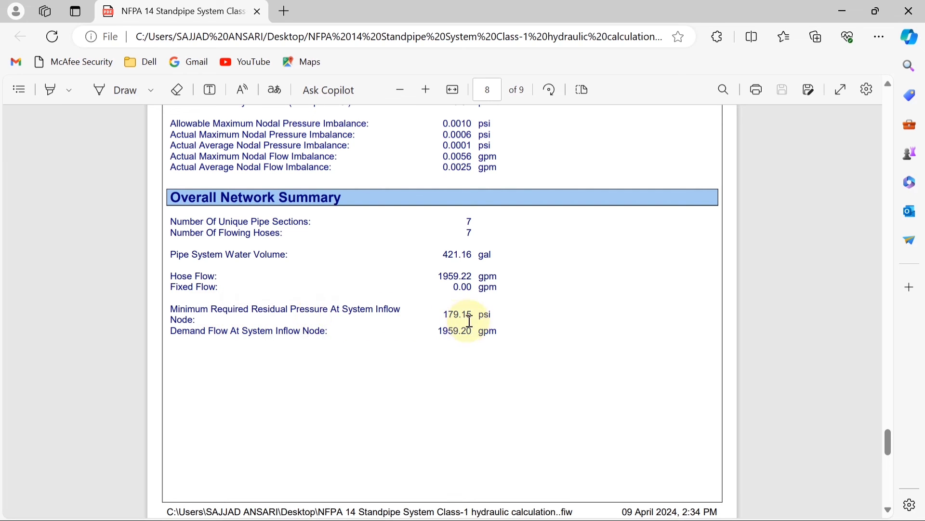
# Step: Examine the Hydraulic Supply/Demand Graph and its supply and demand curve data on the report's last page
pyautogui.scroll(-10, 444, 317)
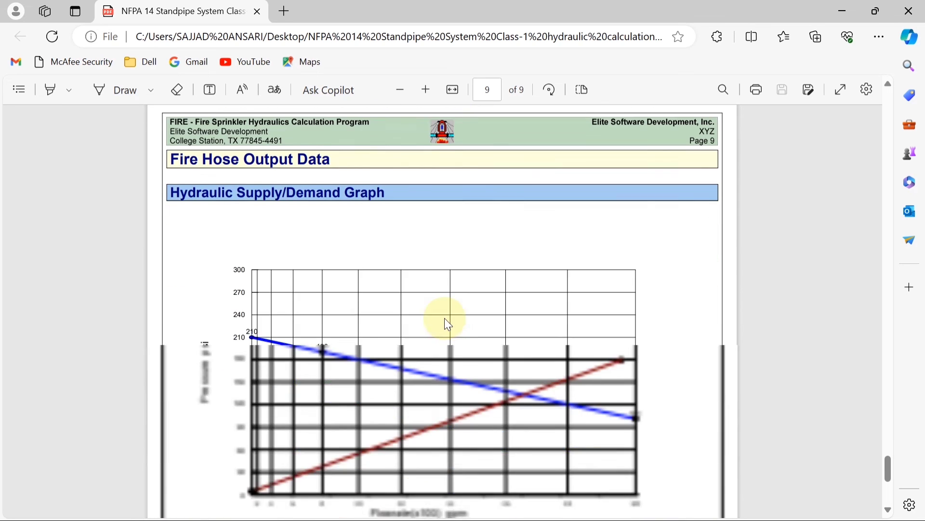
pyautogui.scroll(-3, 442, 315)
pyautogui.scroll(3, 440, 314)
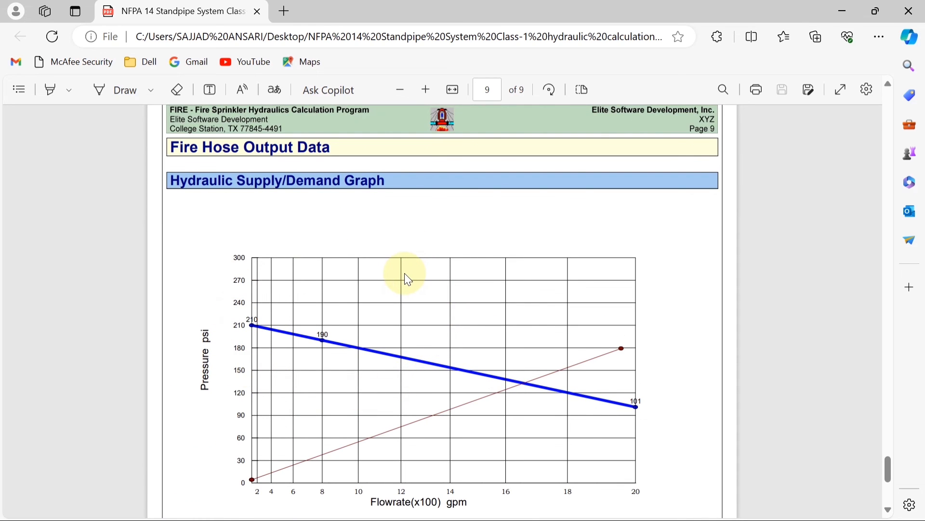
pyautogui.scroll(-3, 405, 273)
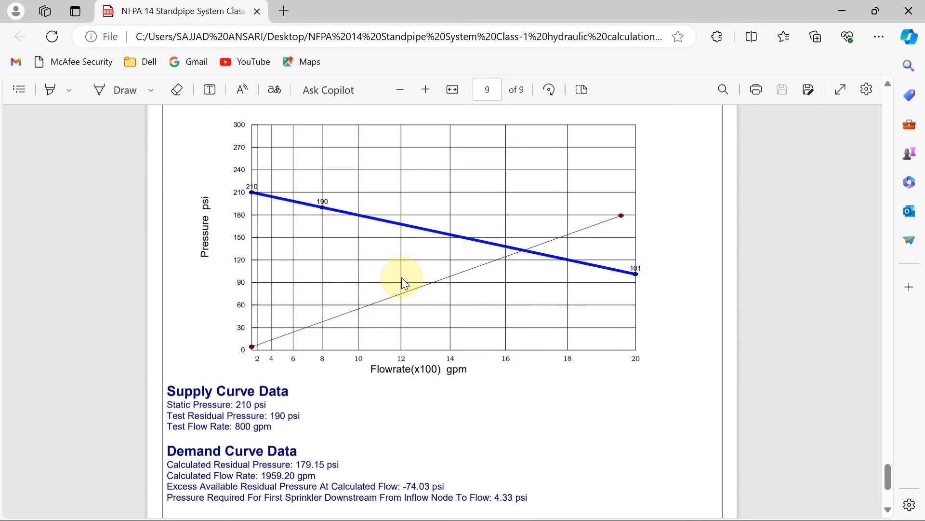
pyautogui.scroll(-3, 216, 371)
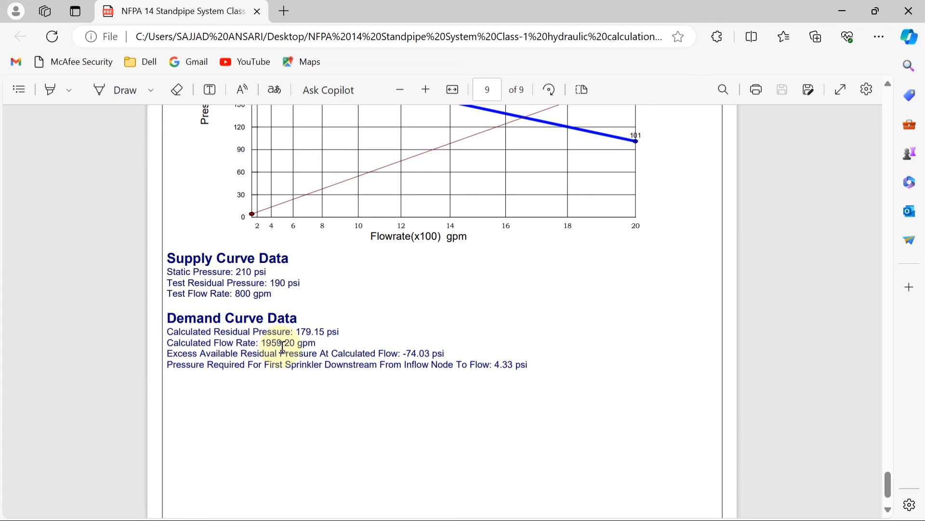
# Step: Check the calculated residual pressure and flow rate in the report's Demand Curve Data
pyautogui.moveTo(167, 332); pyautogui.dragTo(334, 335)
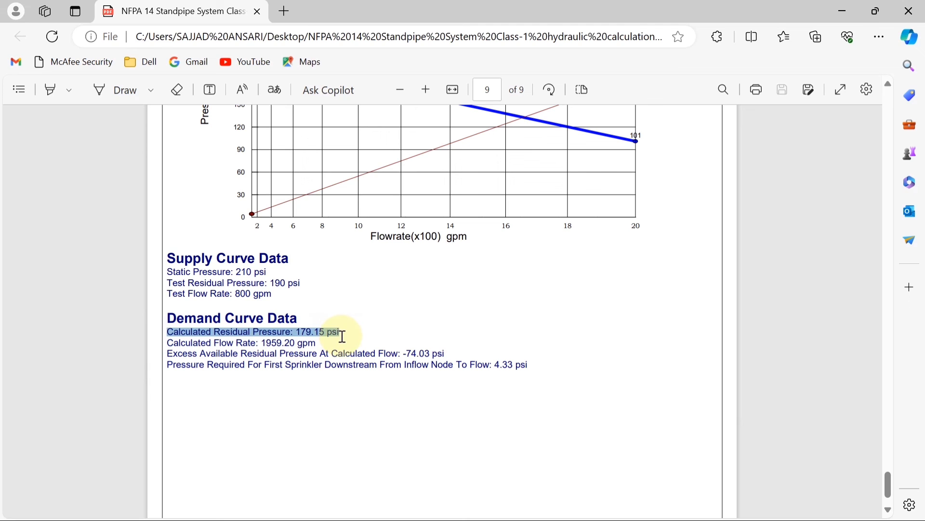
pyautogui.moveTo(342, 335)
pyautogui.mouseDown()
pyautogui.moveTo(345, 352)
pyautogui.moveTo(331, 345)
pyautogui.mouseUp()
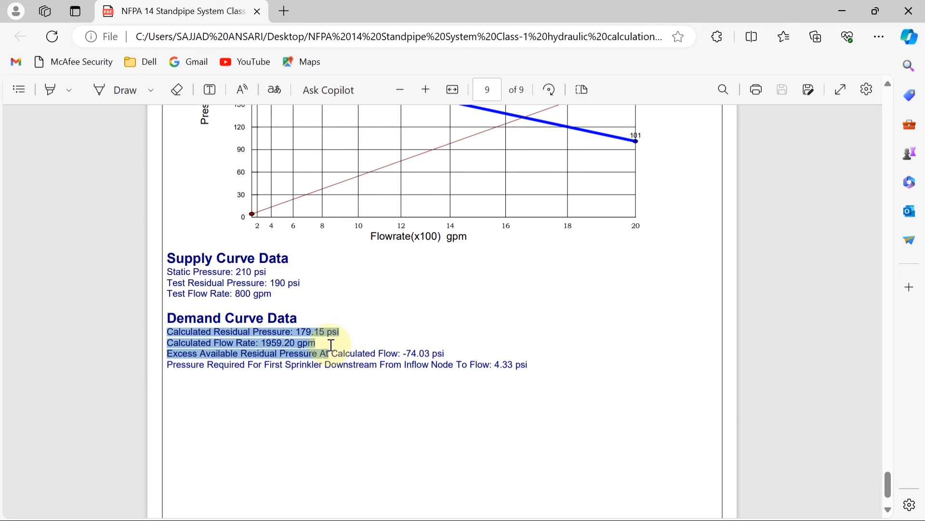
pyautogui.rightClick(375, 326)
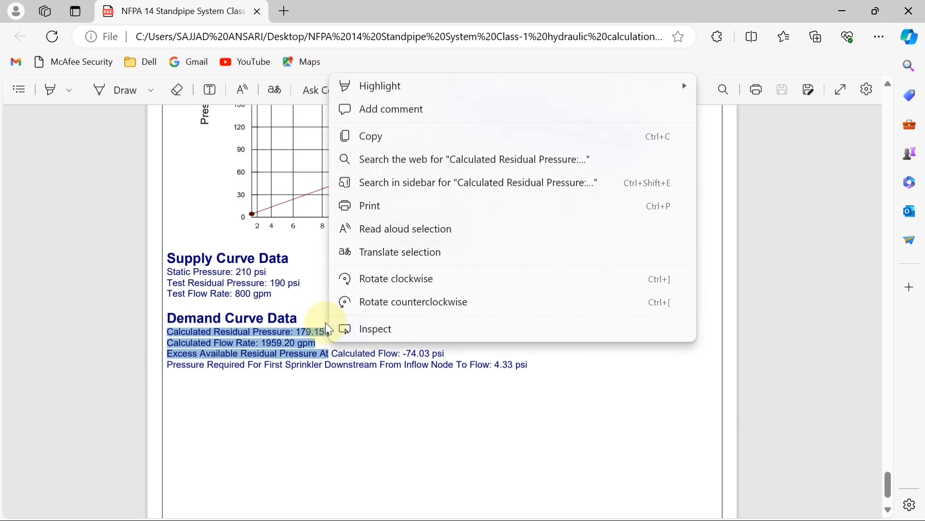
pyautogui.click(317, 313)
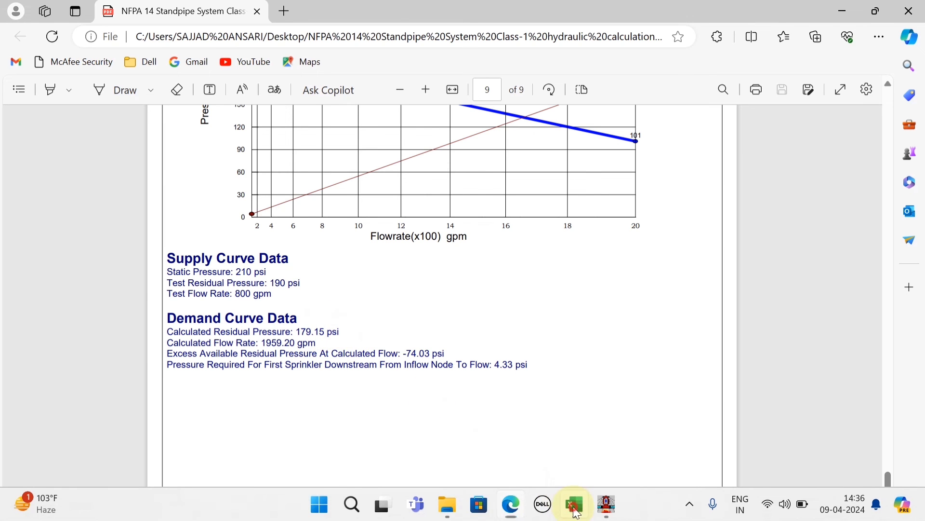
# Step: Check the Class-1 standpipe requirements on the Excel workbook's Drawing sheet, and view the calculation solution in FIRE
pyautogui.click(574, 502)
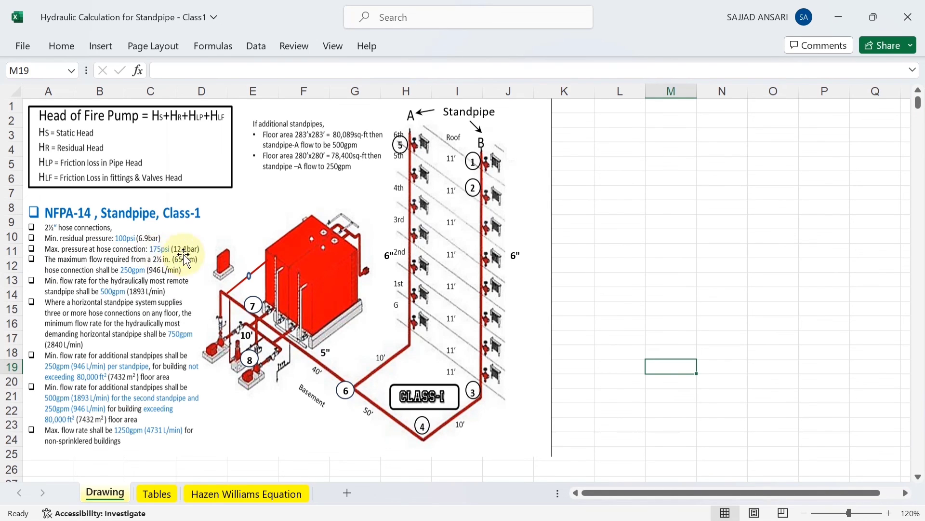
pyautogui.moveTo(599, 511)
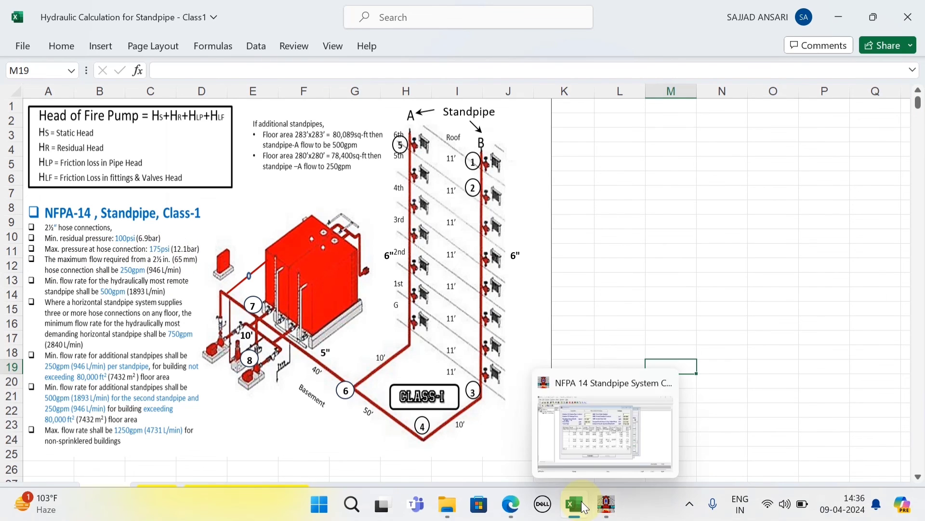
pyautogui.click(575, 456)
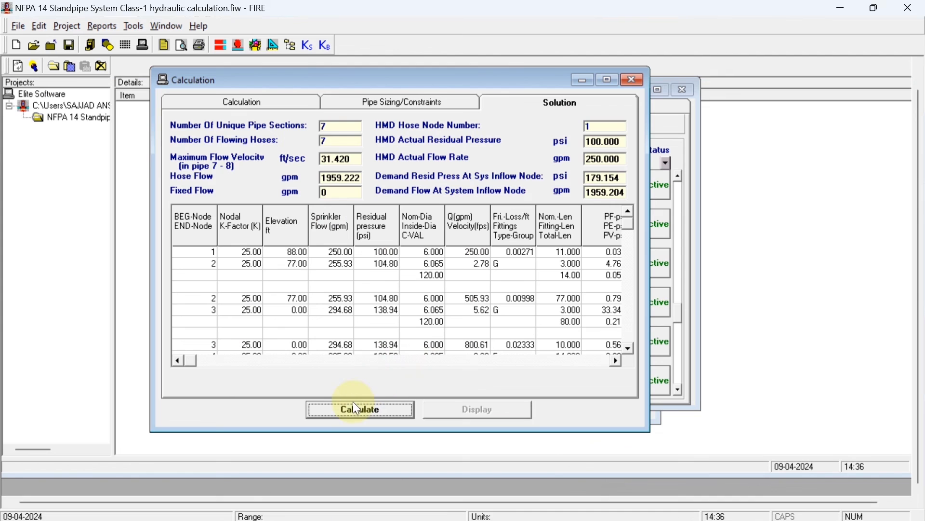
pyautogui.moveTo(575, 516)
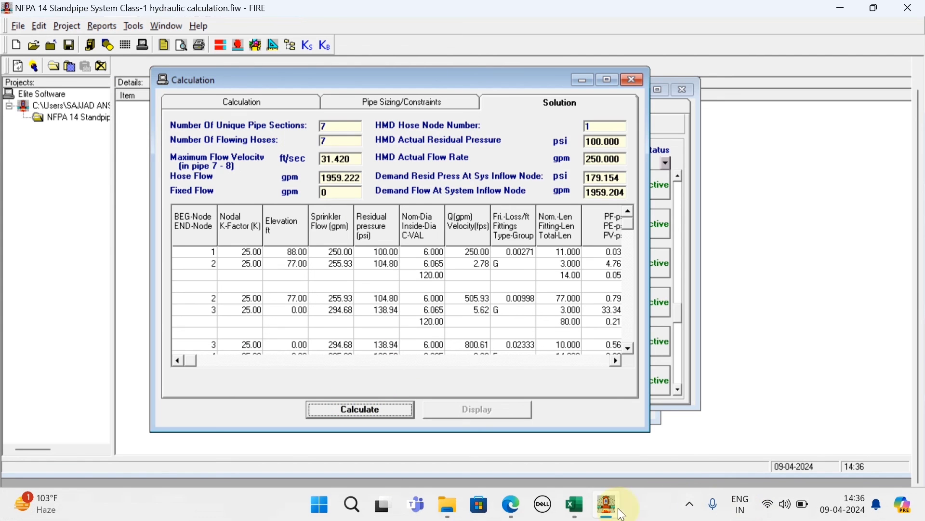
# Step: Return to the PDF report in Edge and compare the supply and demand curve data with the Overall Network Summary
pyautogui.click(511, 505)
pyautogui.scroll(5, 302, 374)
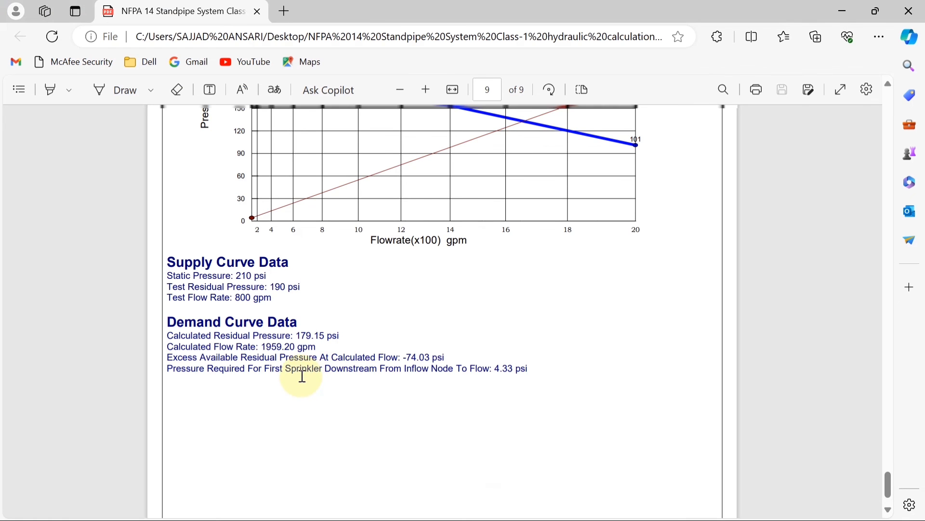
pyautogui.scroll(-4, 302, 374)
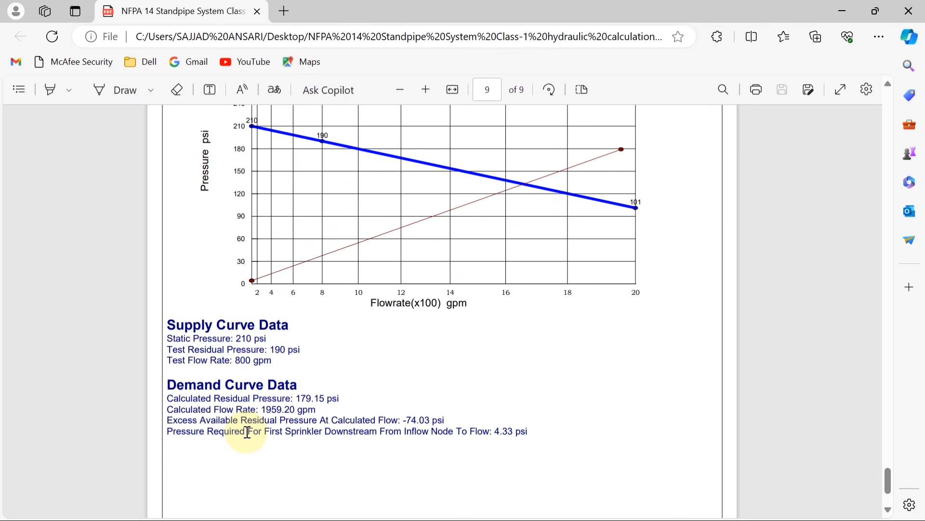
pyautogui.scroll(10, 247, 431)
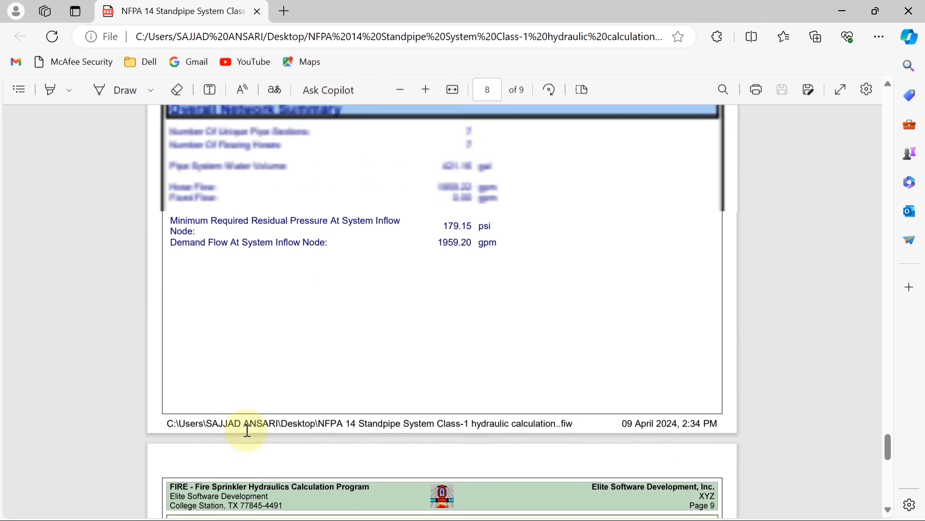
pyautogui.scroll(1, 247, 430)
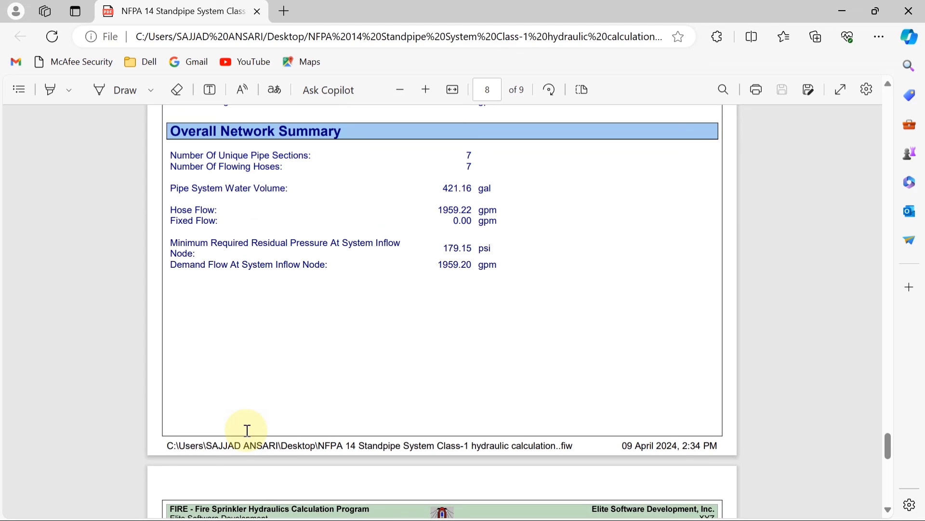